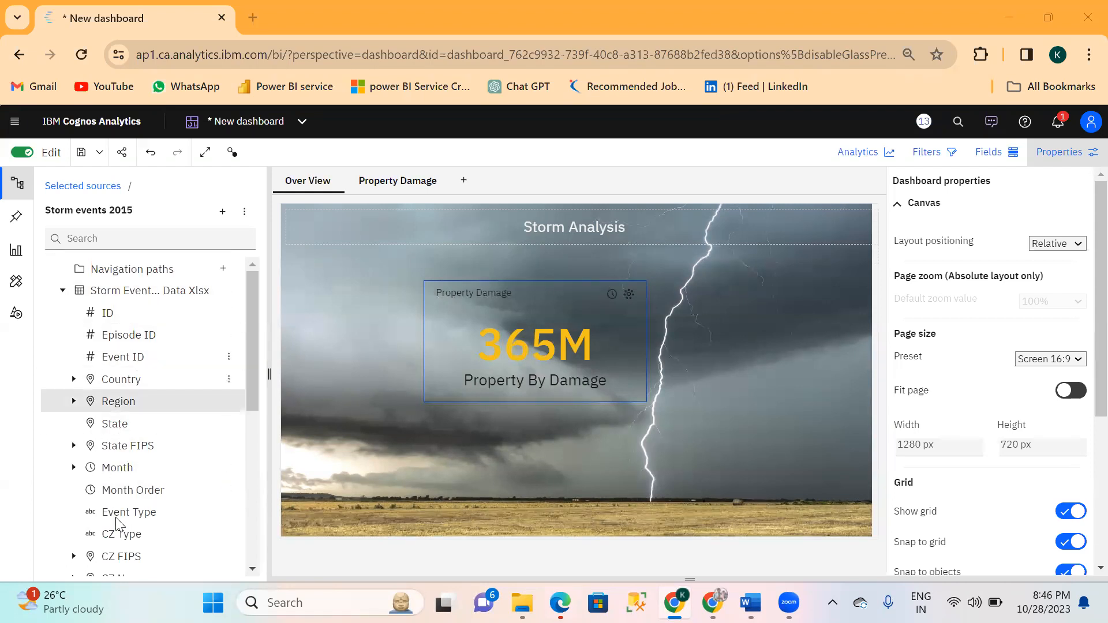
scroll(126, 503, "down", 3)
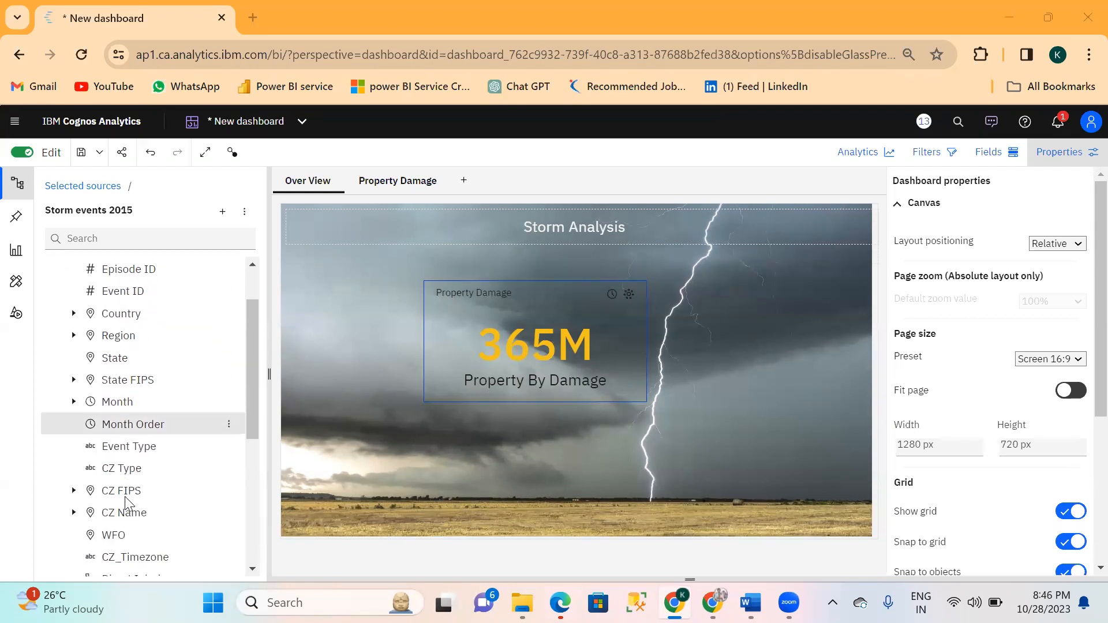
scroll(127, 506, "up", 1)
scroll(127, 506, "up", 1)
scroll(127, 504, "down", 3)
scroll(125, 498, "up", 3)
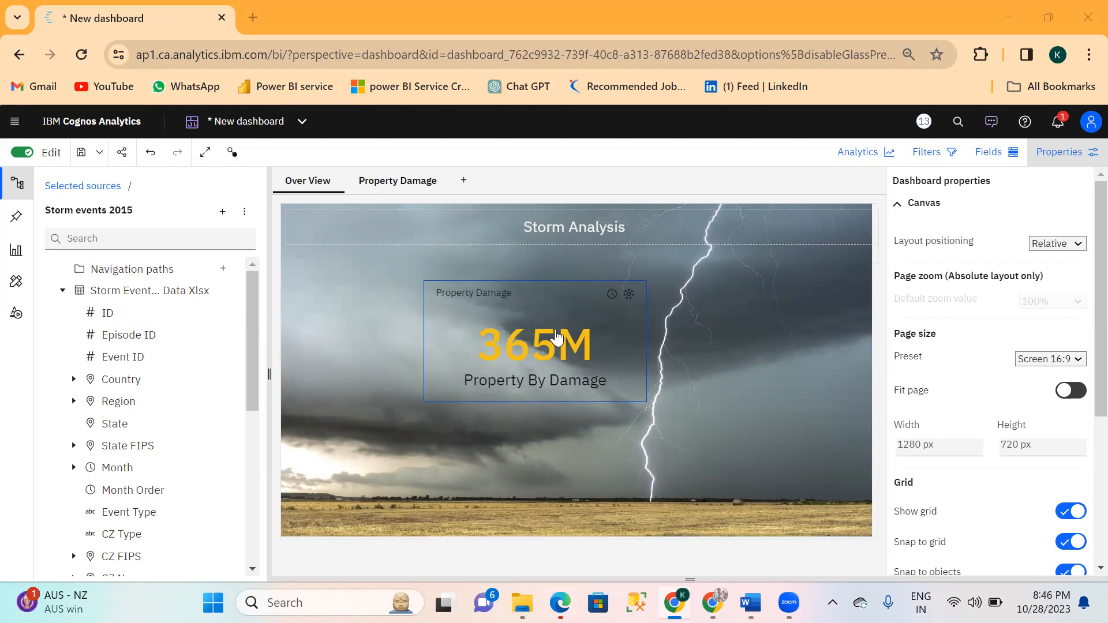
Open the Property Damage page and filter its visuals by KENTUCKY in the State list.
left_click(387, 181)
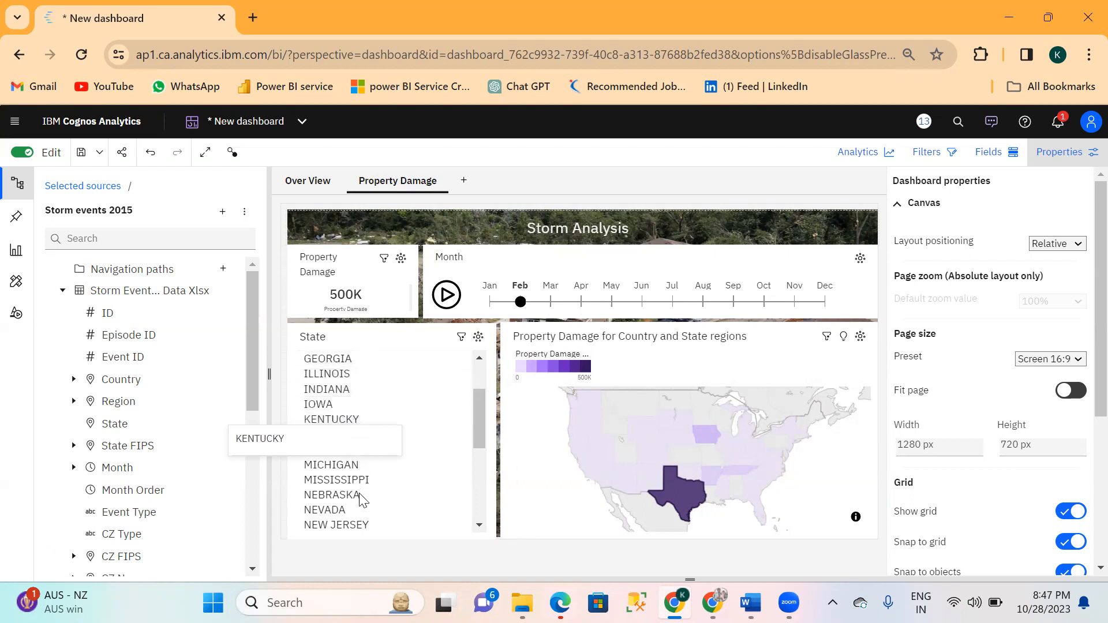
scroll(361, 527, "down", 3)
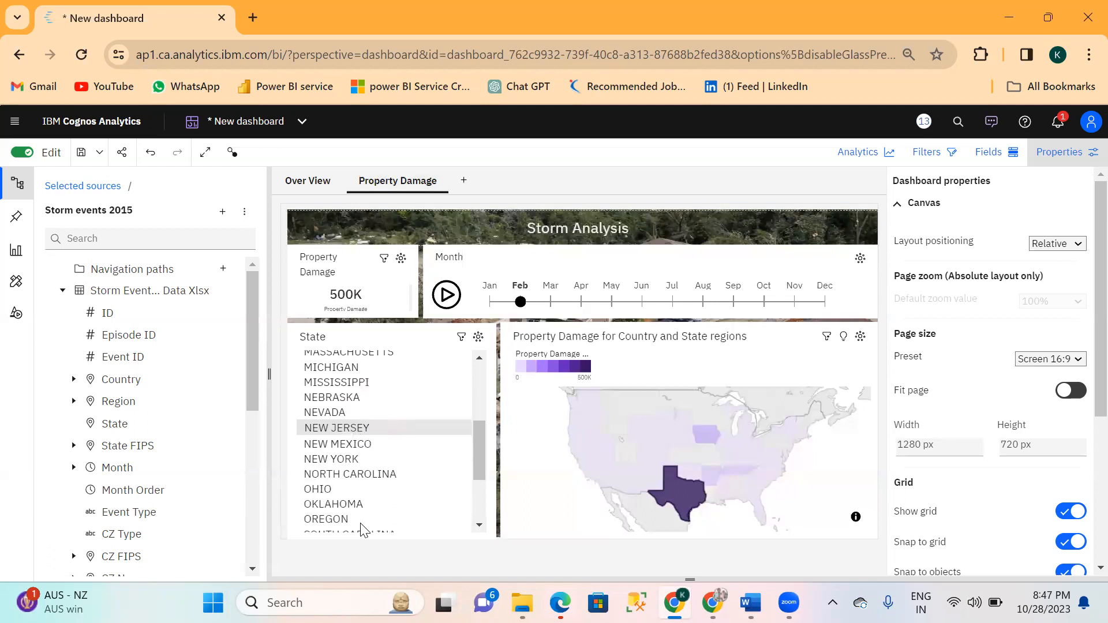
scroll(363, 528, "up", 2)
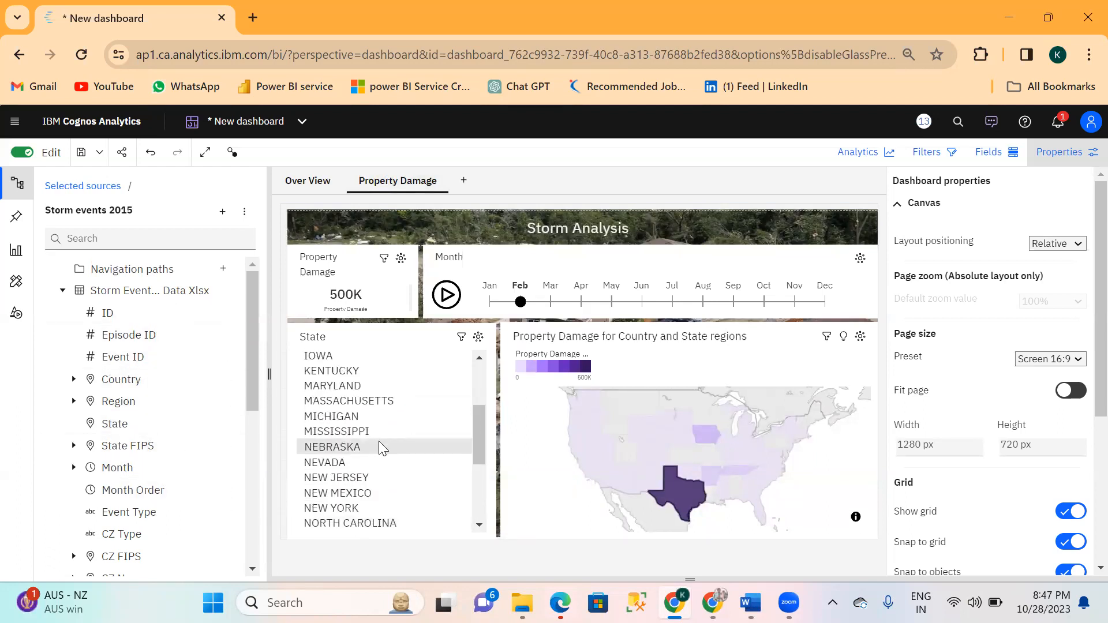
scroll(379, 441, "down", 3)
scroll(381, 449, "down", 3)
scroll(381, 448, "up", 4)
scroll(378, 441, "up", 2)
scroll(378, 441, "up", 1)
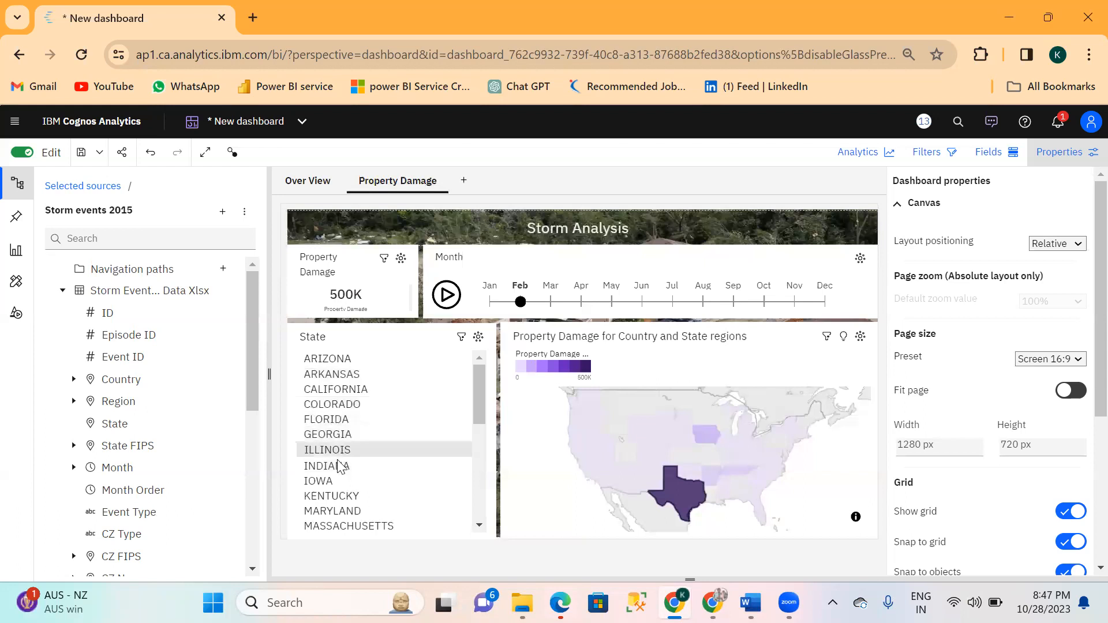
left_click_drag(324, 487, 334, 503)
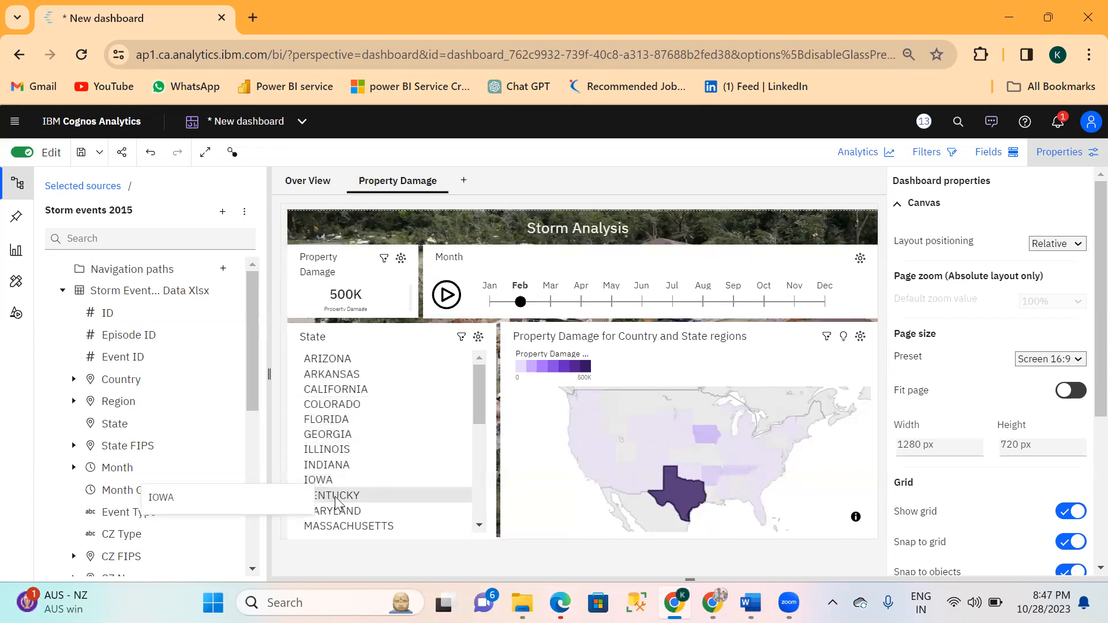
left_click(336, 498)
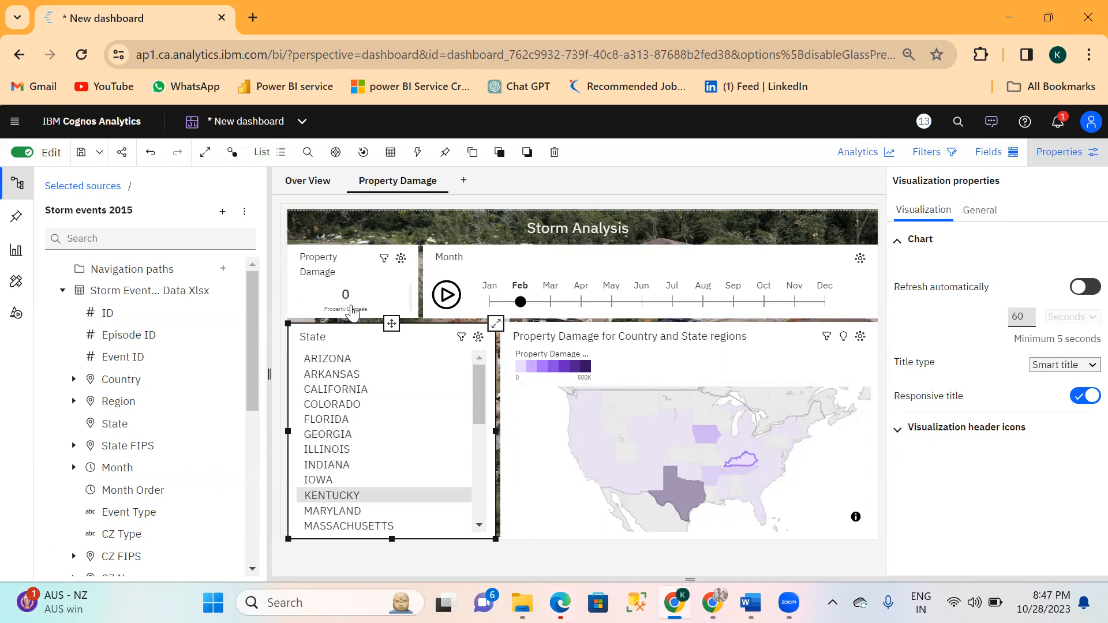
Filter the Property Damage page by NEW YORK and then by TEXAS in the State list, checking Texas on the map.
scroll(425, 492, "down", 3)
scroll(427, 496, "down", 3)
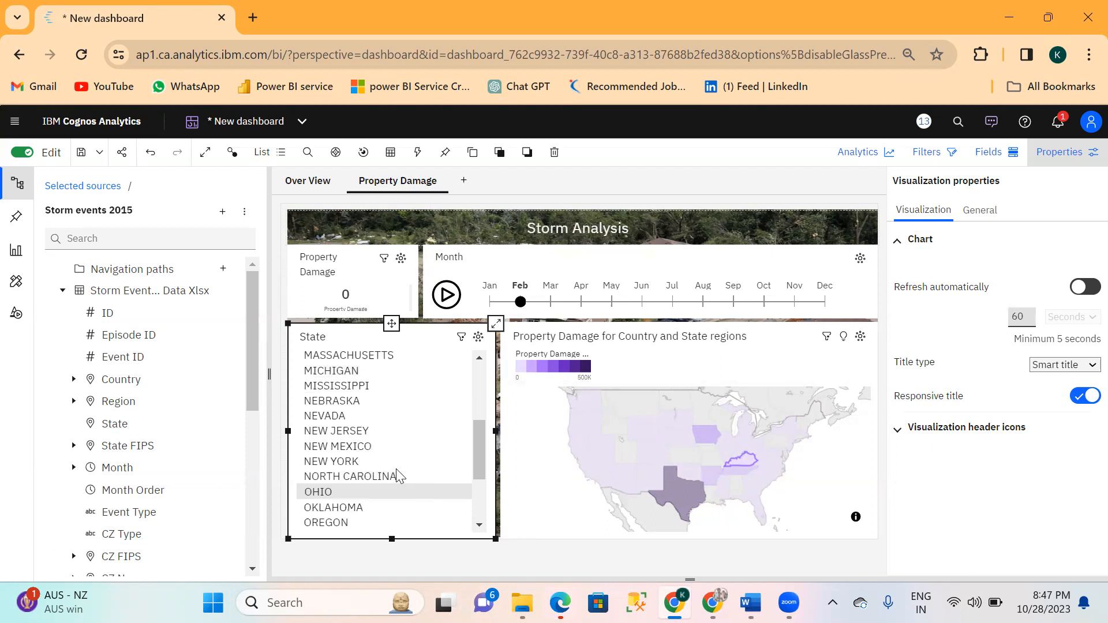
left_click(324, 465)
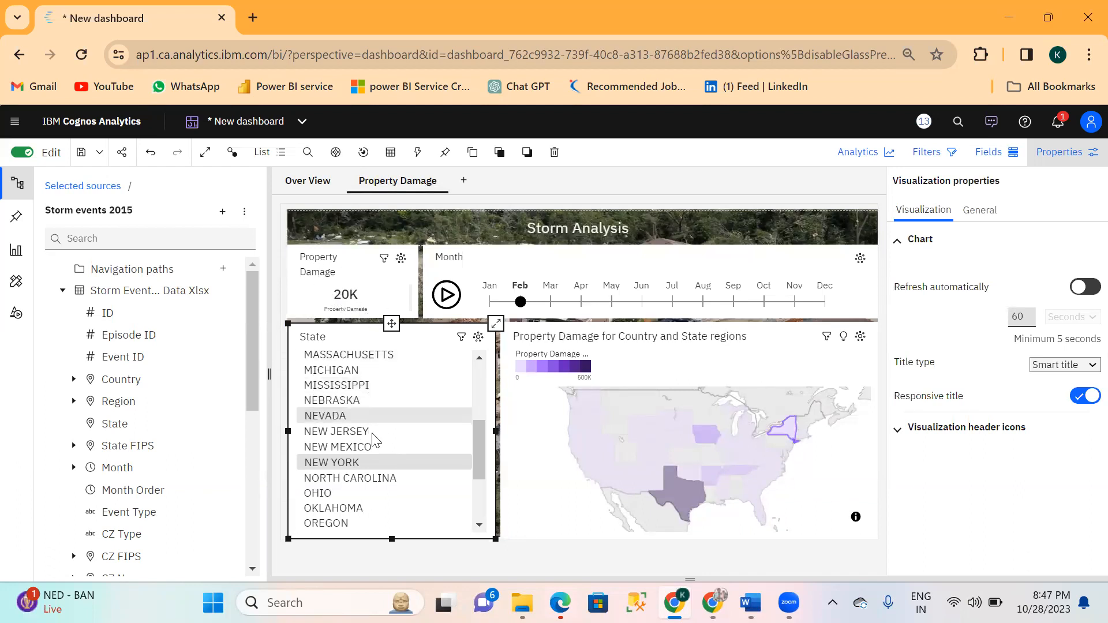
scroll(377, 478, "down", 3)
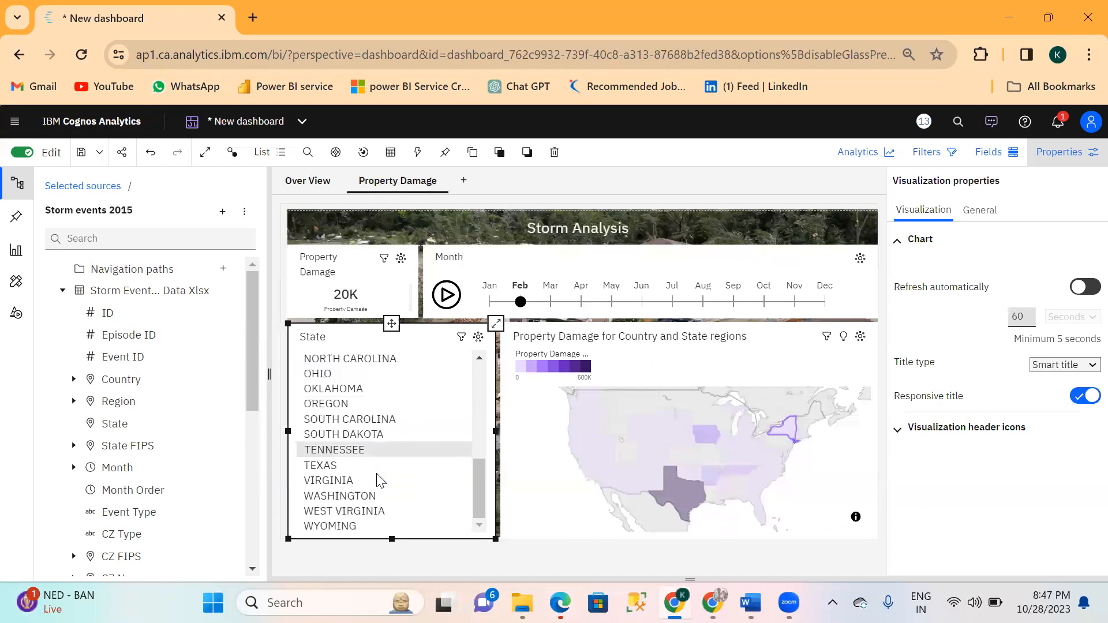
left_click(324, 472)
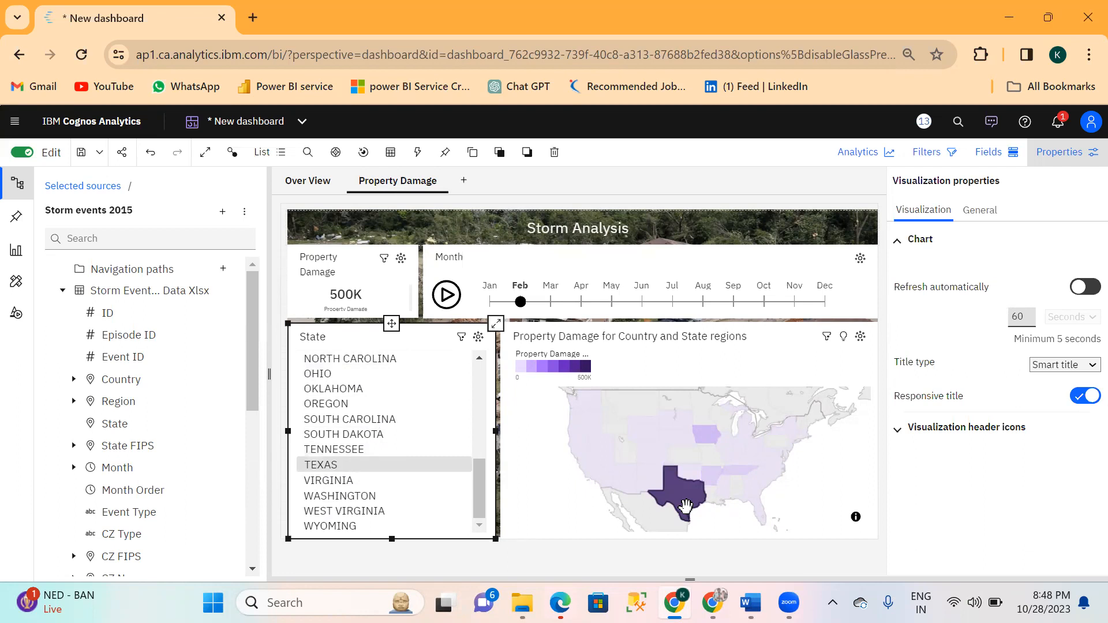
mouse_move(686, 506)
Play the Month data player through the months, pausing and resuming it, and stop it at Jul.
left_click(447, 296)
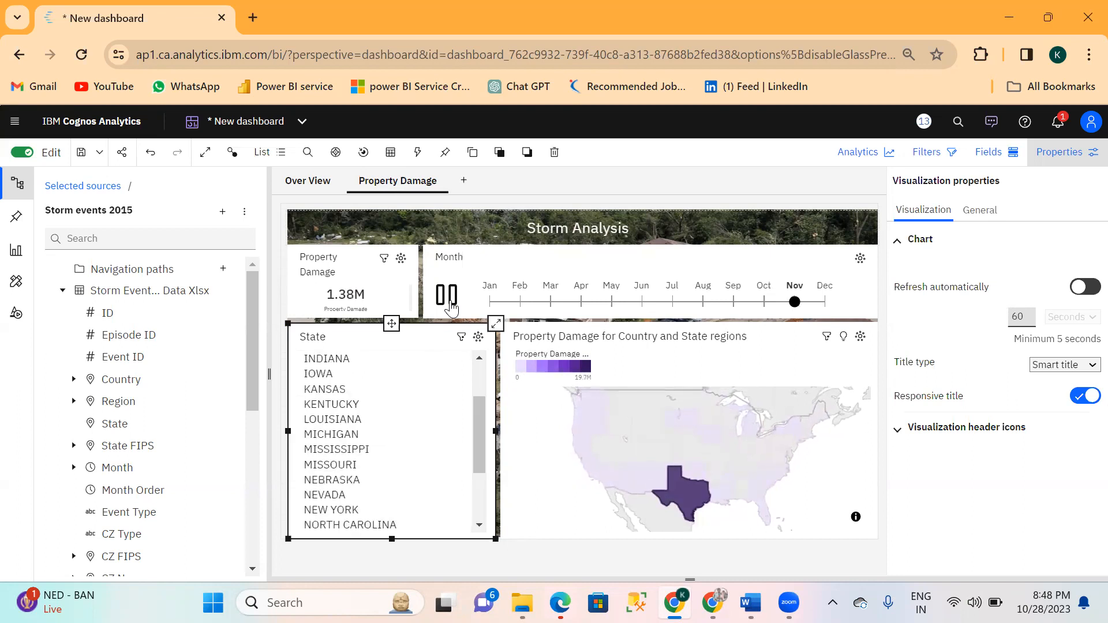
left_click(448, 295)
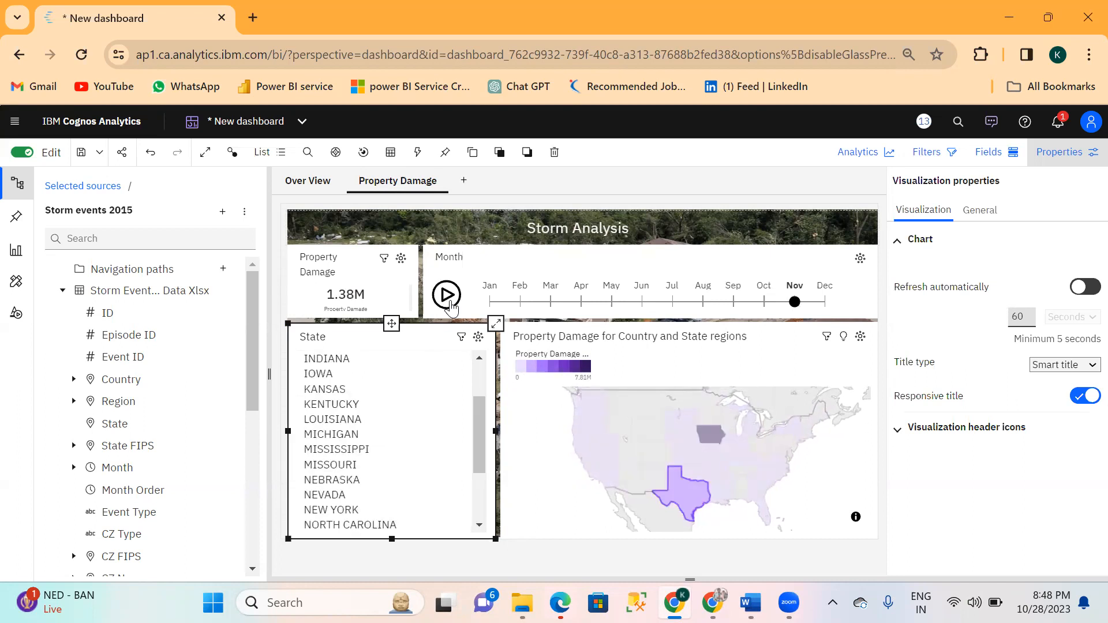
left_click(450, 304)
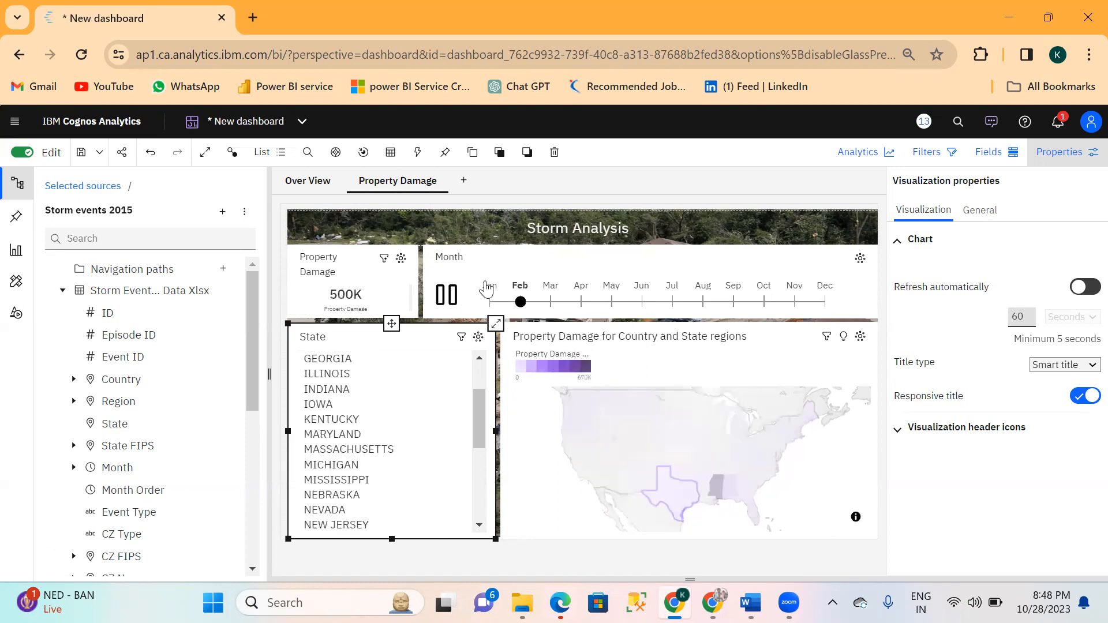
left_click(511, 271)
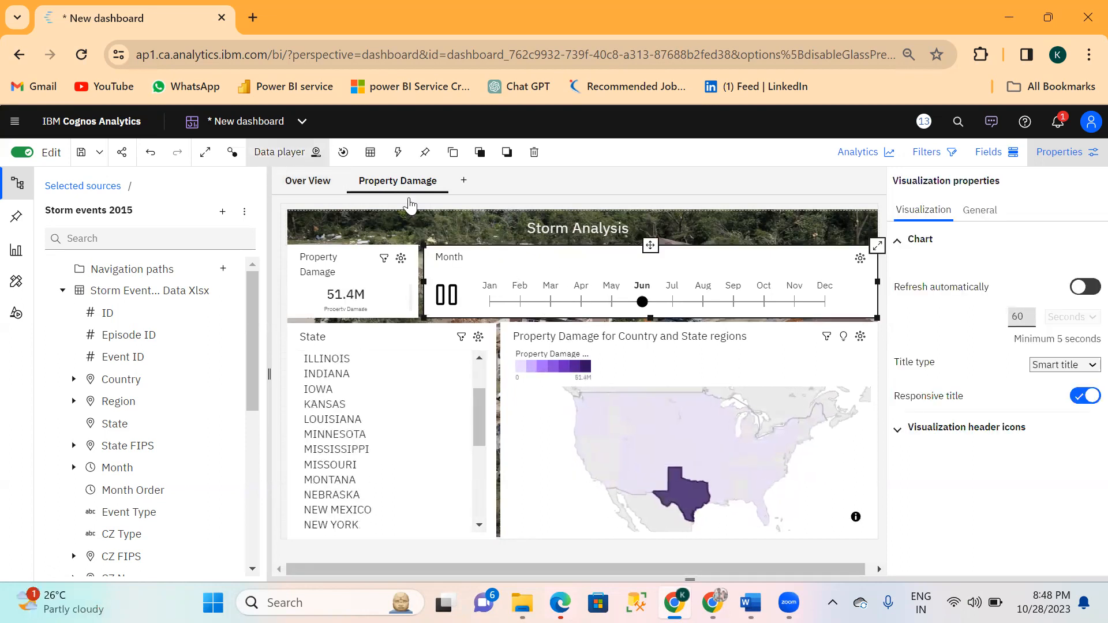
left_click(456, 299)
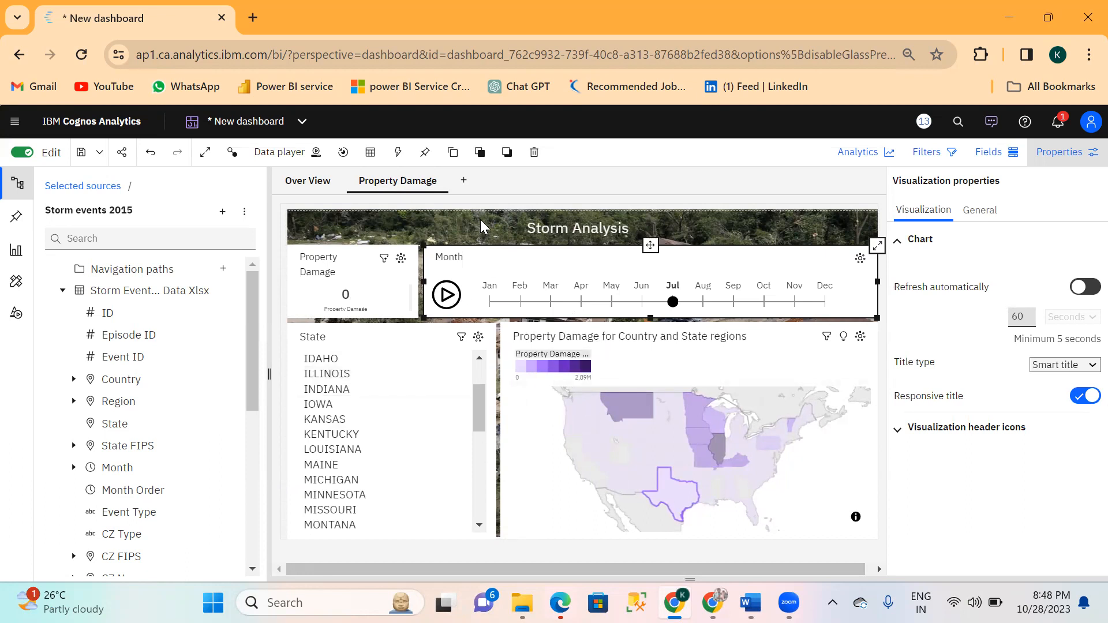
Add a new dashboard page from the blank single-area template and name it Over View 2.
left_click(464, 182)
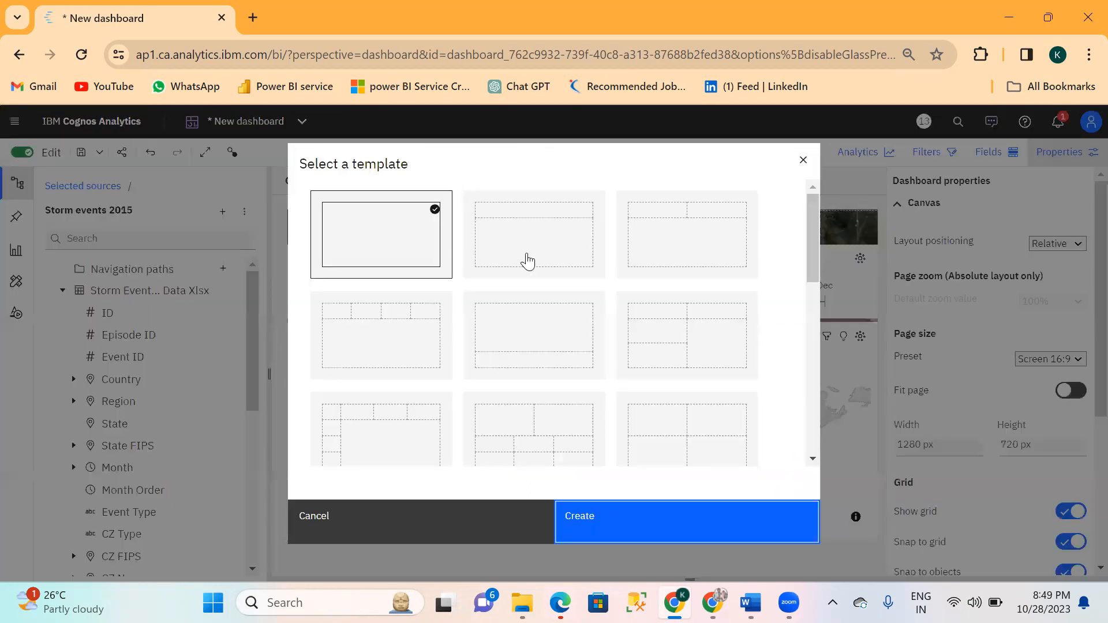
left_click(619, 514)
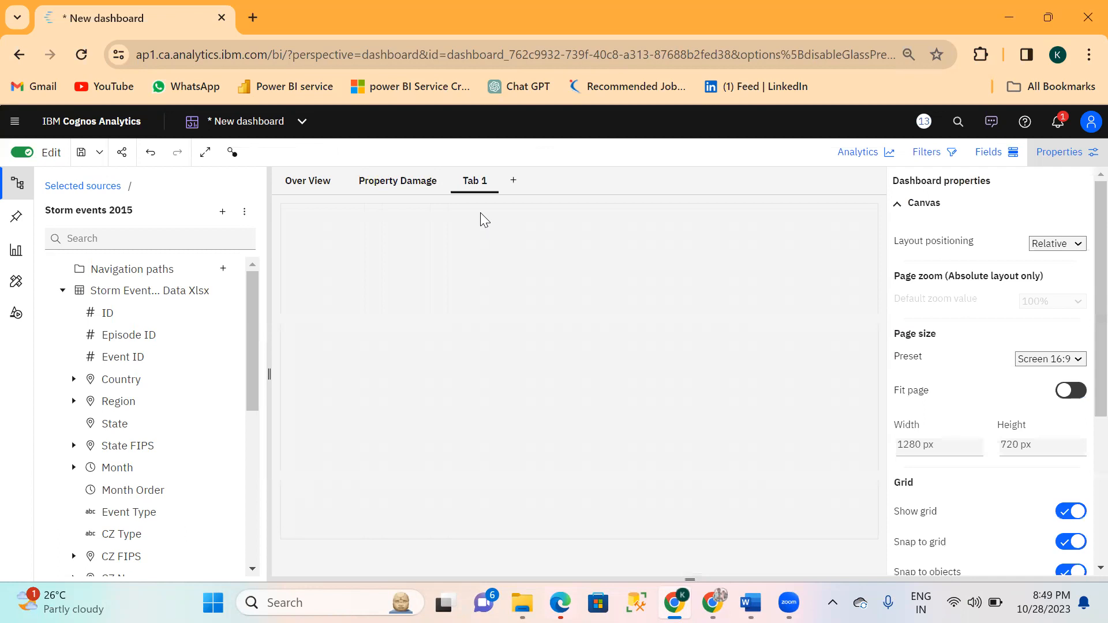
double_click(473, 188)
key("BackSpace")
type("Over Vie")
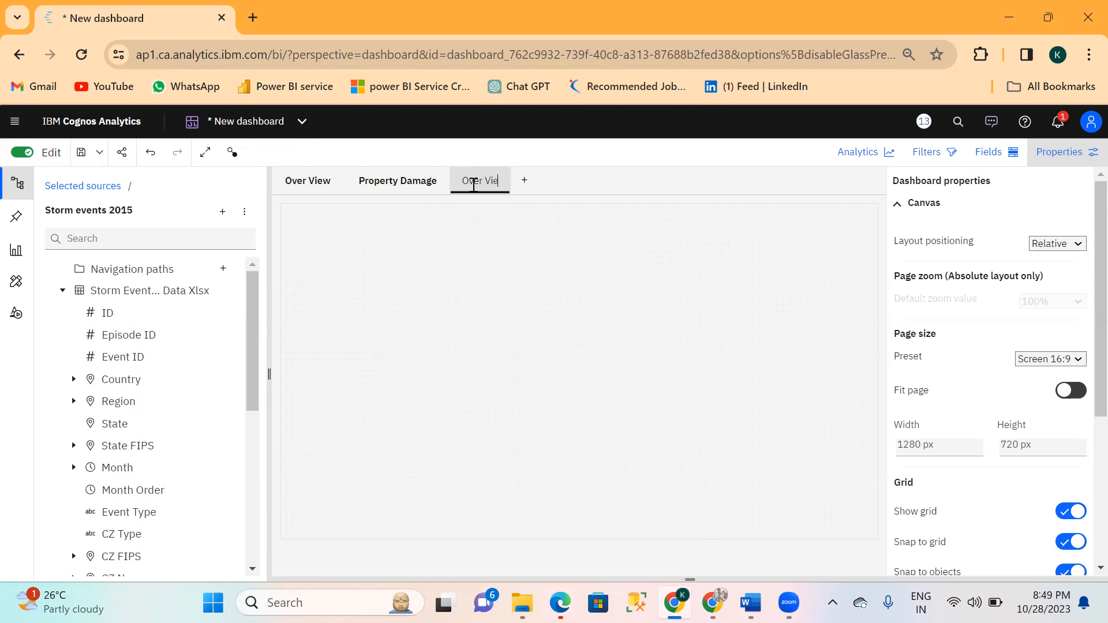
type("w @")
key("BackSpace")
type("2")
left_click(553, 236)
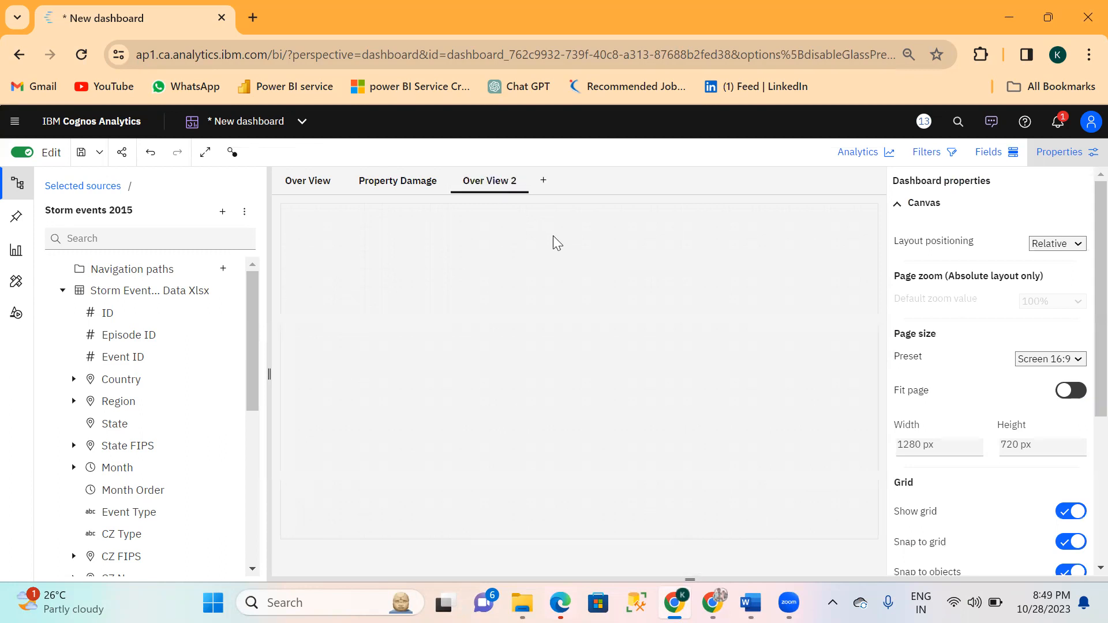
Place an image widget on the Over View 2 page and enlarge it toward the canvas's upper-left corner.
left_click(304, 185)
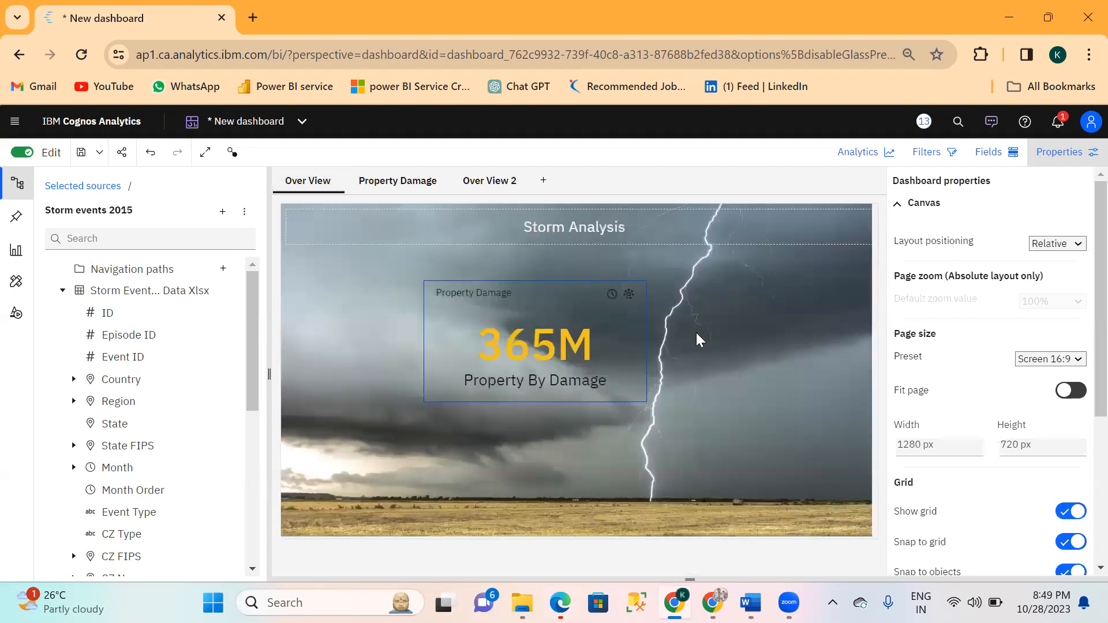
left_click(768, 351)
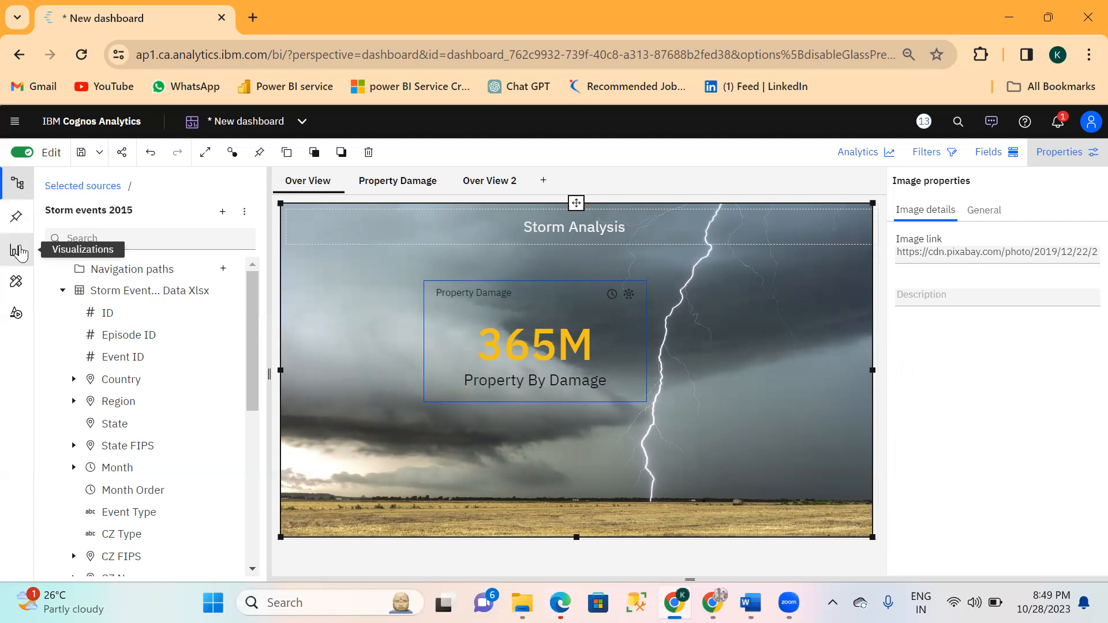
left_click(16, 316)
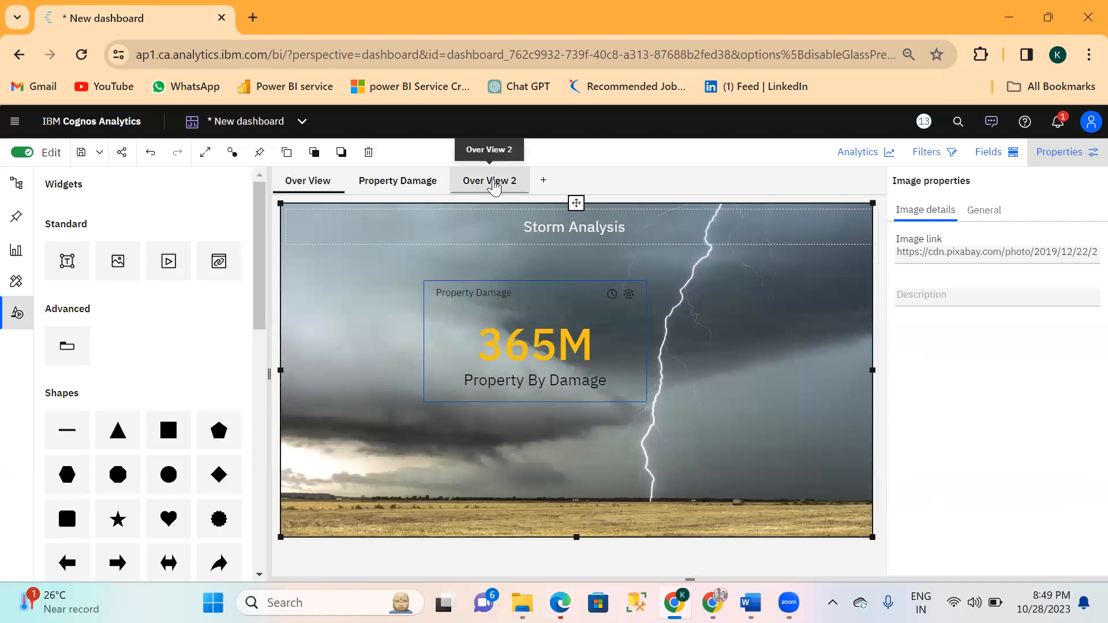
left_click(493, 183)
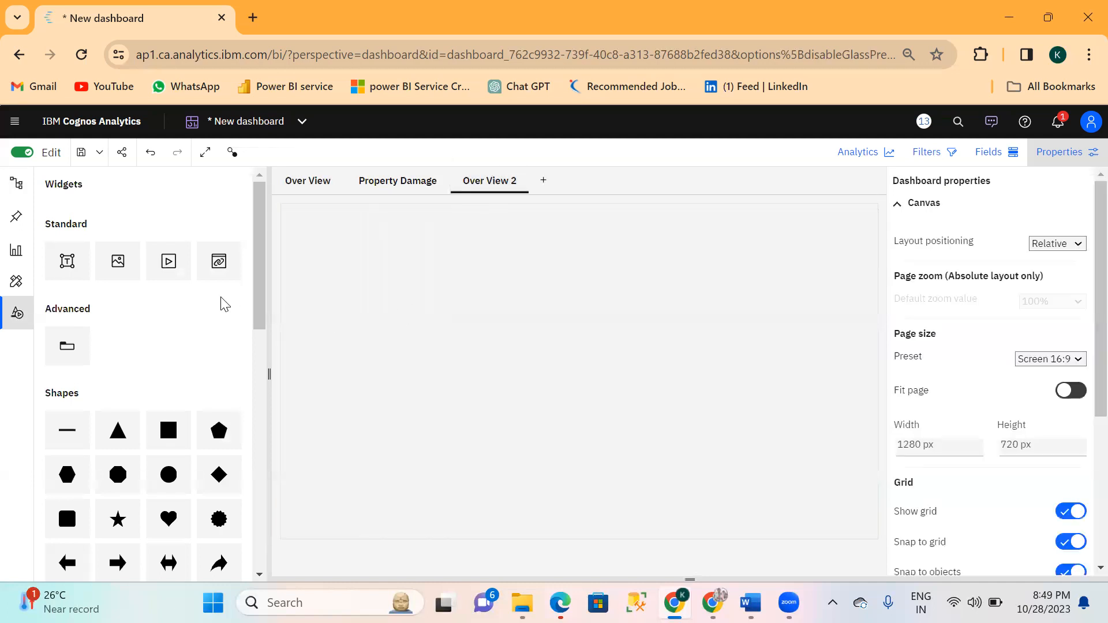
left_click_drag(123, 271, 374, 317)
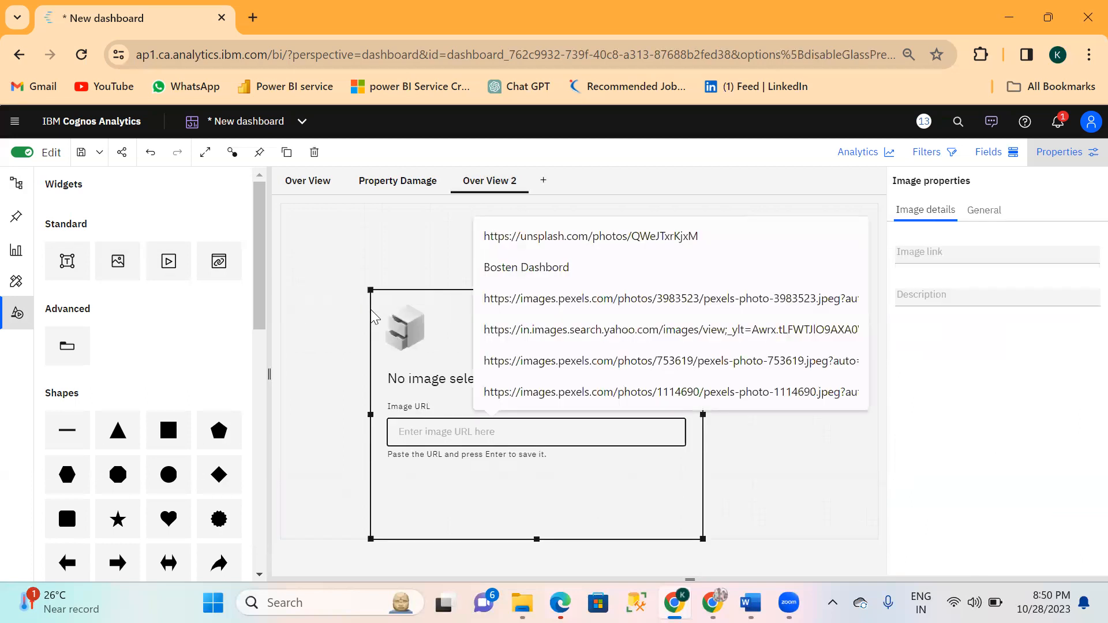
left_click_drag(370, 288, 323, 221)
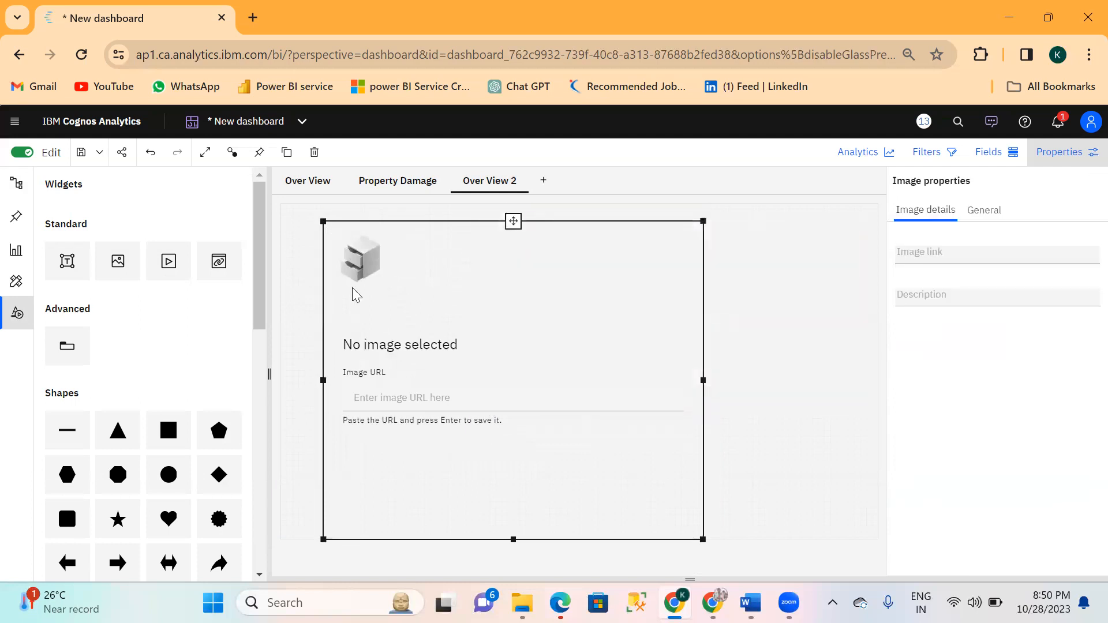
left_click(373, 406)
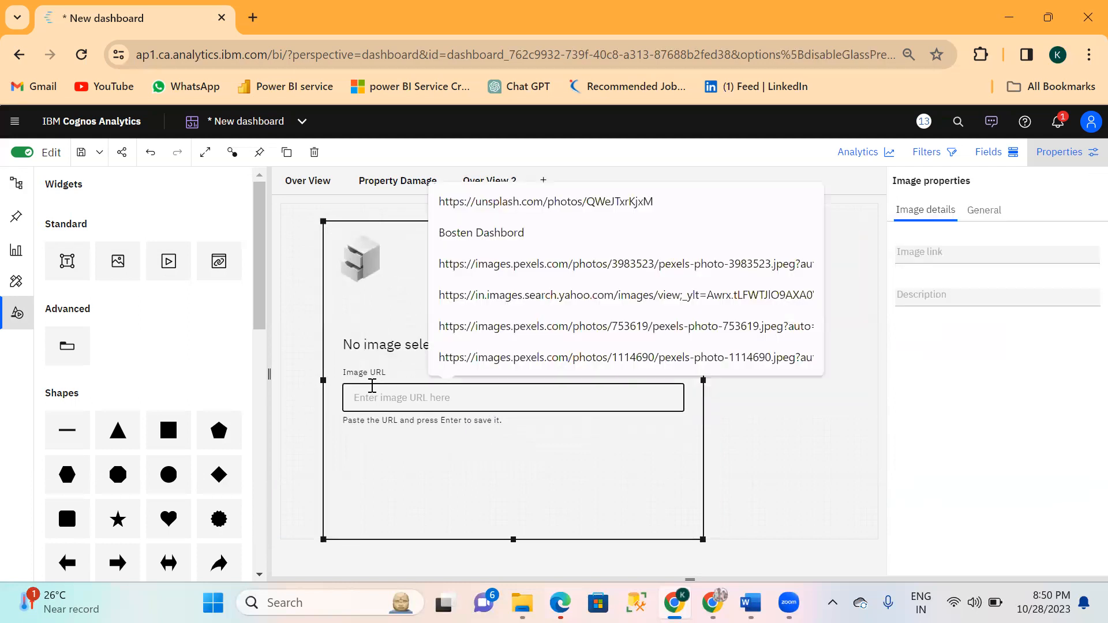
Copy the image link of the lightning background picture on the Over View page.
left_click(312, 191)
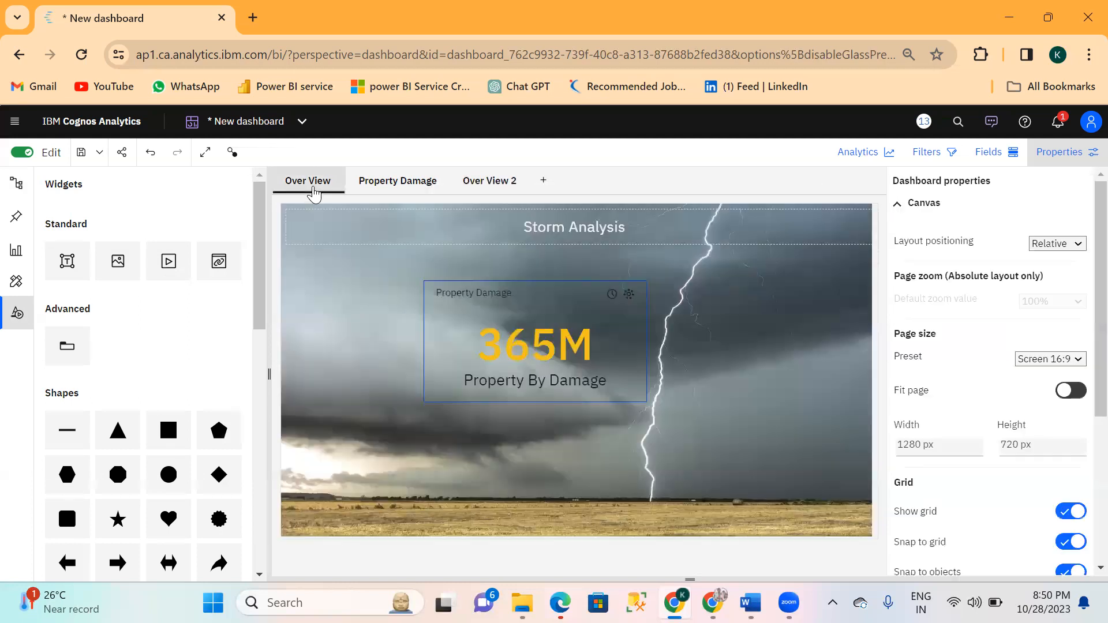
left_click(790, 296)
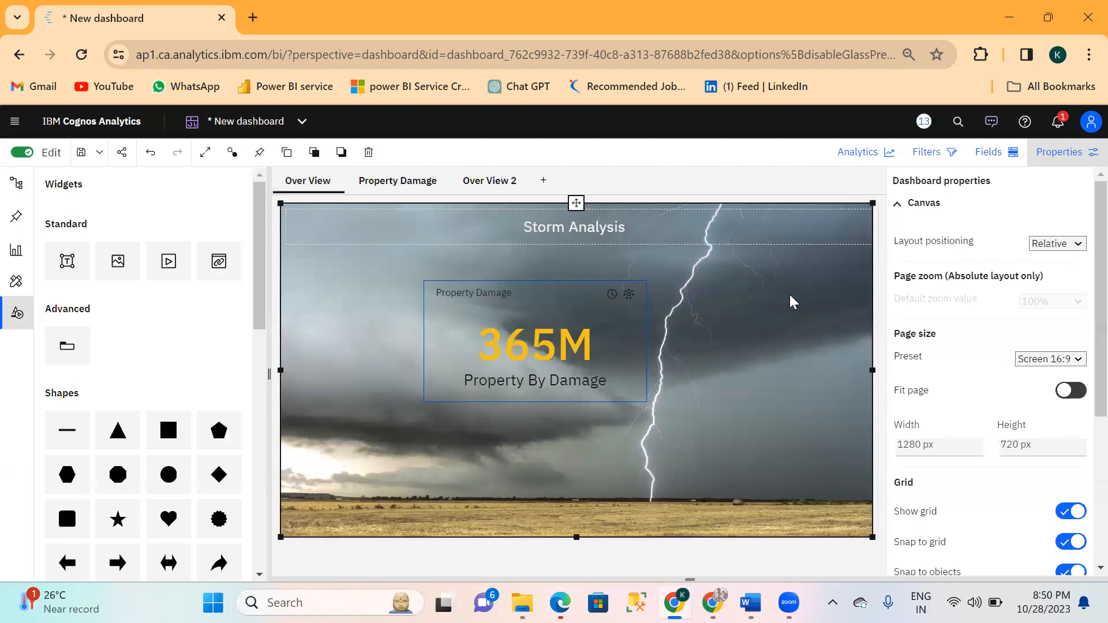
left_click(943, 252)
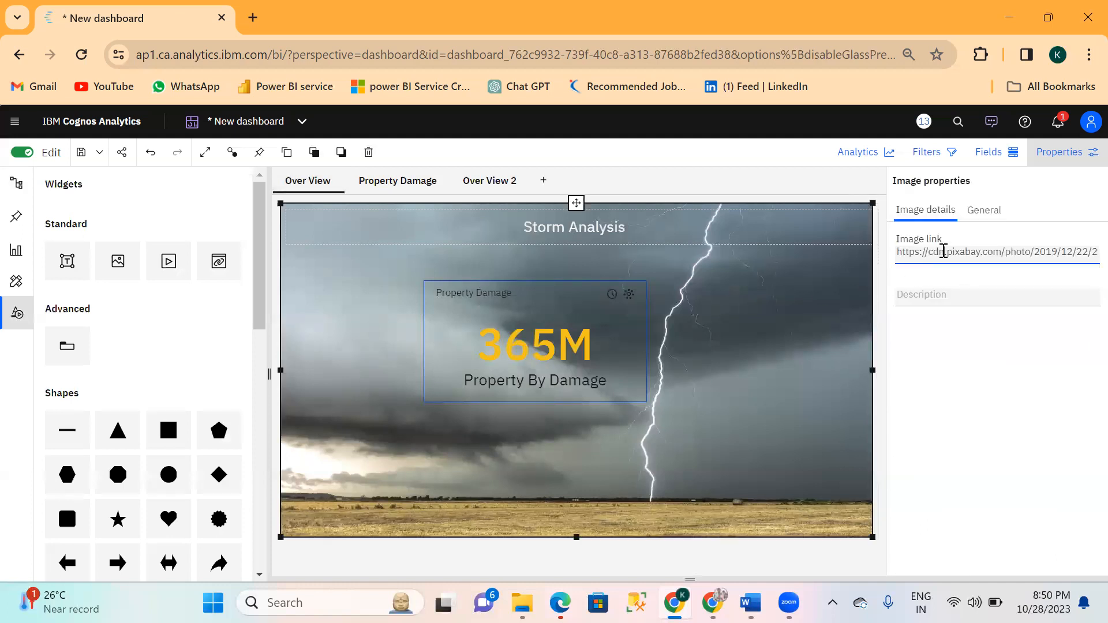
key("ctrl+a")
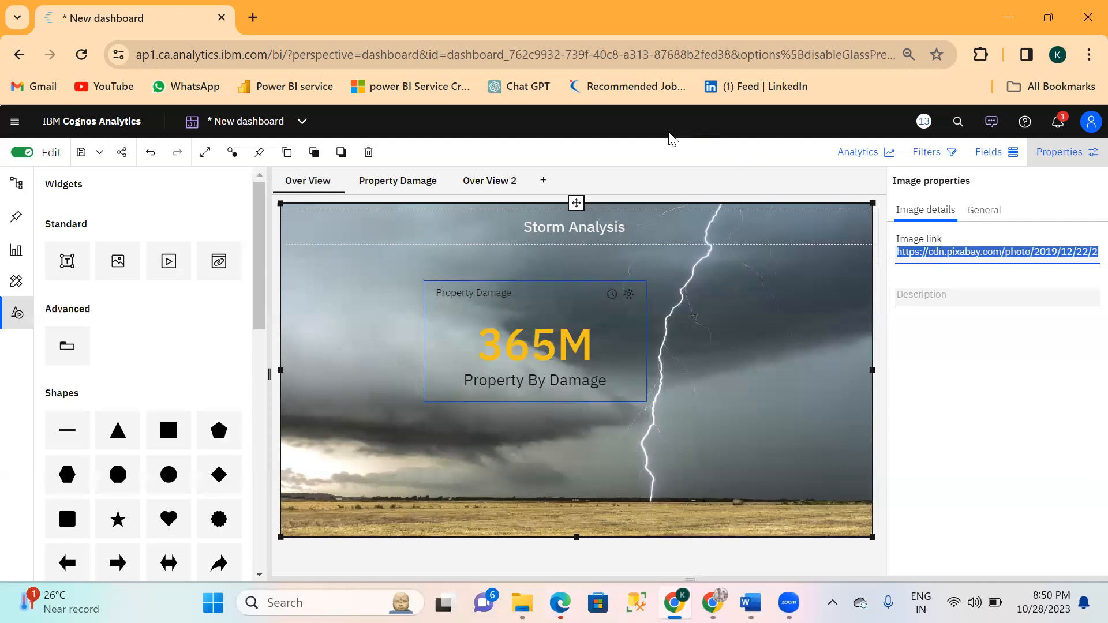
Load the copied pixabay link to lightning-4713379_1280.jpg into the empty image widget on the Over View 2 page.
left_click(490, 181)
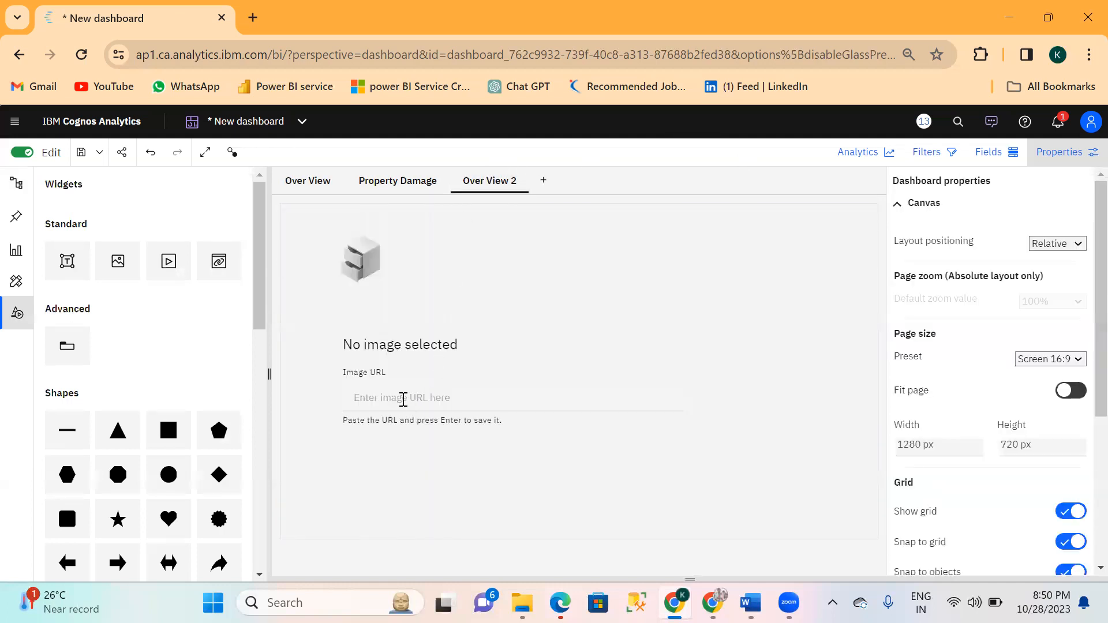
left_click(404, 397)
type("https://cdn.pixabay.com/photo/2019/12/22/22/00/lightning-4713379_1280.jpg")
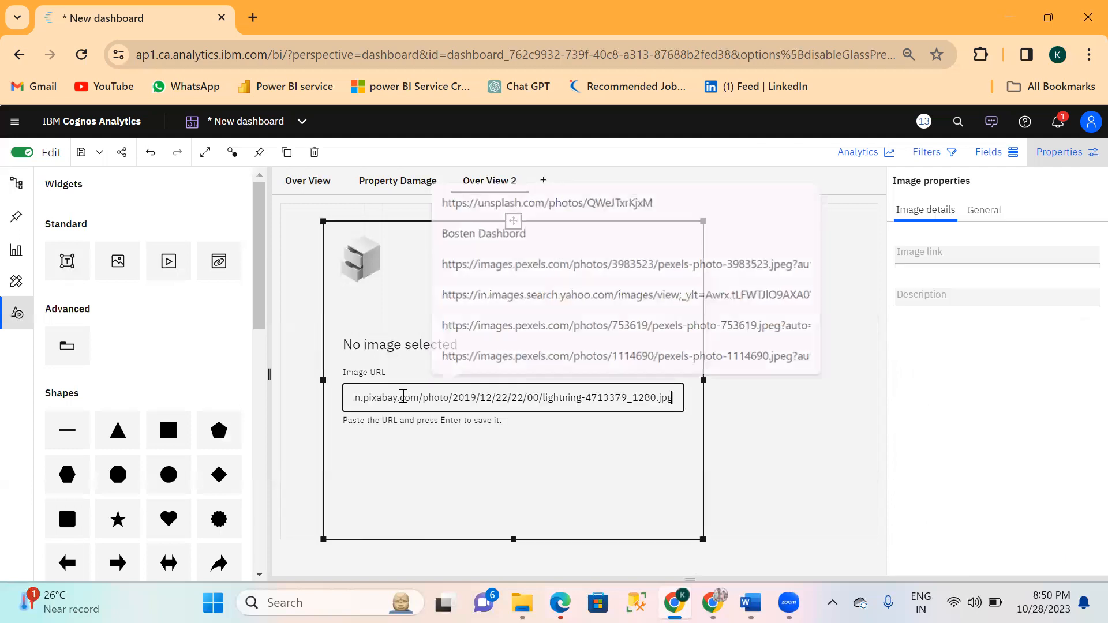
key("Return")
left_click(782, 426)
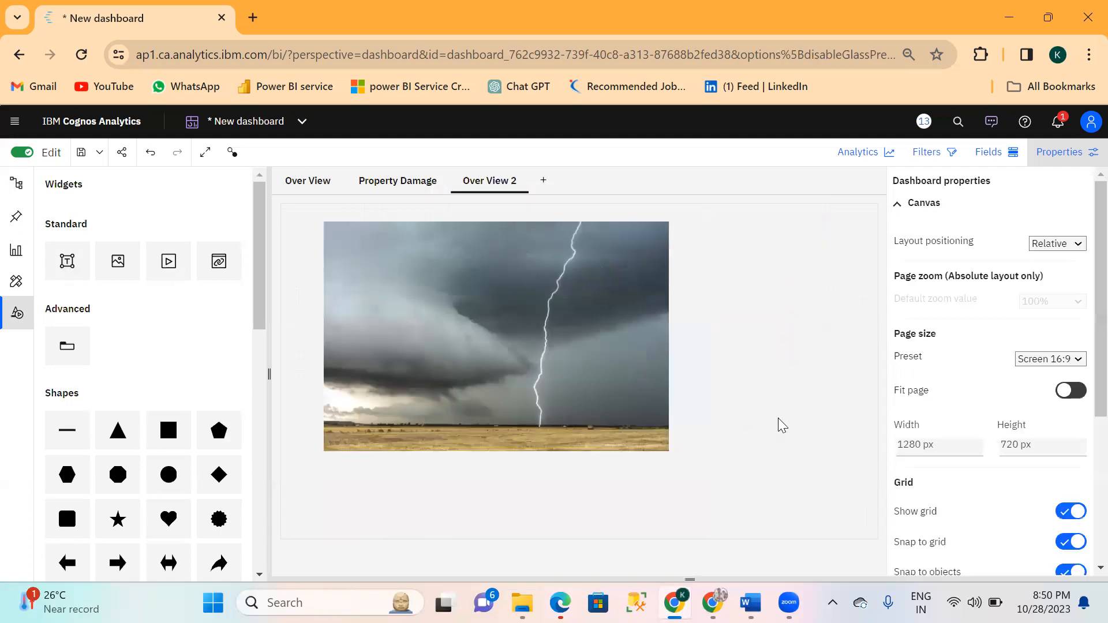
Enlarge the lightning image on the Over View 2 page until it fills the whole canvas.
left_click(585, 345)
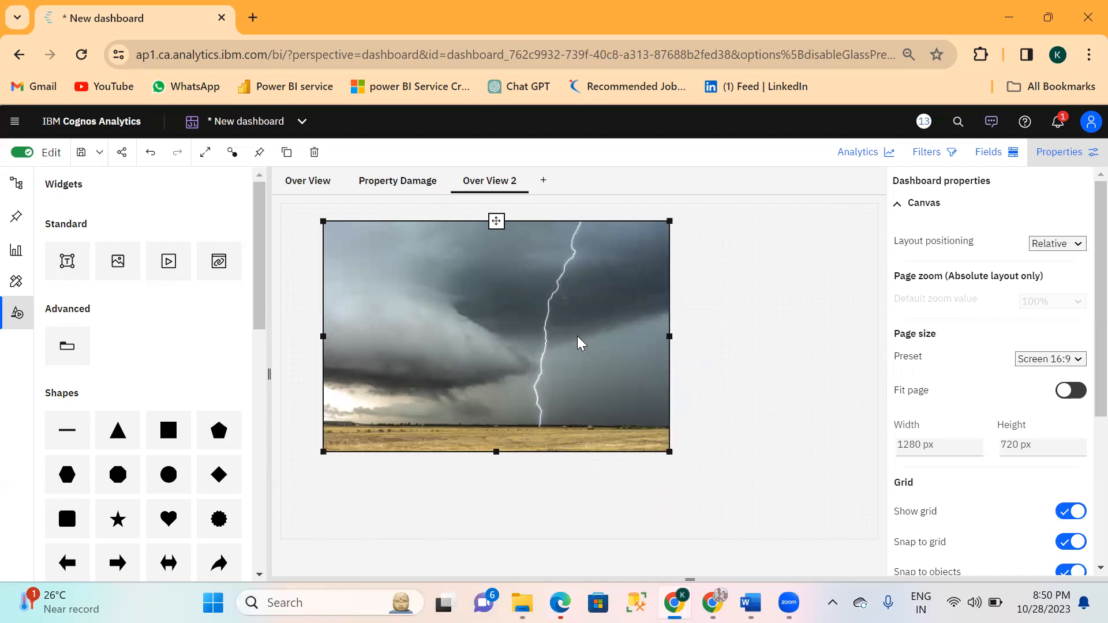
left_click_drag(671, 451, 885, 542)
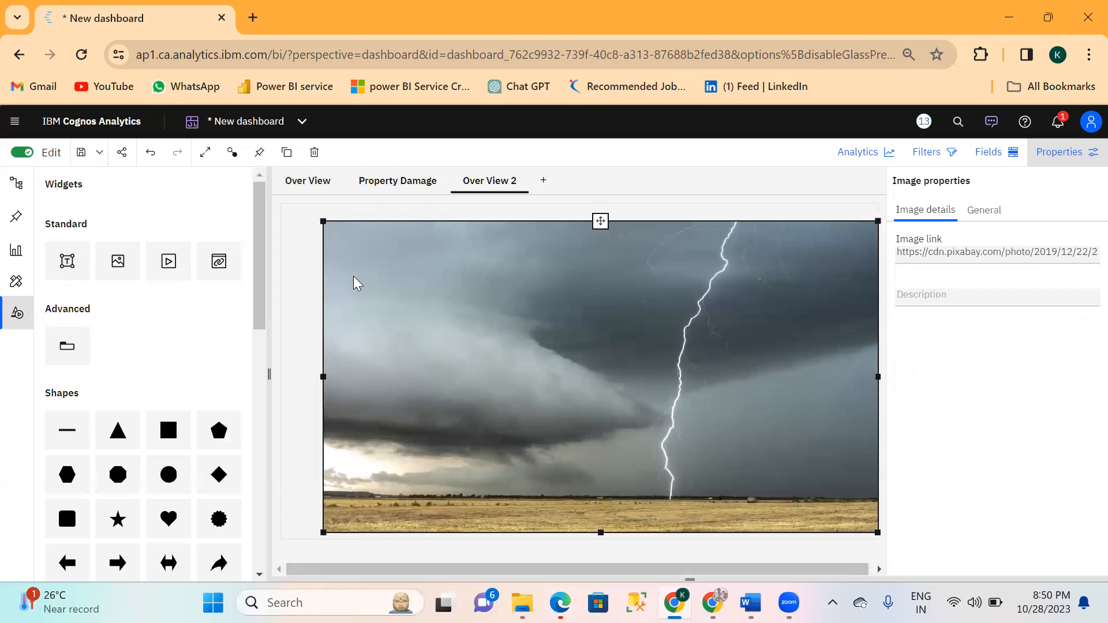
left_click_drag(319, 220, 280, 208)
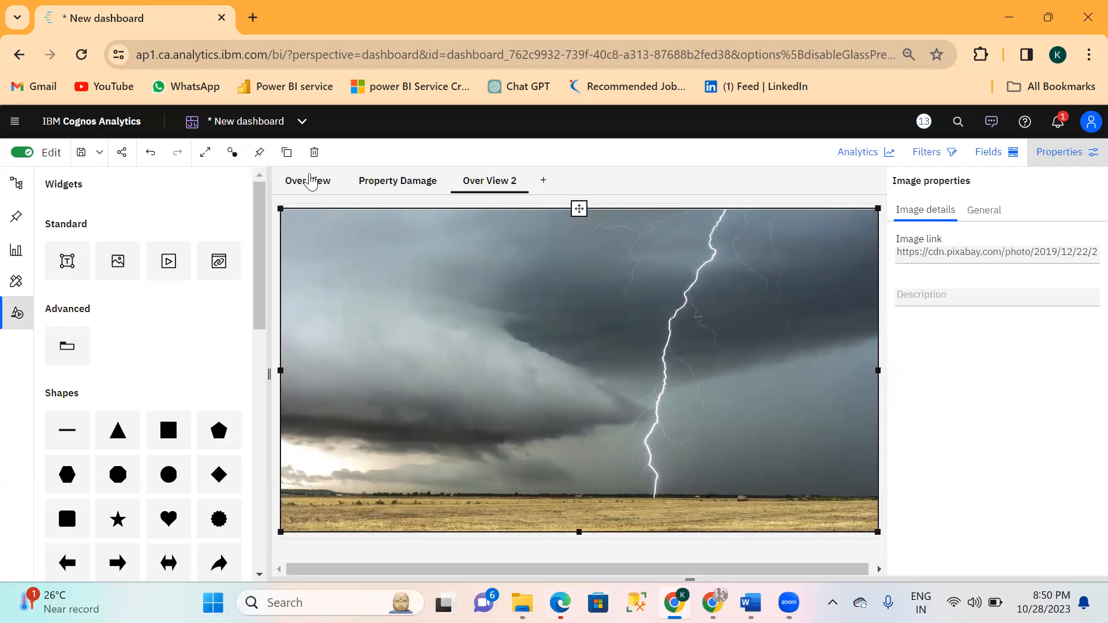
Using the Over View page's title as reference, add a text widget reading Storm Analysis over the upper part of Over View 2's image.
left_click(310, 181)
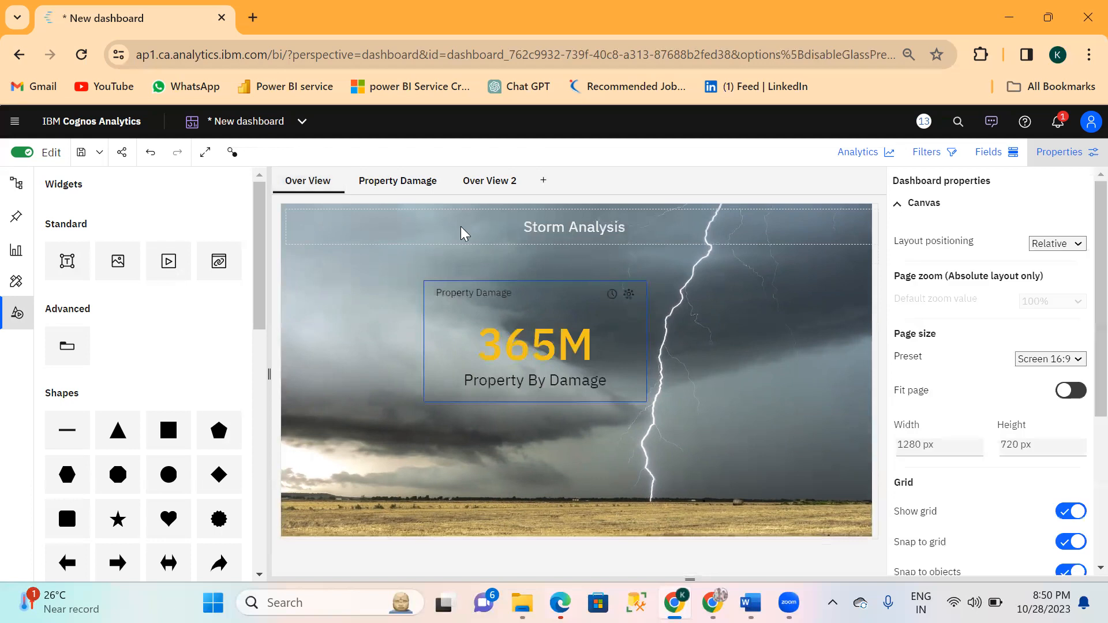
left_click(462, 233)
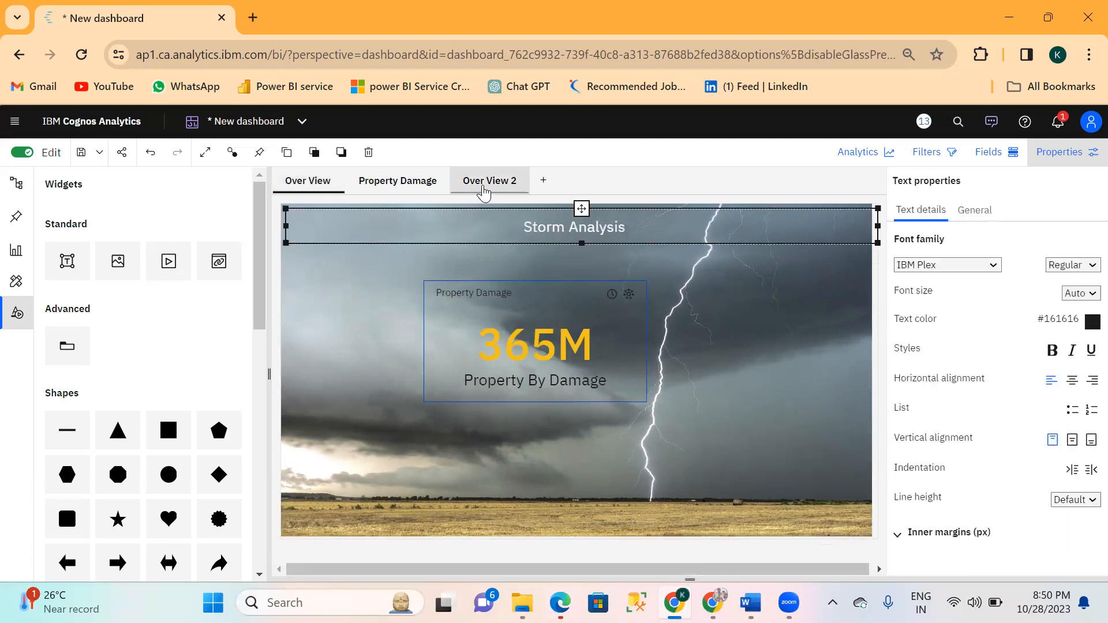
left_click(485, 184)
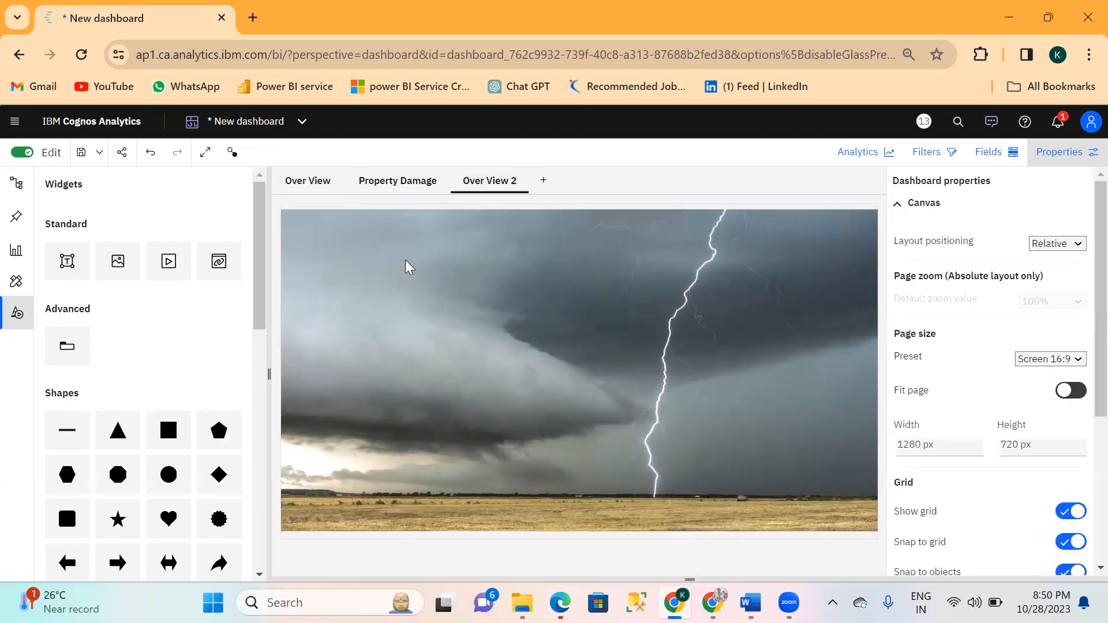
left_click(409, 267)
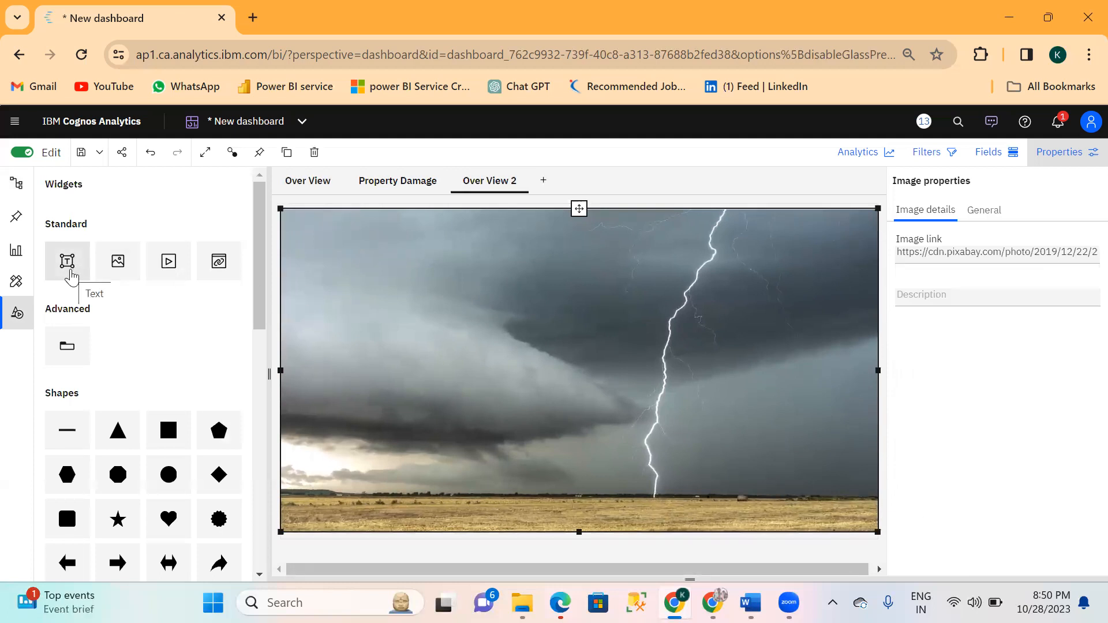
left_click_drag(71, 275, 475, 225)
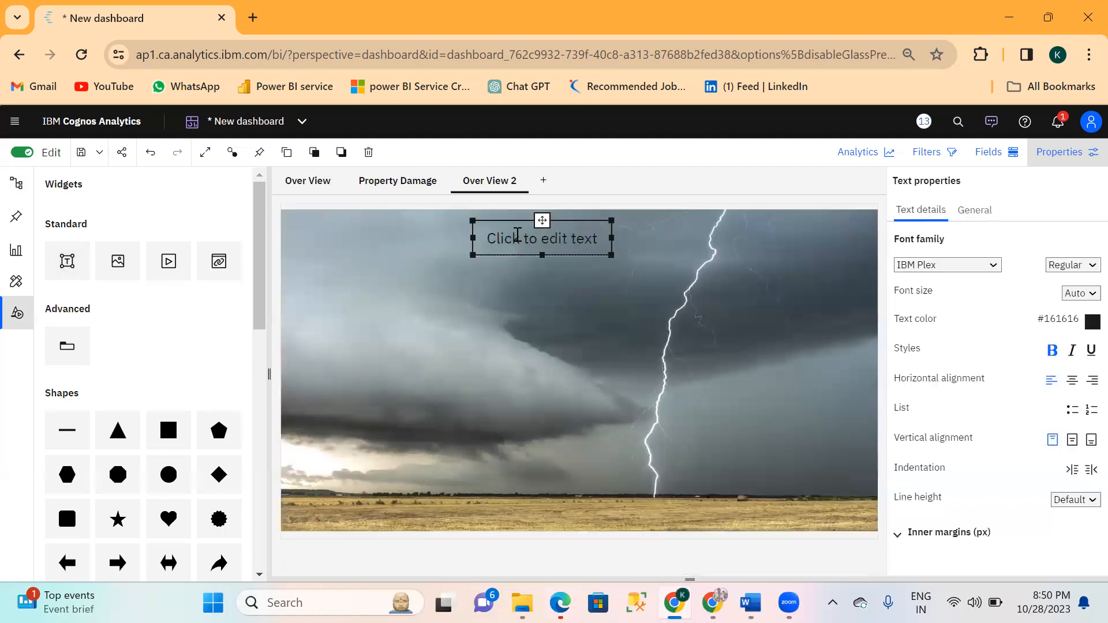
left_click(517, 235)
type("Storm ")
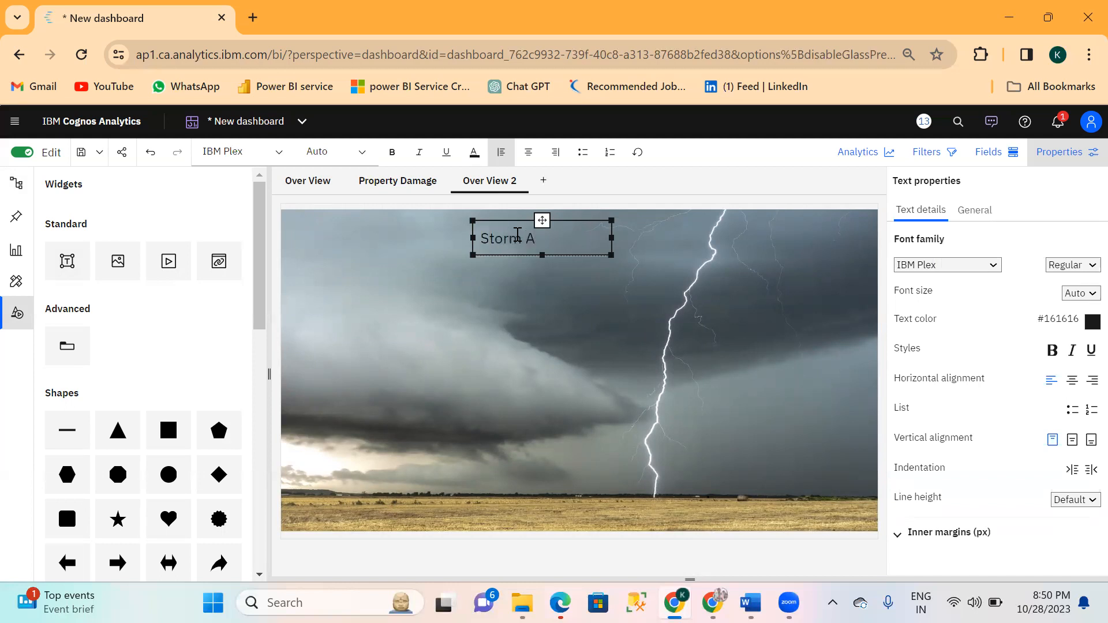
type("Analysis")
Stretch the Storm Analysis title box across the full image width, center its text and move it up to the image's upper edge.
left_click_drag(613, 238, 878, 243)
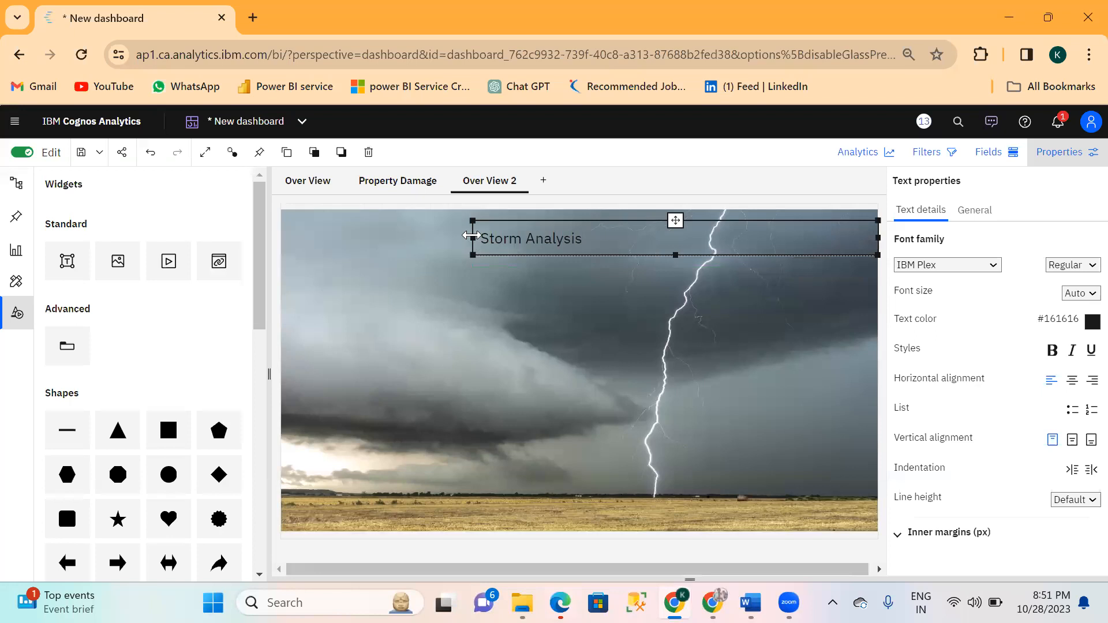
left_click_drag(472, 236, 284, 246)
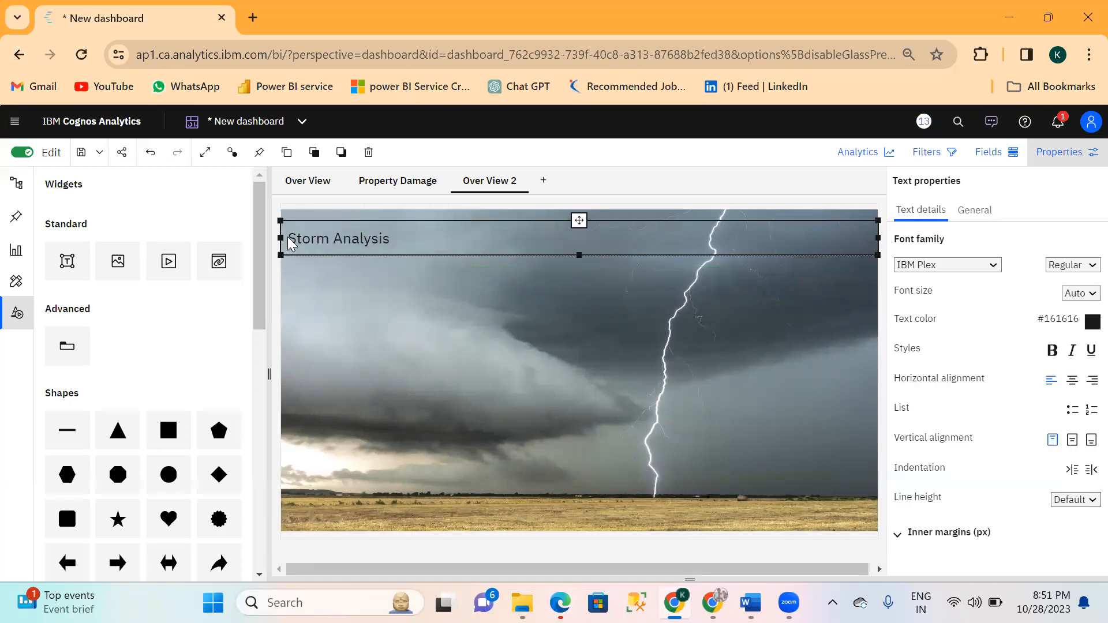
double_click(295, 240)
left_click(294, 239)
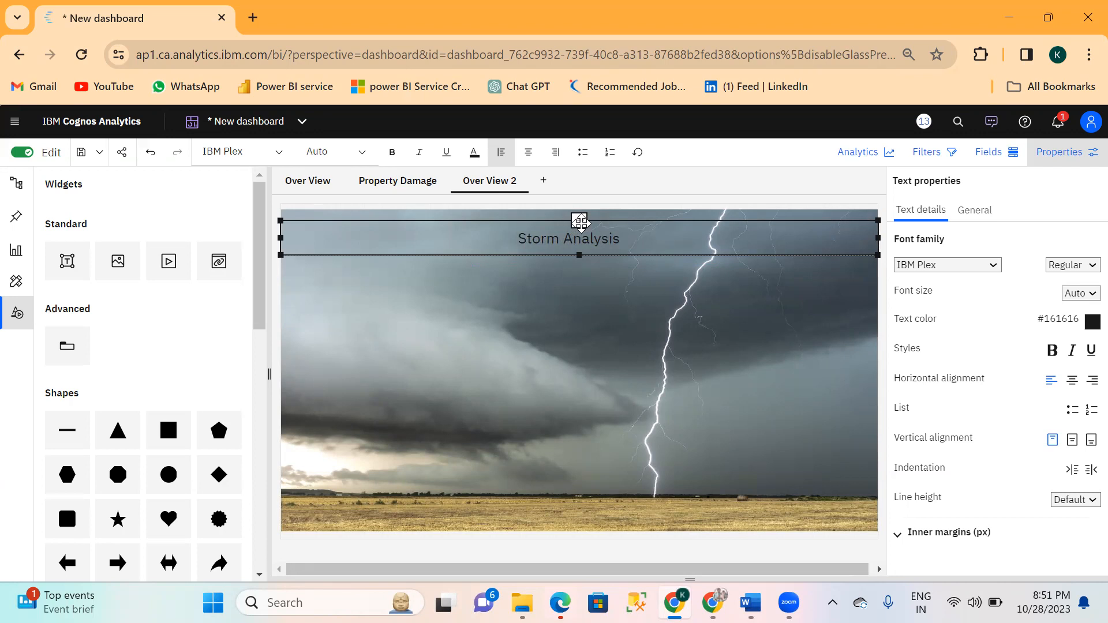
left_click_drag(580, 220, 577, 211)
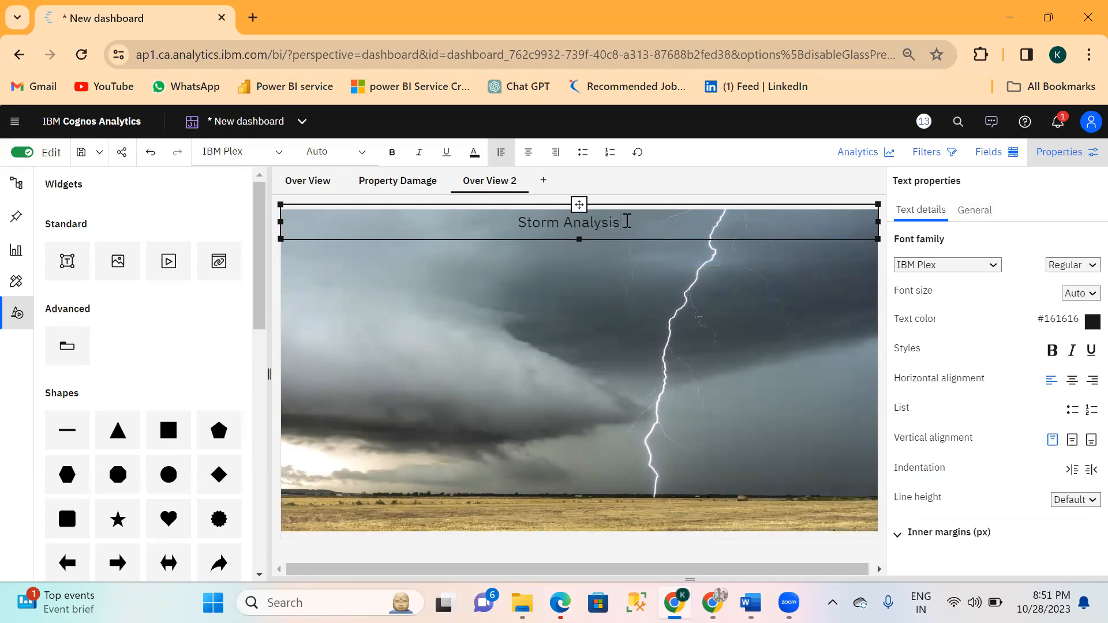
Change the Storm Analysis title's text color to the near-white light gray swatch.
left_click_drag(627, 221, 523, 228)
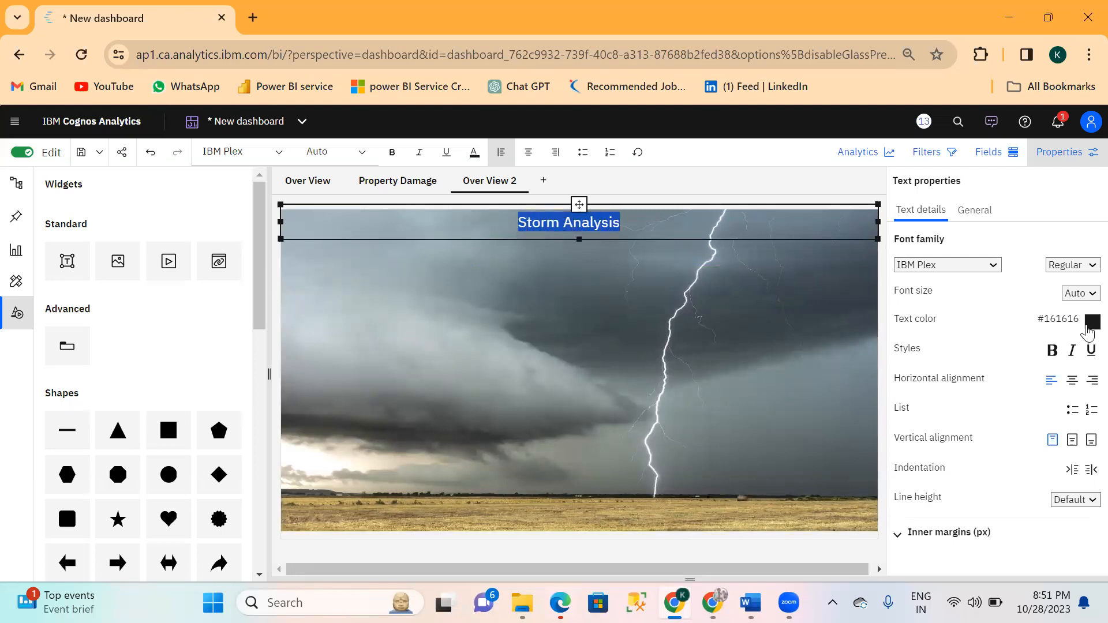
left_click(1093, 322)
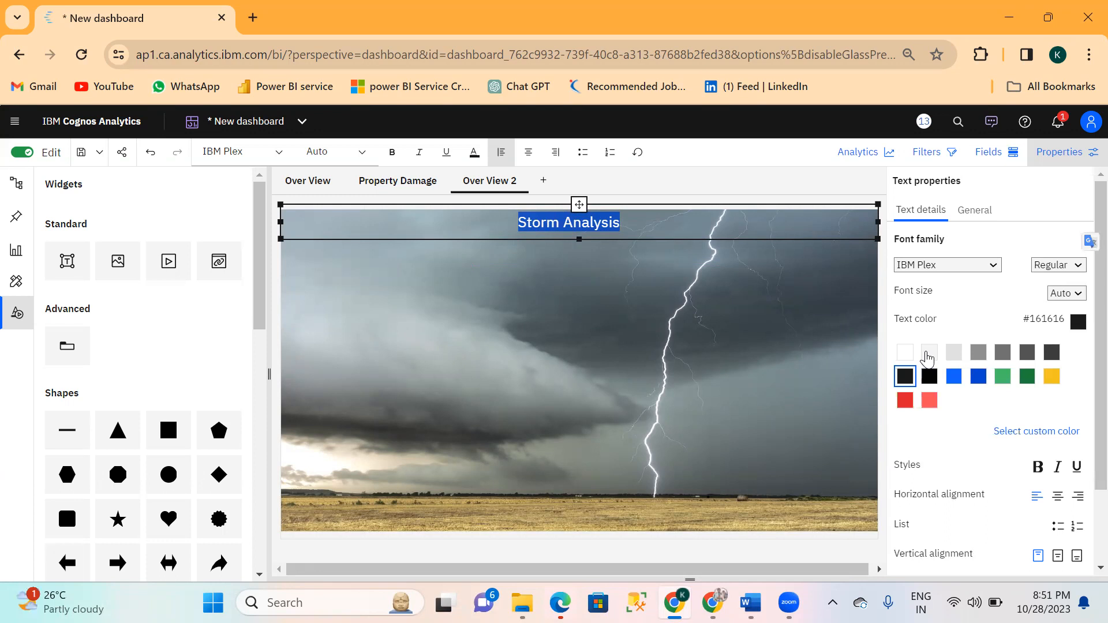
left_click(928, 353)
left_click(646, 297)
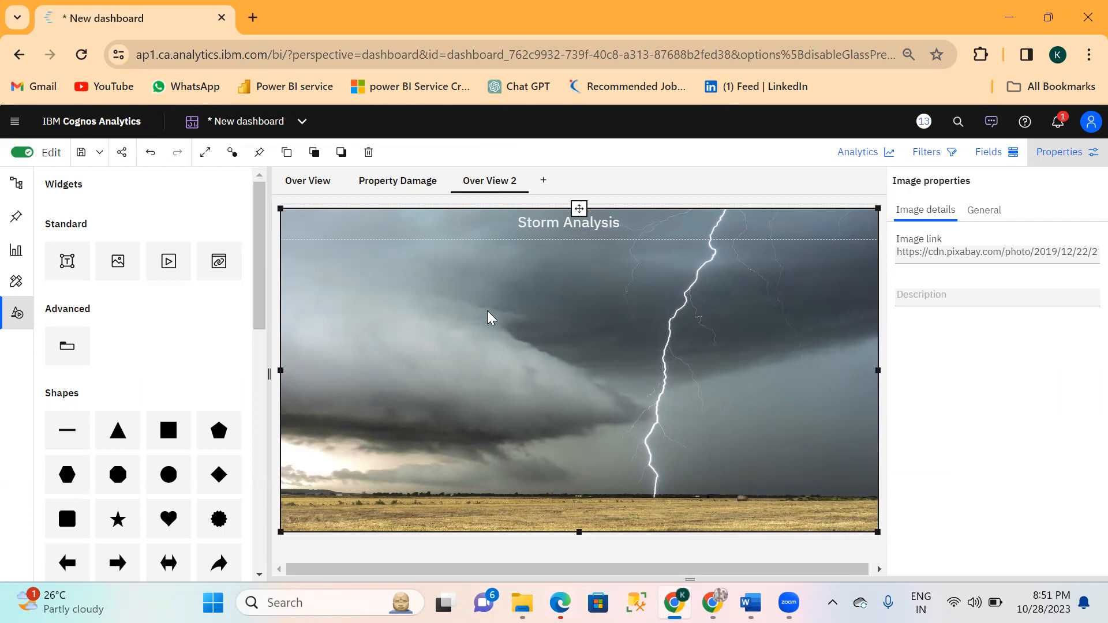
Check the property damage card on the Over View page and place a Summary visualization mid-canvas on Over View 2.
left_click(295, 181)
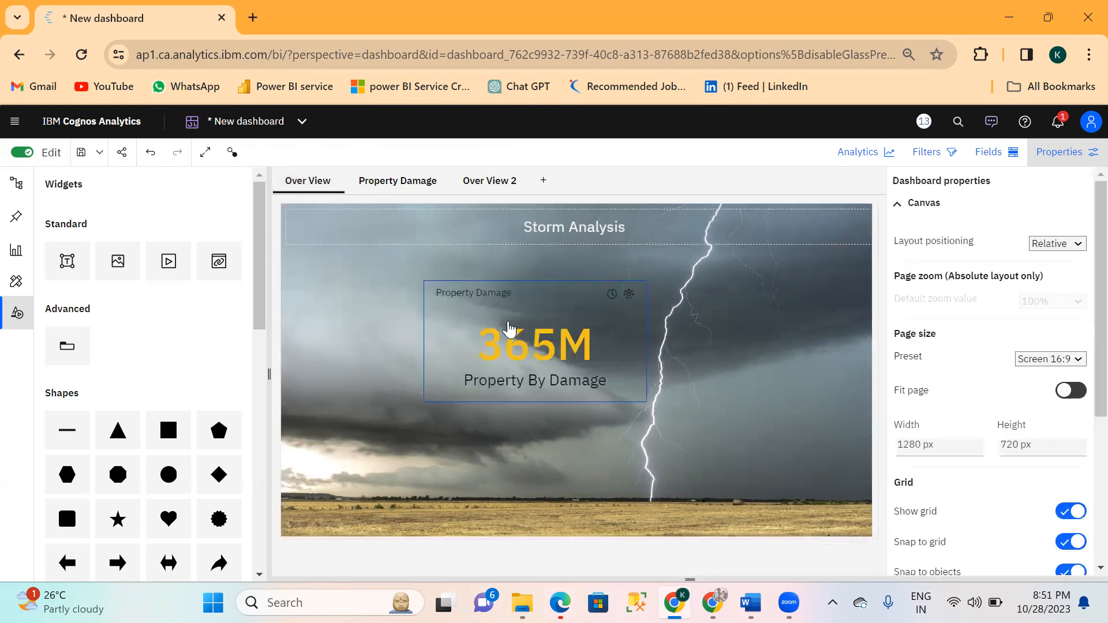
left_click(546, 325)
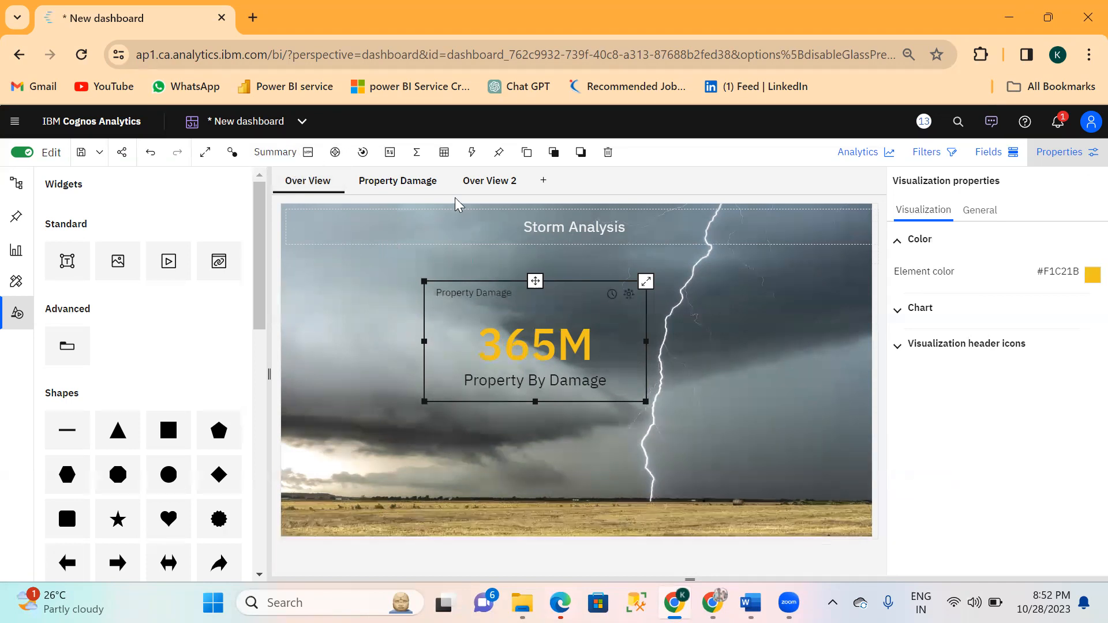
left_click(483, 184)
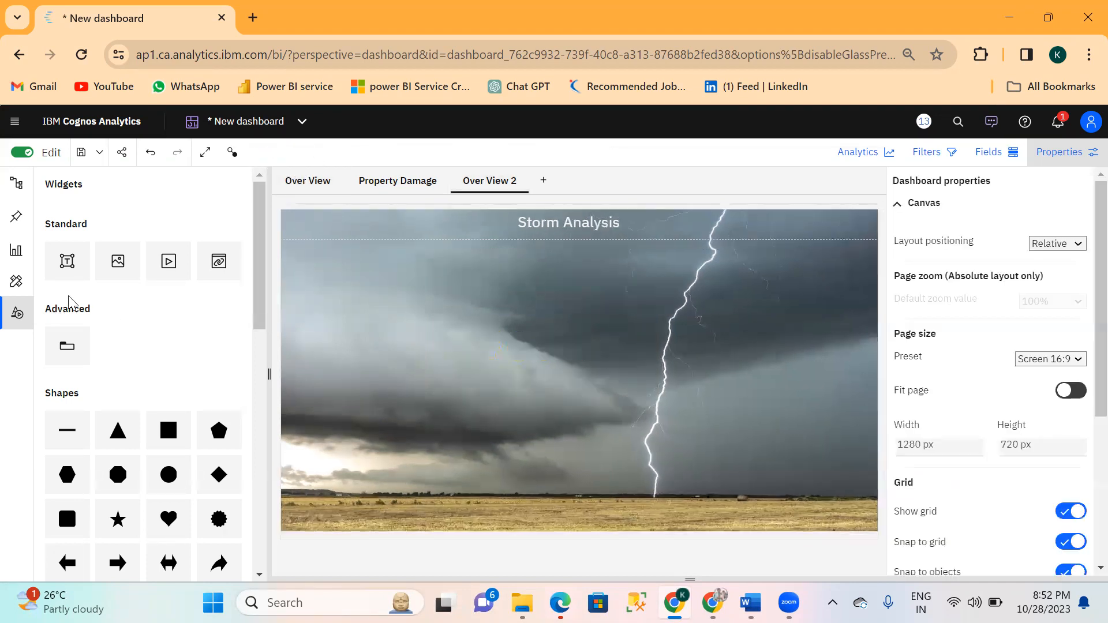
left_click(17, 250)
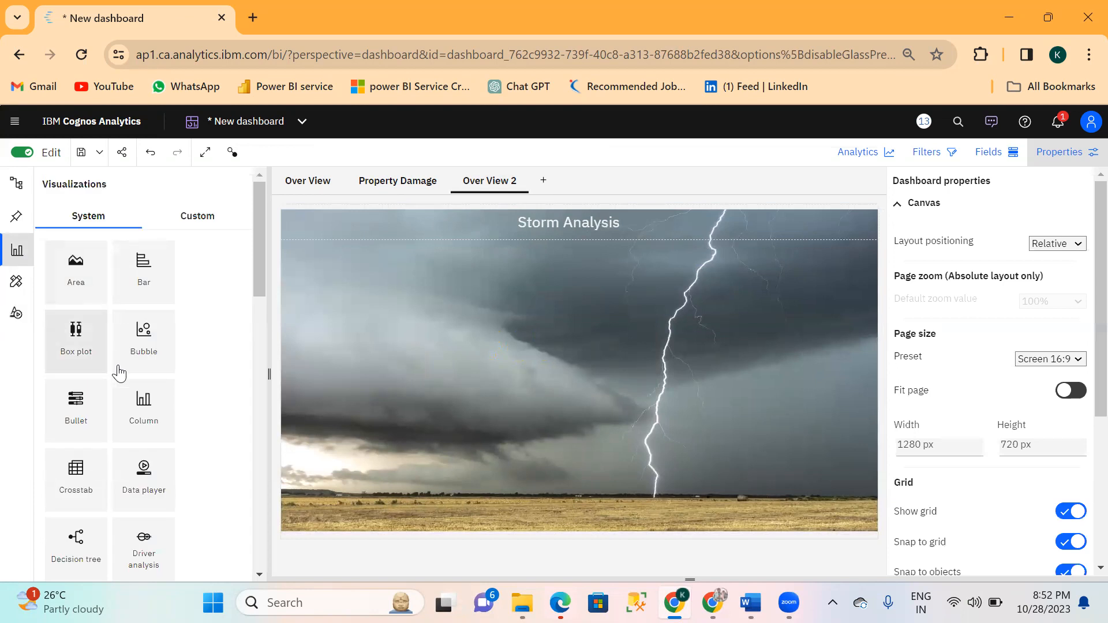
scroll(147, 468, "down", 2)
scroll(148, 469, "down", 5)
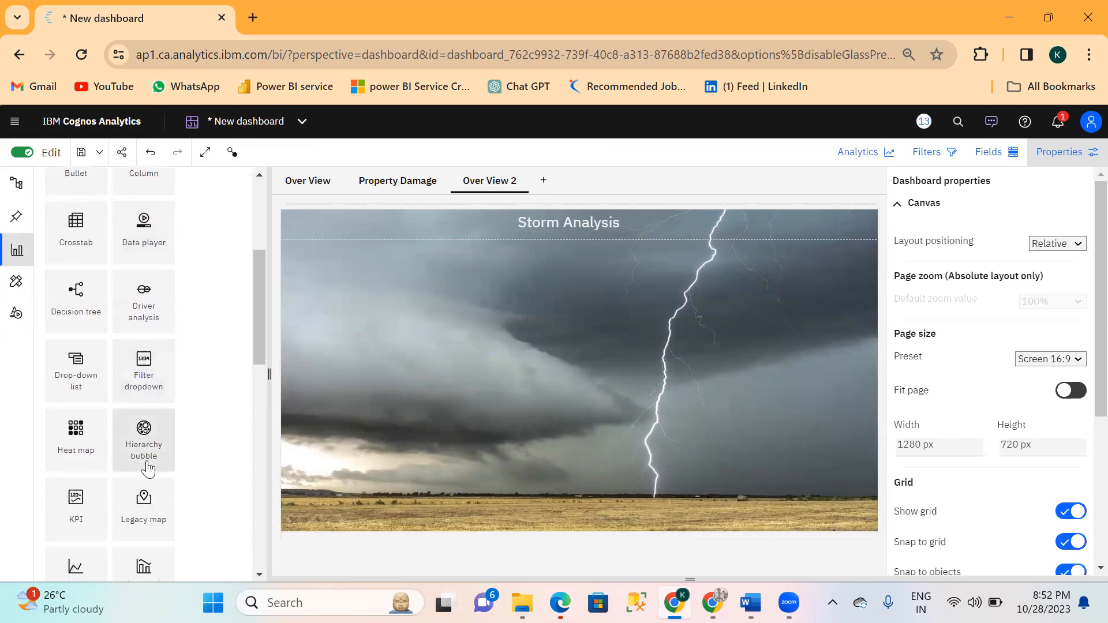
scroll(147, 469, "down", 5)
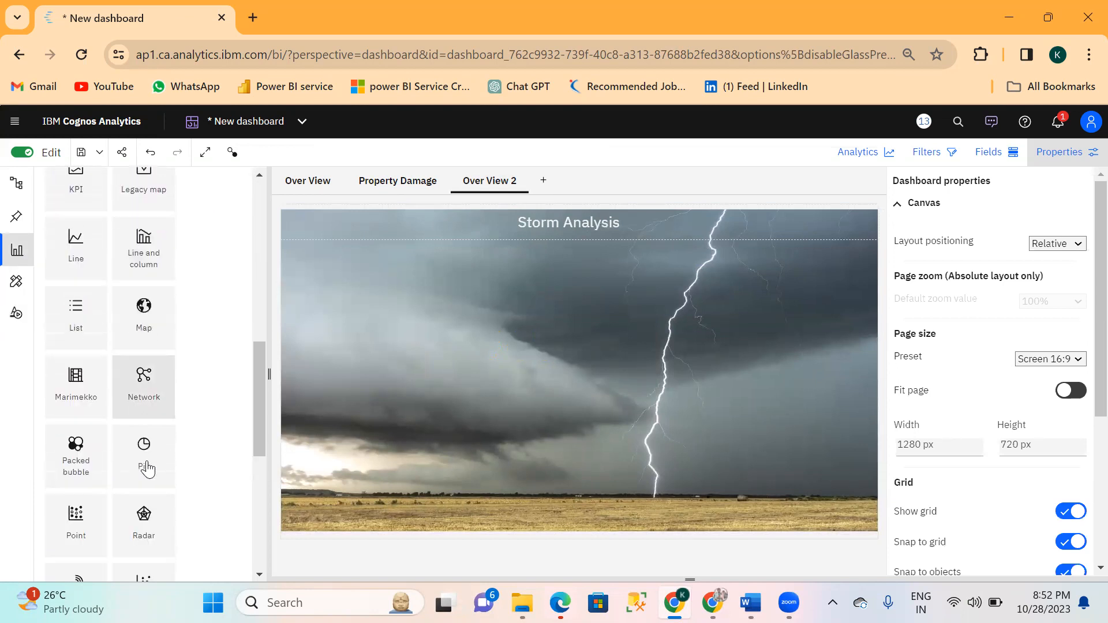
scroll(147, 469, "down", 2)
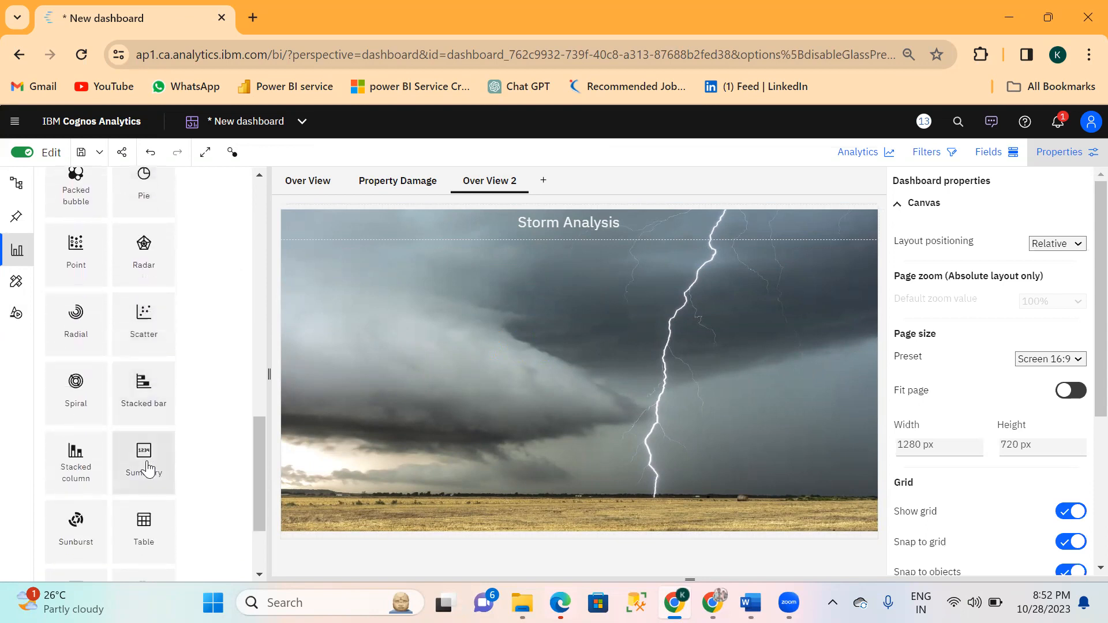
left_click_drag(147, 469, 463, 292)
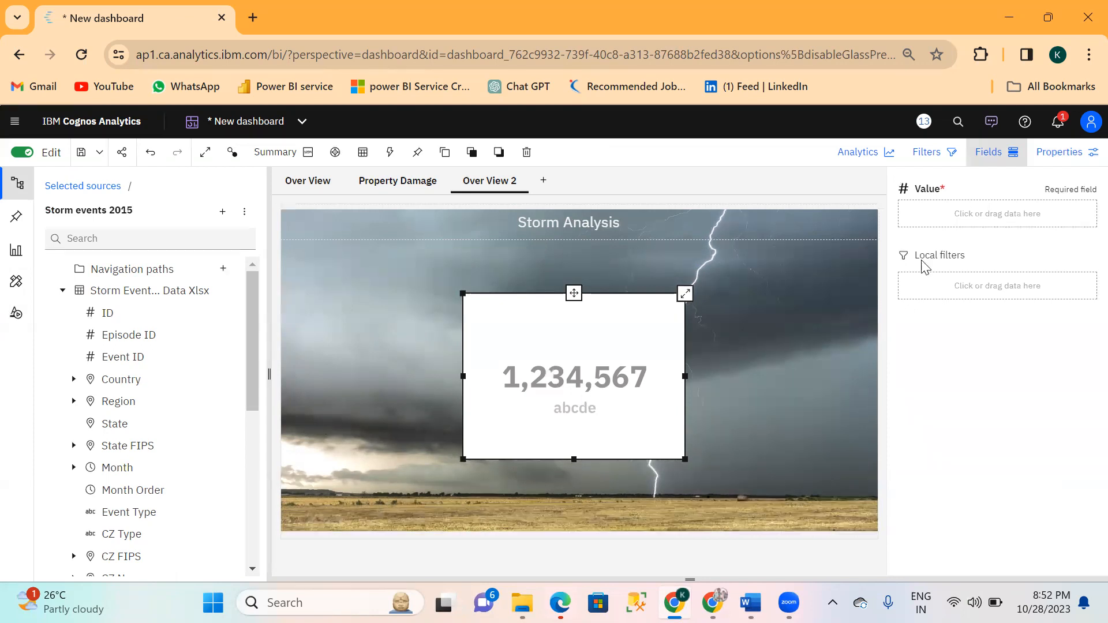
Assign the Property Damage field as the value of the new summary visualization.
left_click(922, 214)
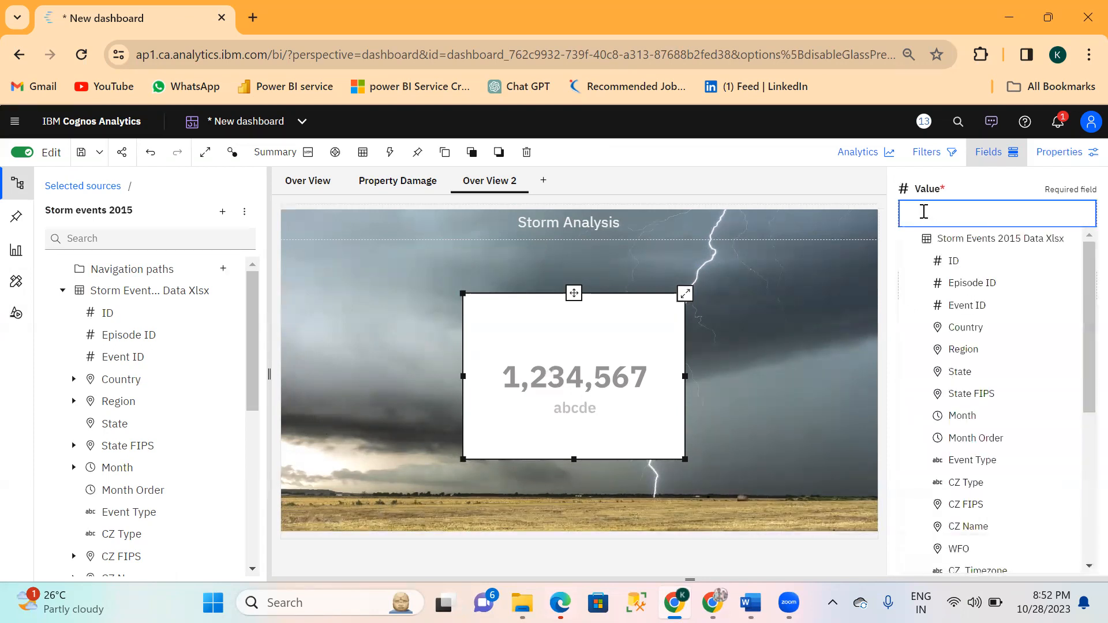
type("Prod")
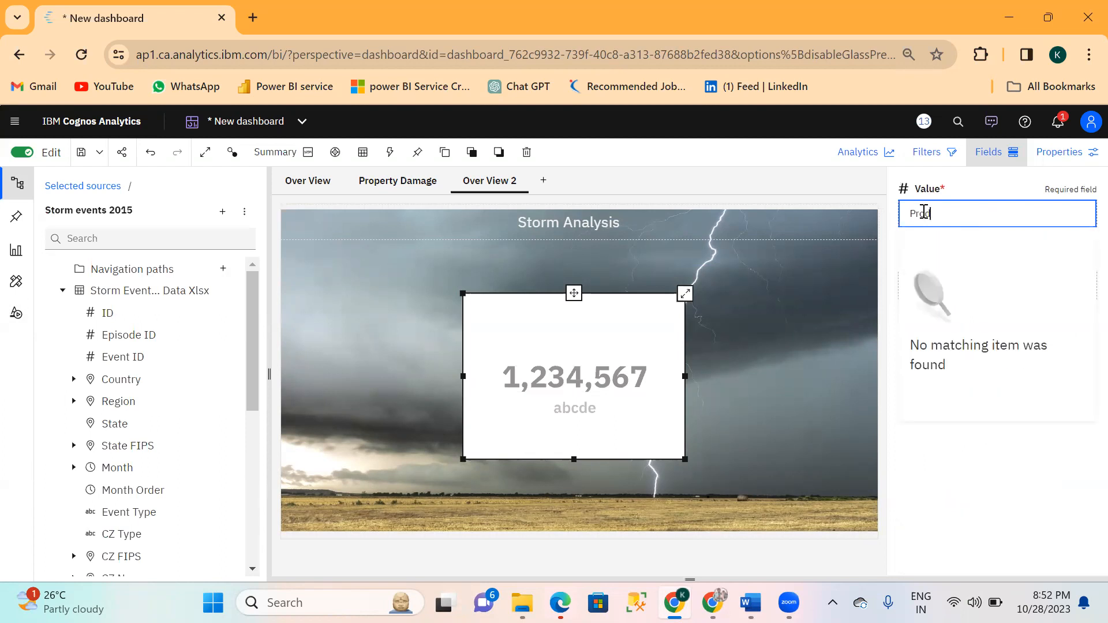
key("BackSpace")
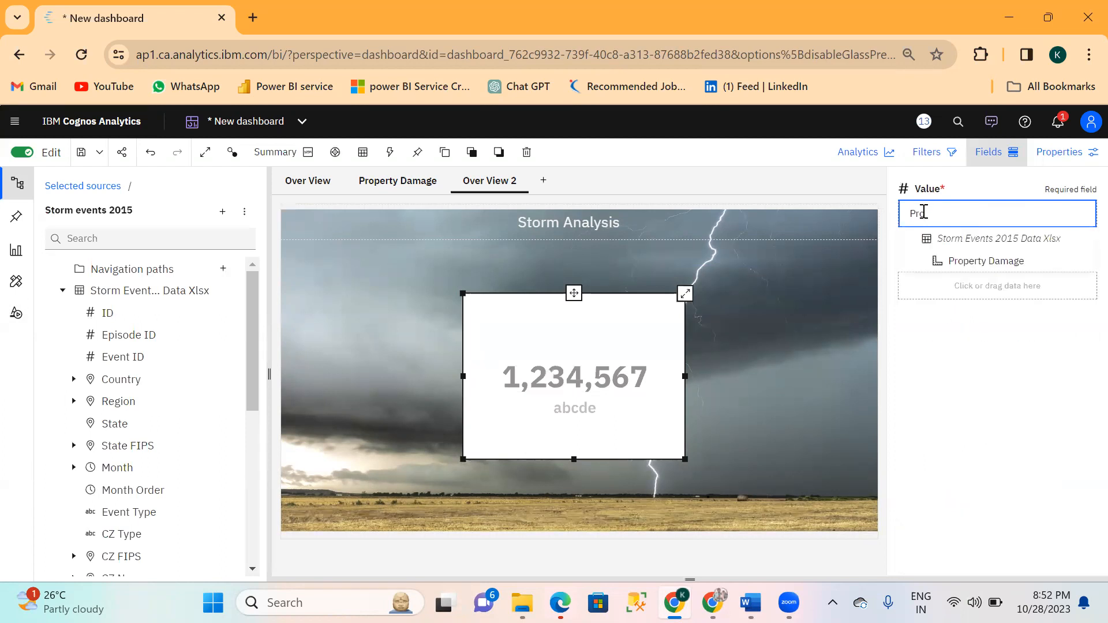
left_click(980, 265)
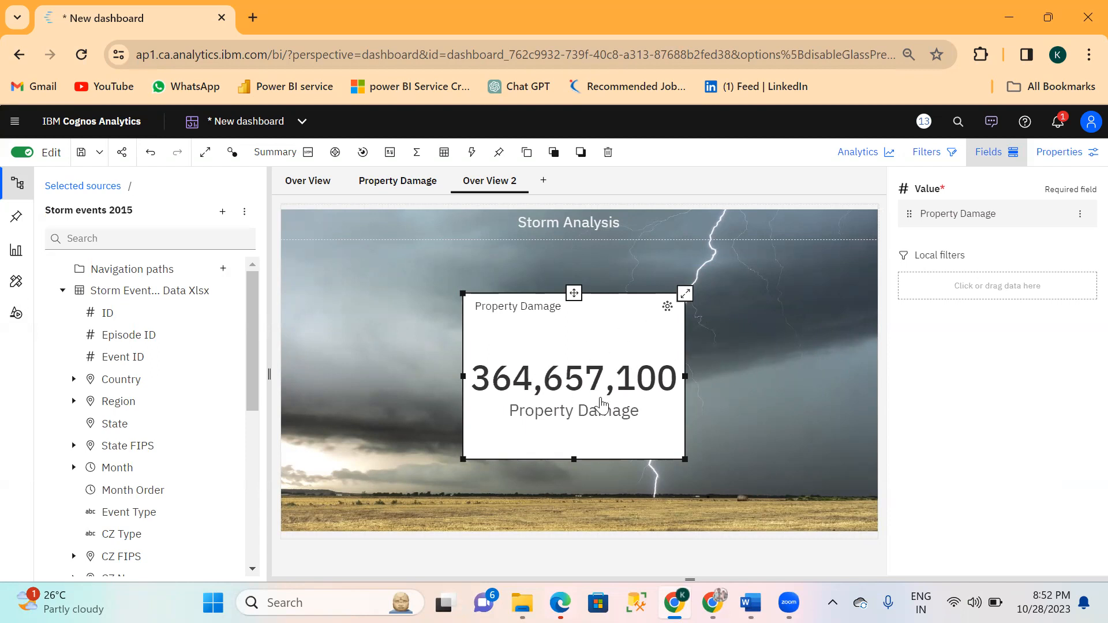
Examine the summarize options available for the Property Damage value.
left_click(1081, 217)
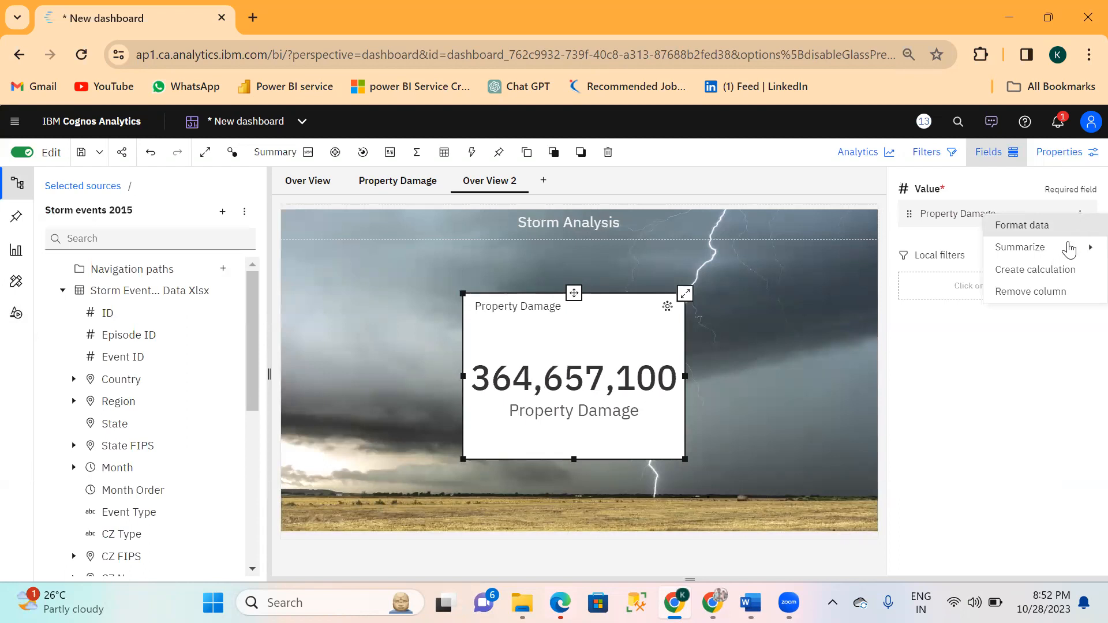
mouse_move(1069, 249)
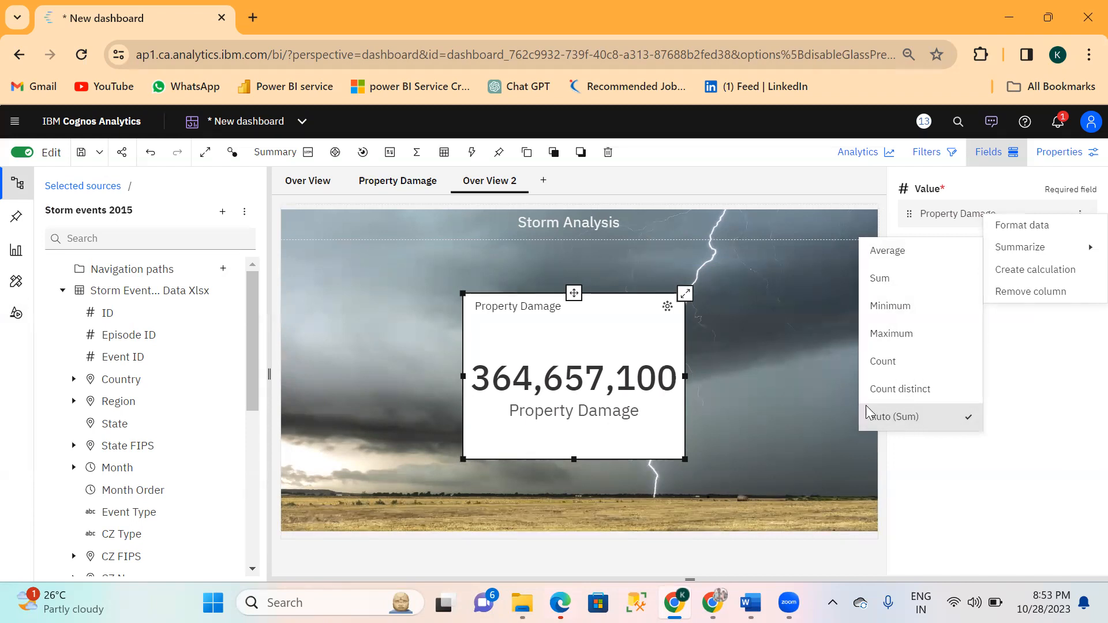
left_click(791, 318)
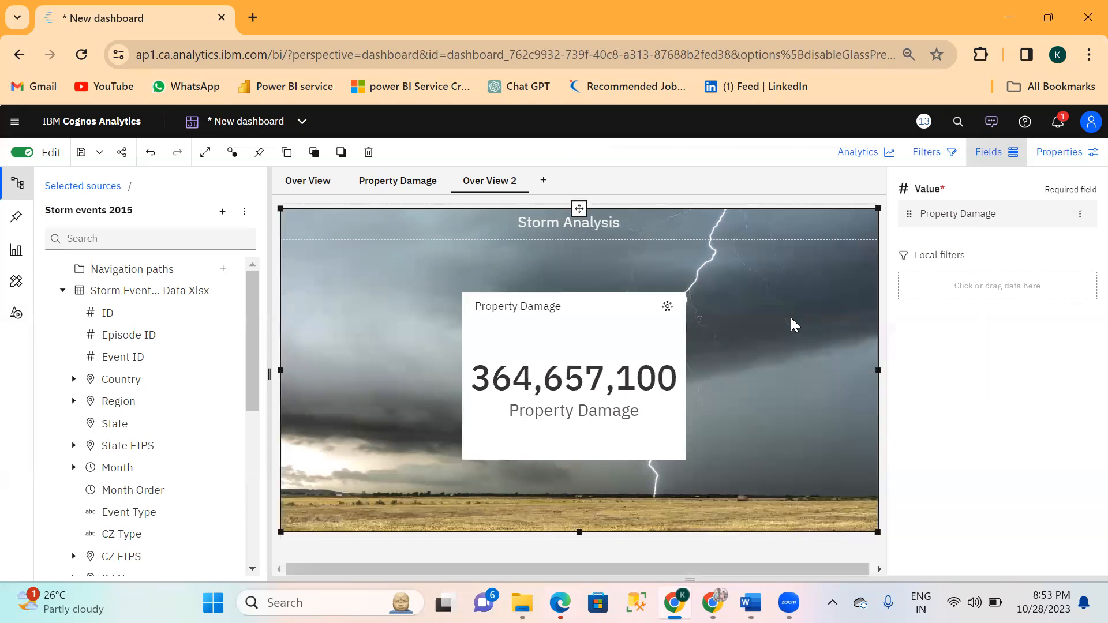
Format the Property Damage value on the summary card as an abbreviated Number.
left_click(634, 374)
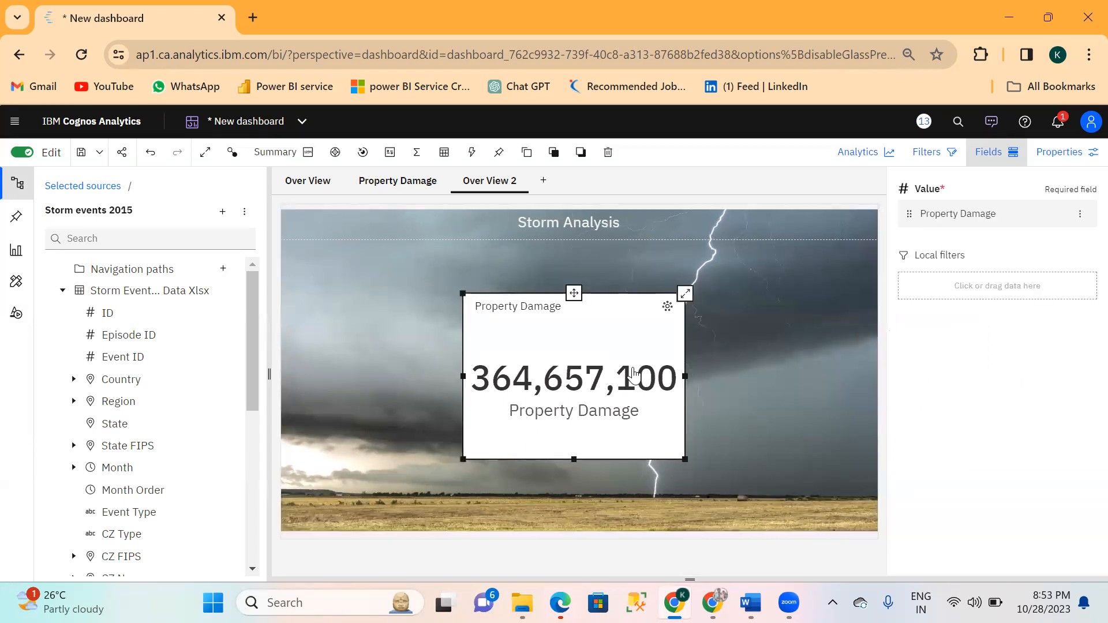
left_click(1081, 217)
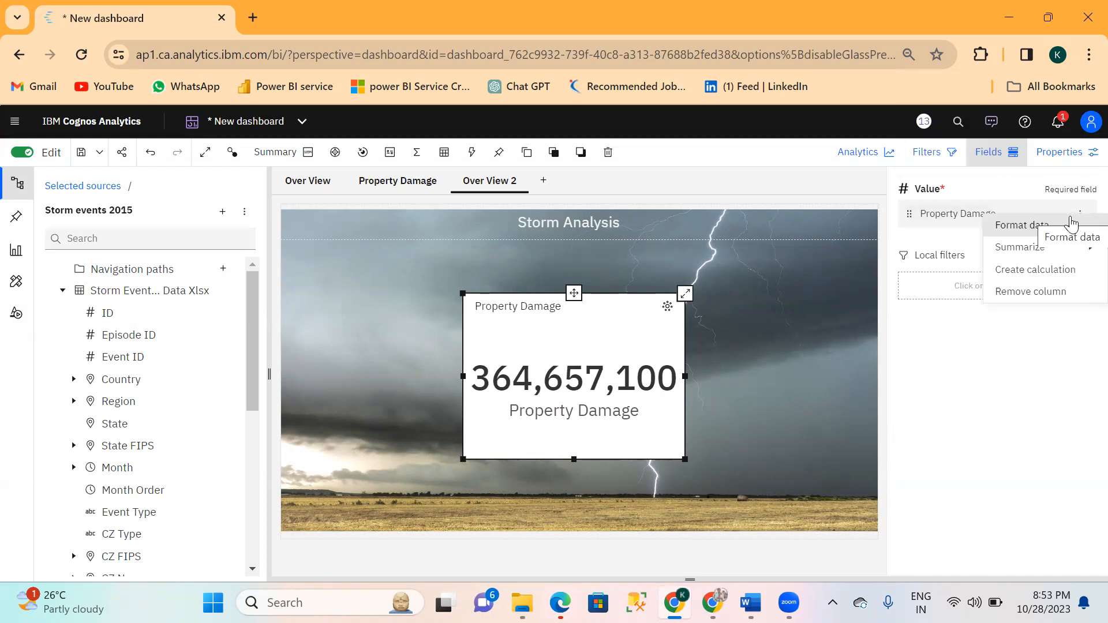
left_click(1000, 232)
left_click(928, 202)
left_click(926, 198)
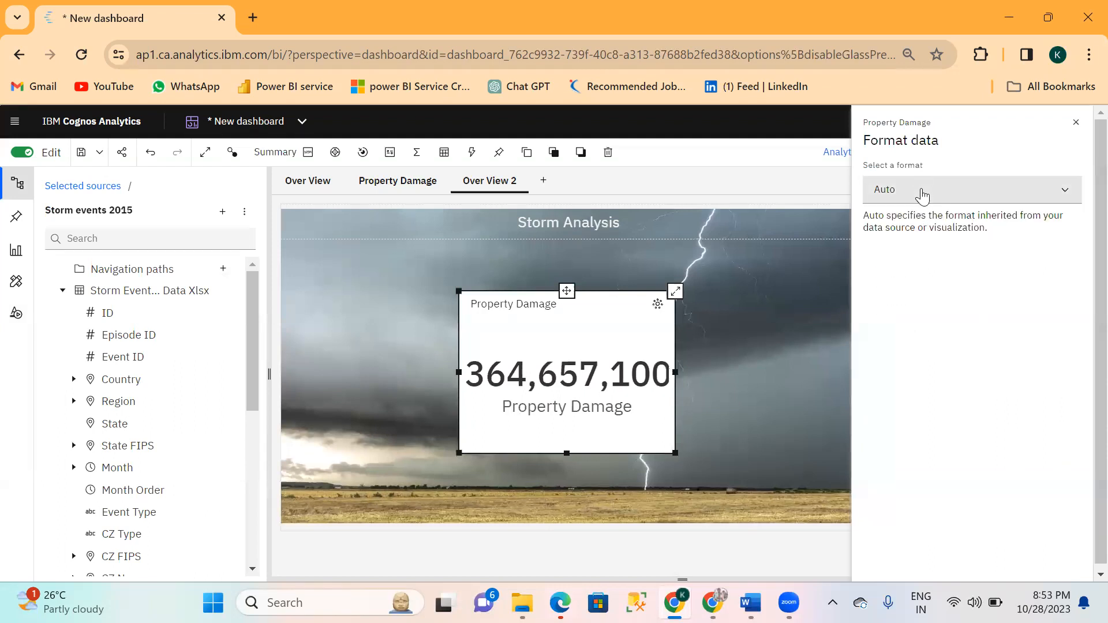
left_click(922, 197)
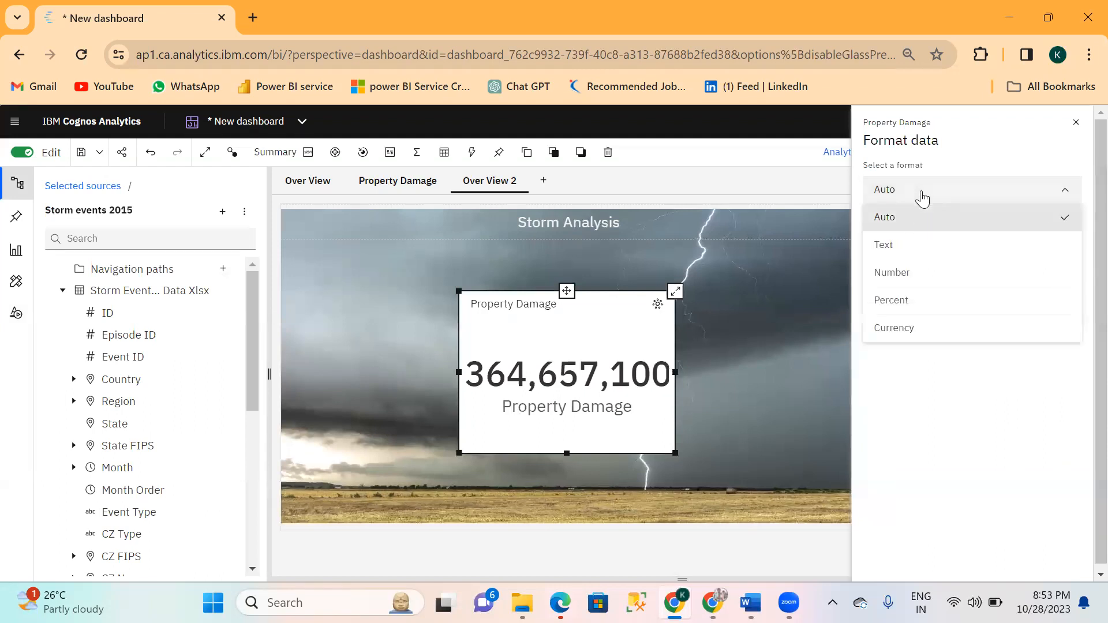
left_click(893, 273)
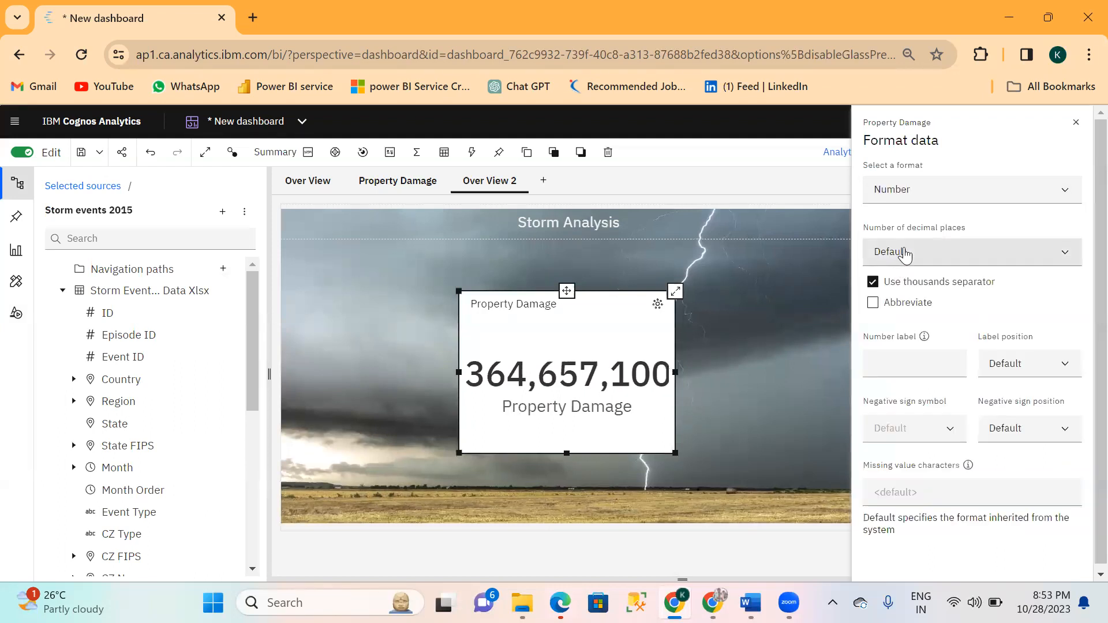
left_click(873, 304)
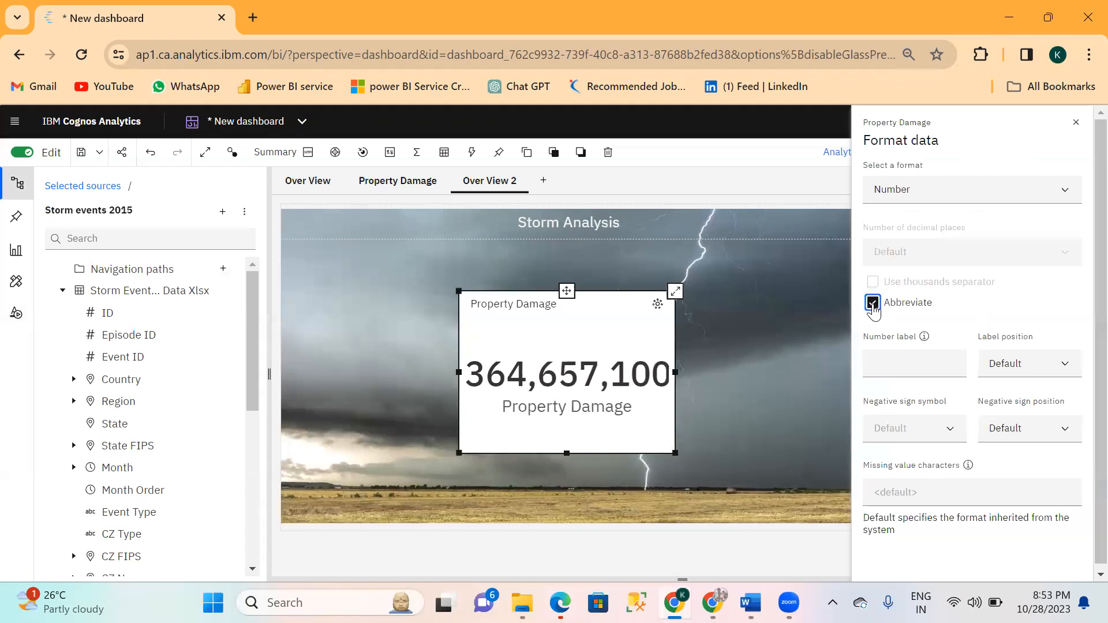
left_click(802, 281)
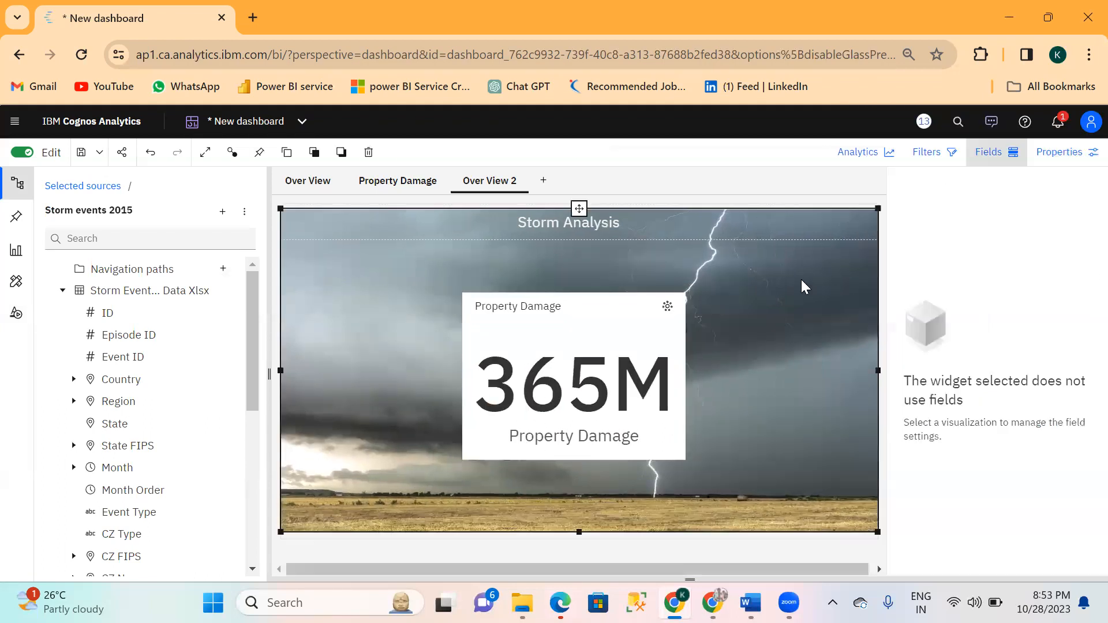
Shrink the Property Damage summary card to about 27.6% of the page width and 32.3% of its height.
left_click(646, 355)
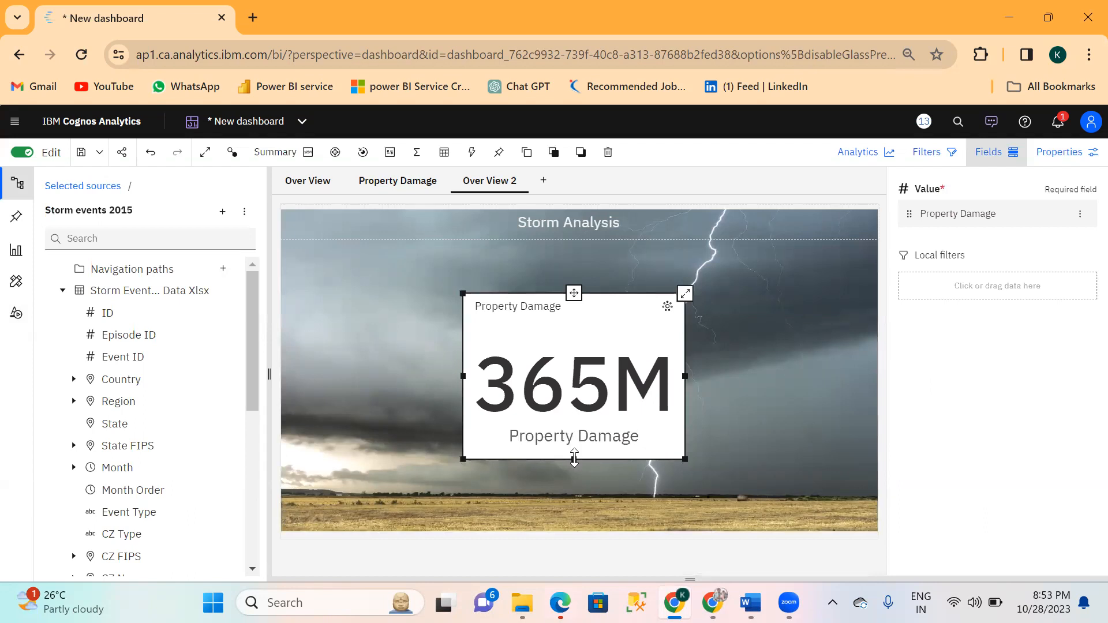
left_click_drag(575, 459, 579, 402)
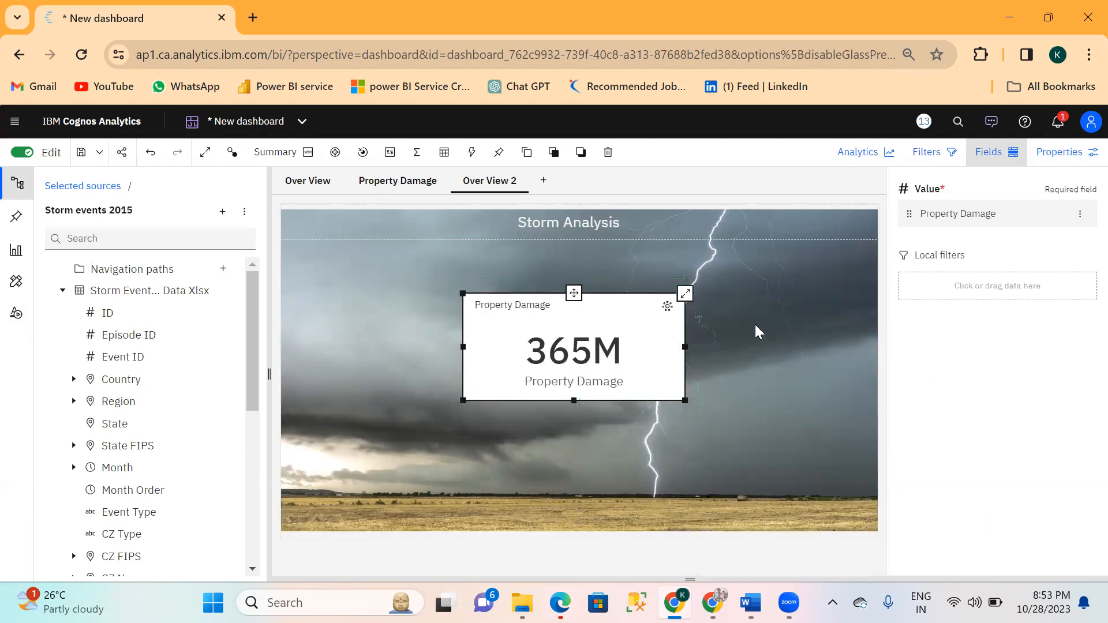
left_click_drag(685, 347, 626, 352)
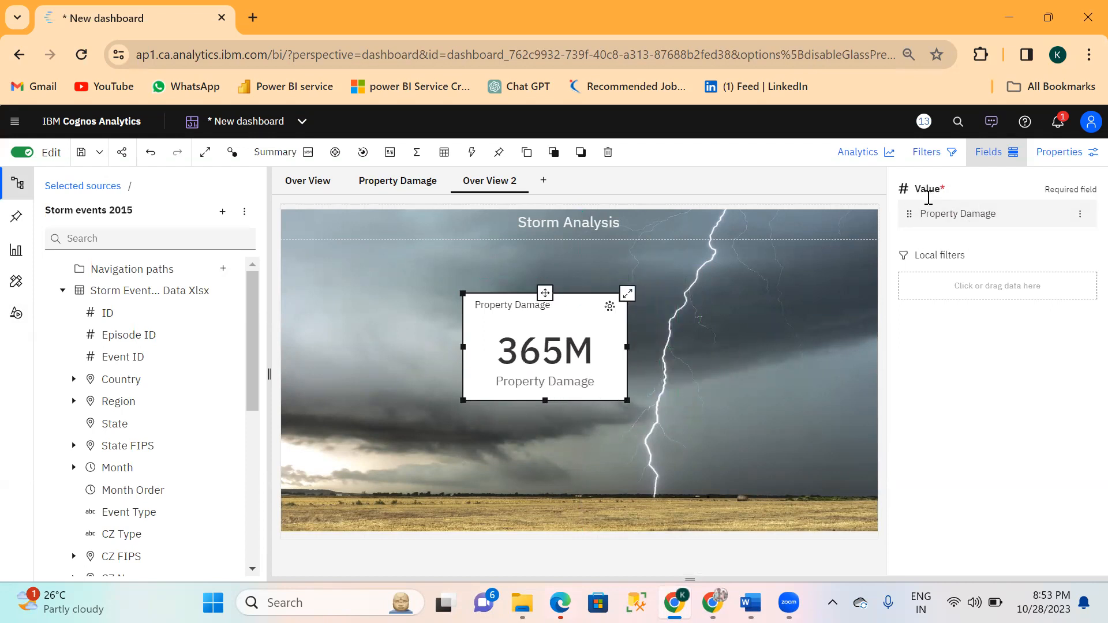
Set the Property Damage card's element color to the yellow swatch #F1C21B.
left_click(1057, 157)
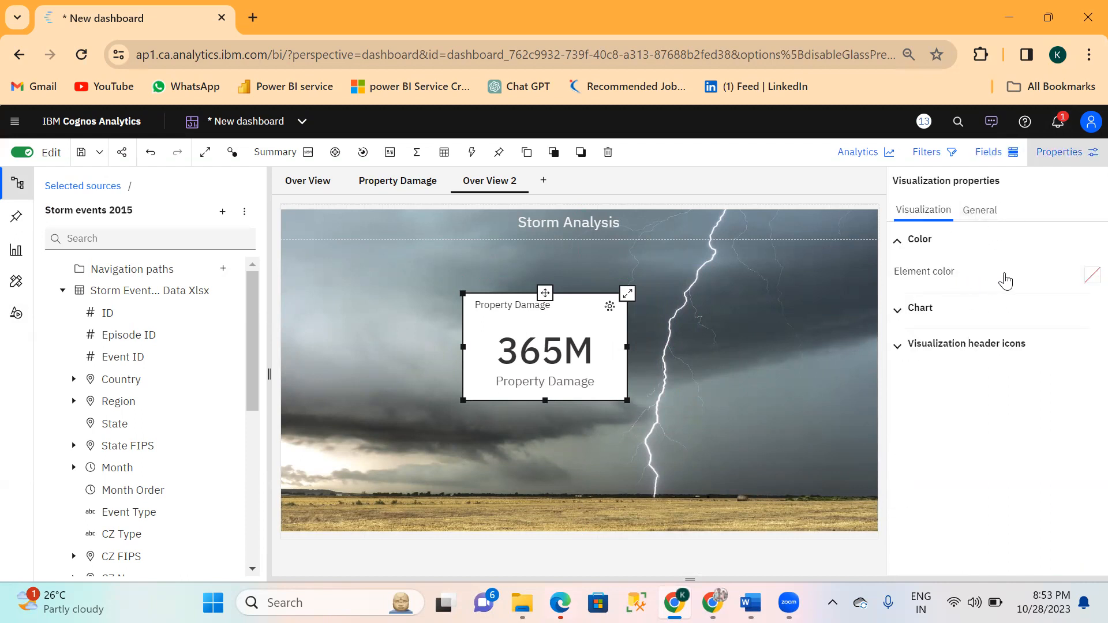
left_click(1088, 278)
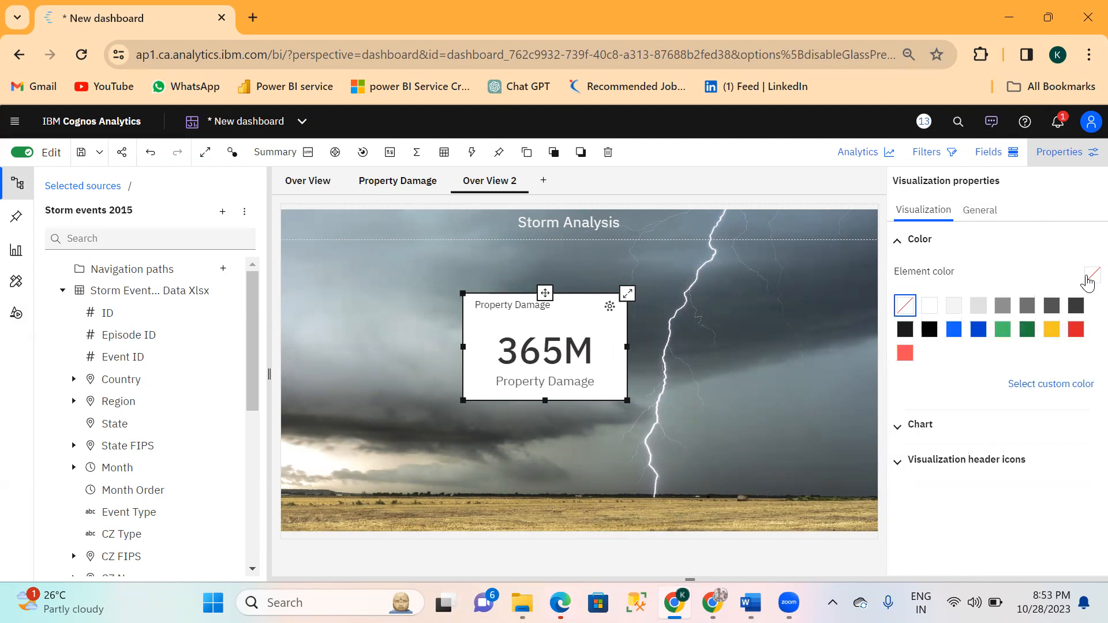
left_click(1052, 330)
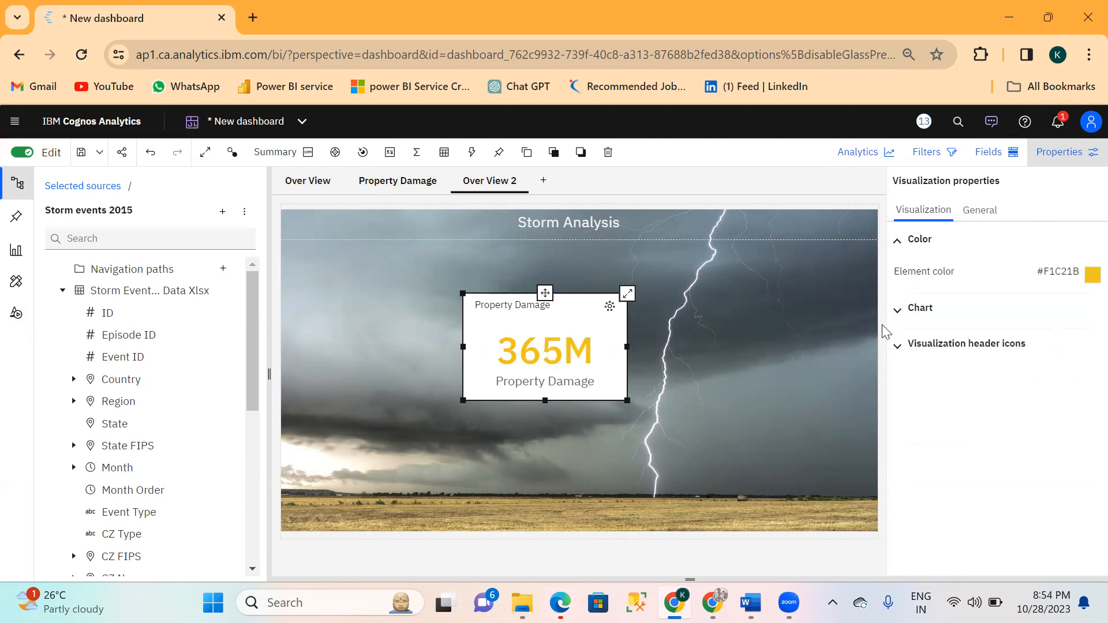
Remove the Property Damage card's white fill by choosing the no-color option.
left_click(979, 211)
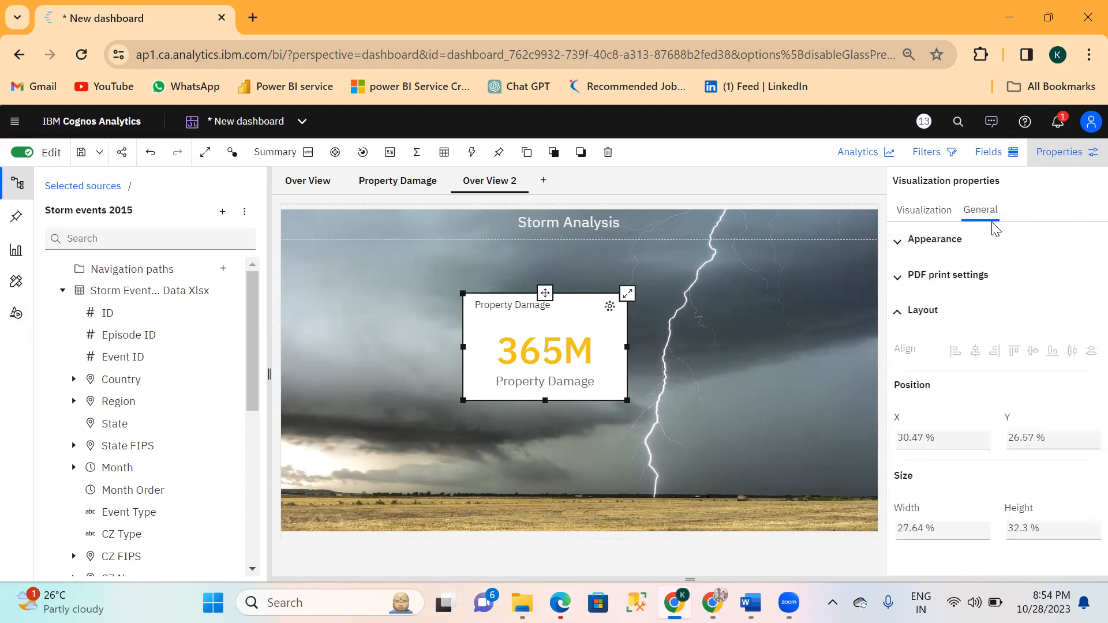
left_click(898, 241)
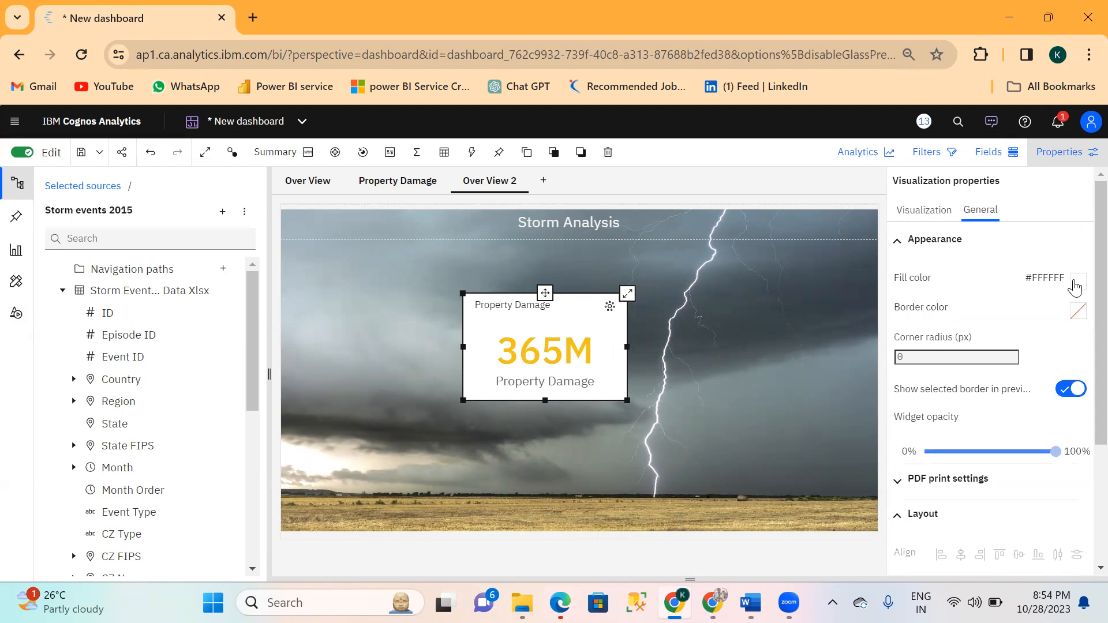
left_click(1075, 283)
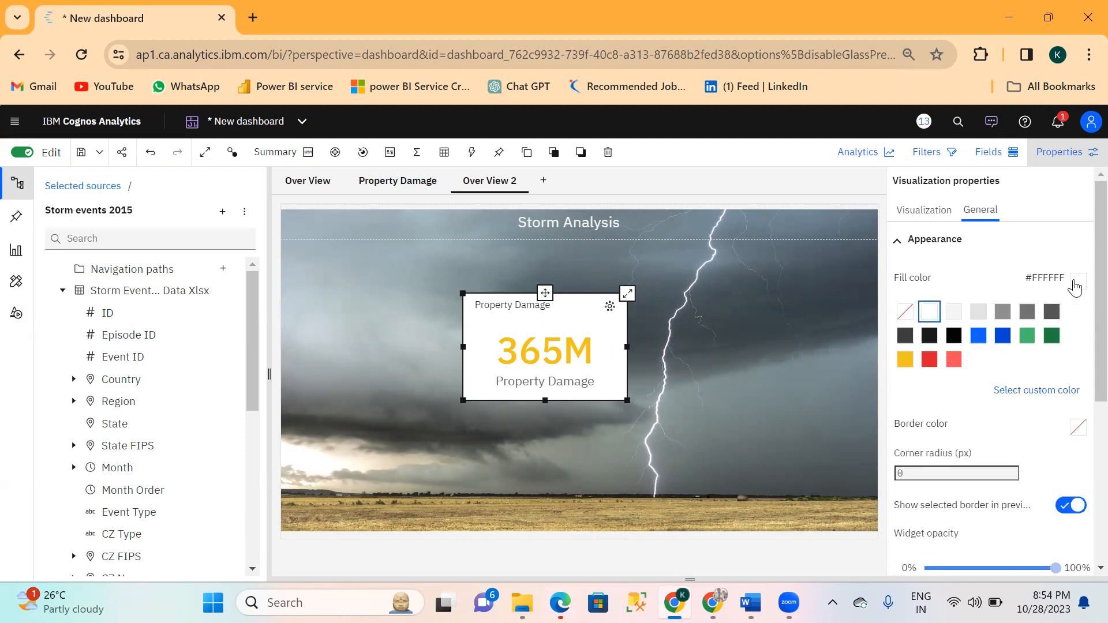
left_click(906, 313)
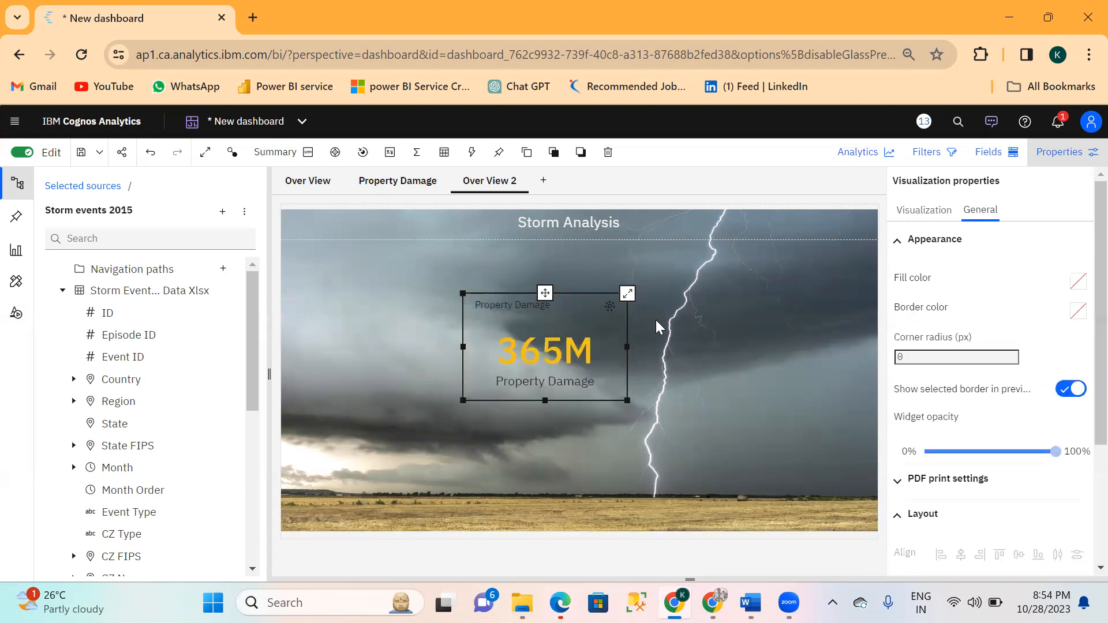
left_click(687, 298)
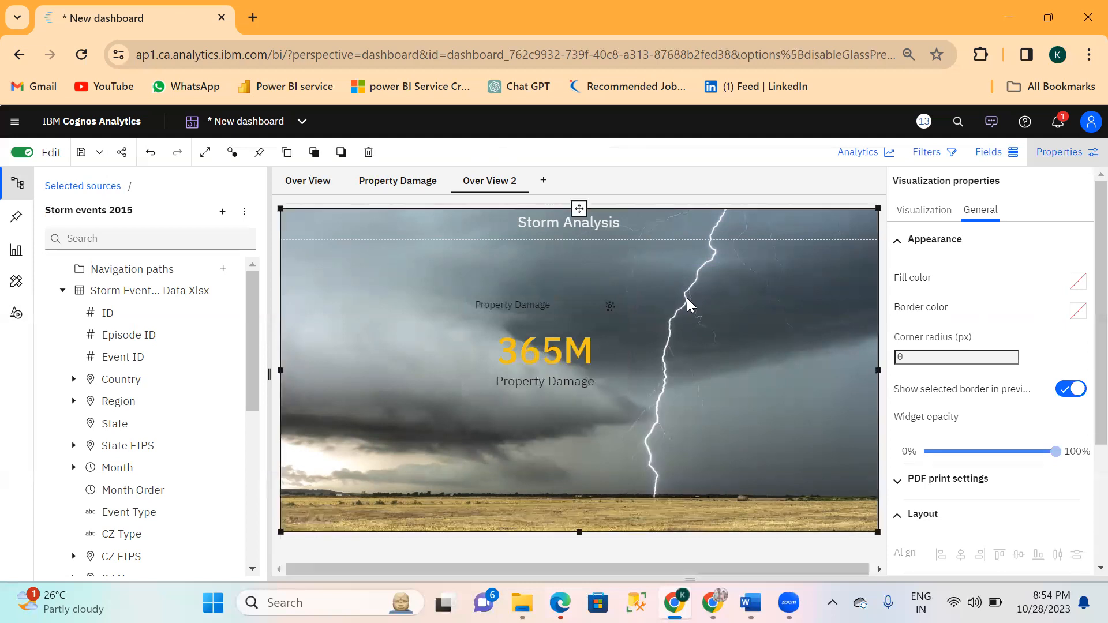
Give the Property Damage card a border in the lighter blue swatch.
left_click(563, 321)
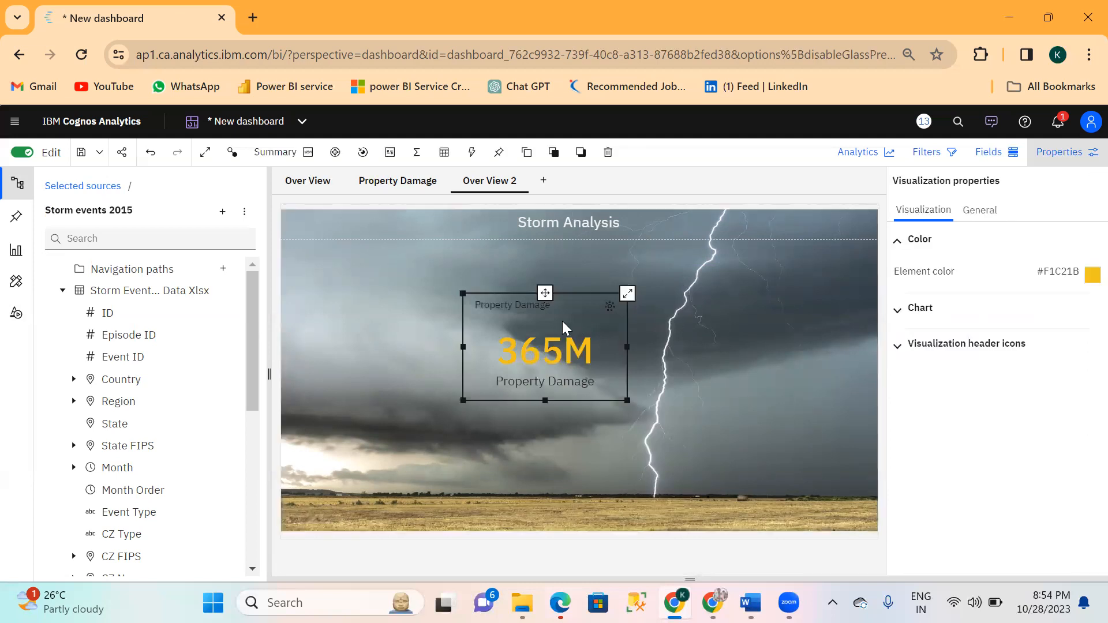
left_click(978, 212)
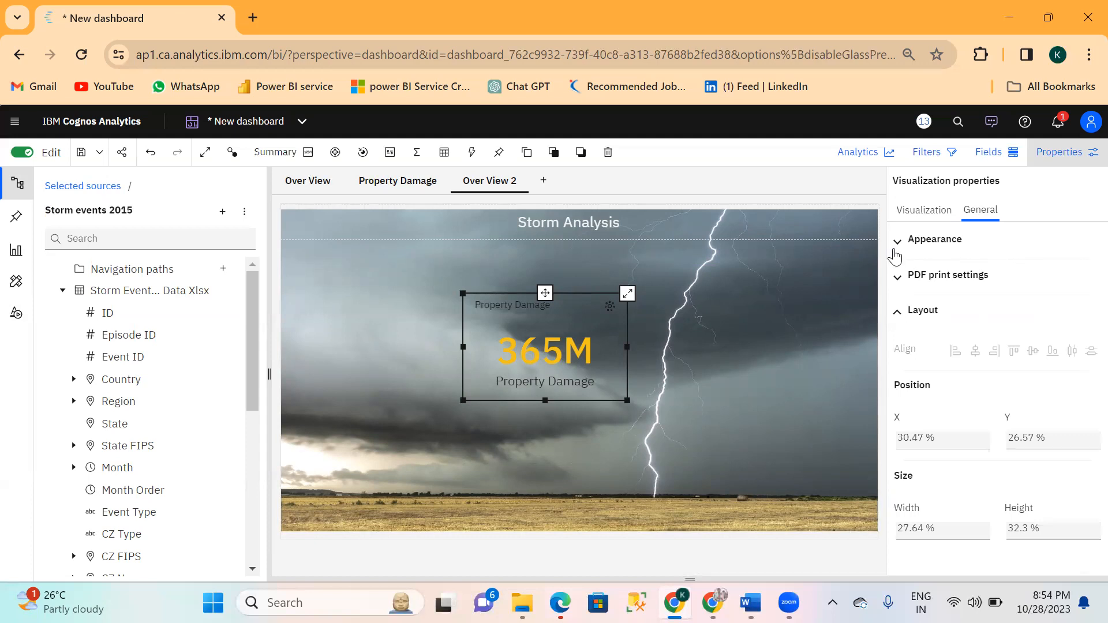
left_click(895, 256)
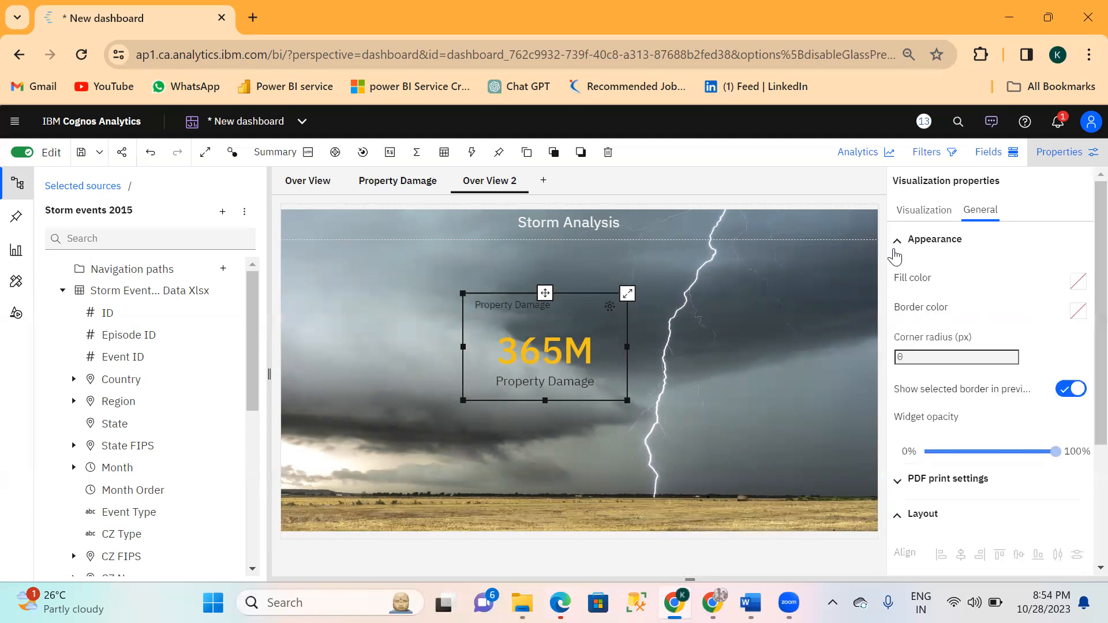
left_click(1079, 313)
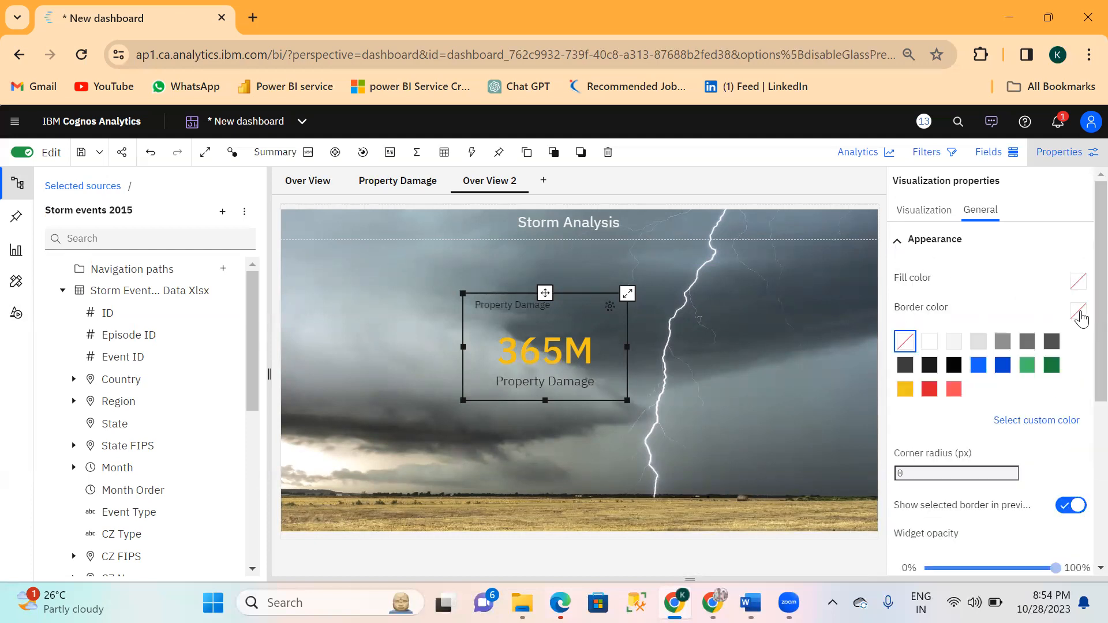
left_click(979, 366)
left_click(784, 338)
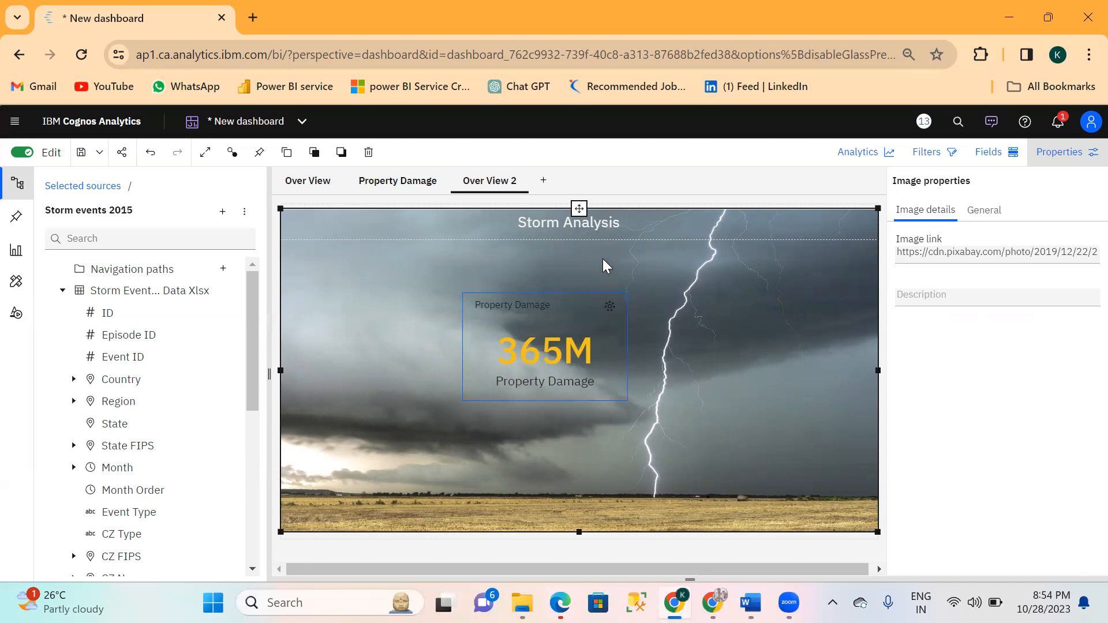
Examine the month player, state list, map and title on the existing Property Damage page.
left_click(376, 184)
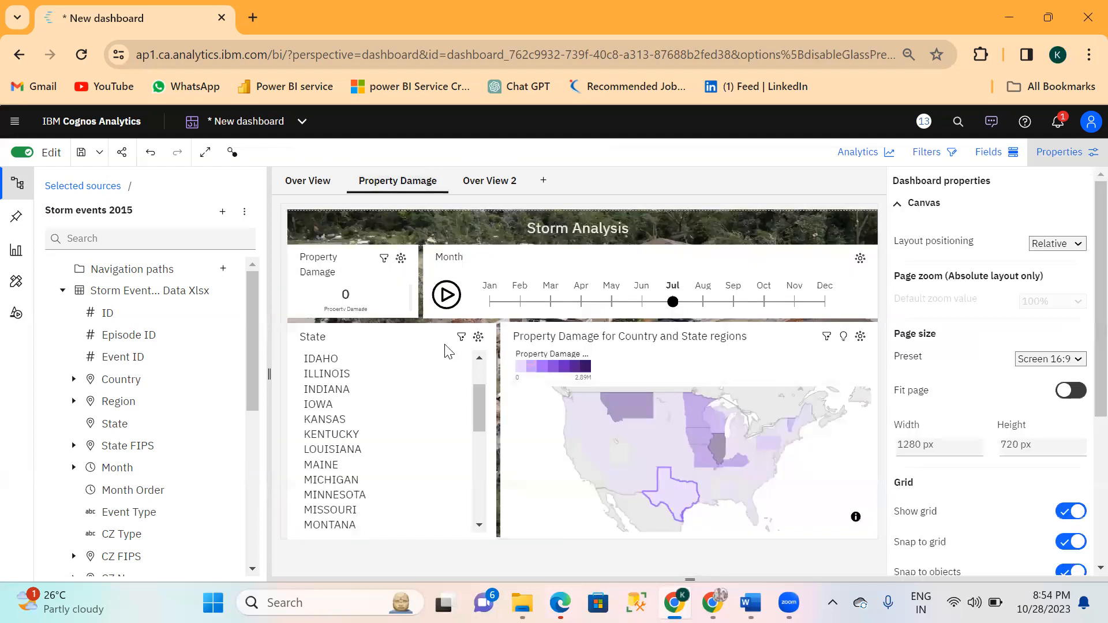
left_click(393, 294)
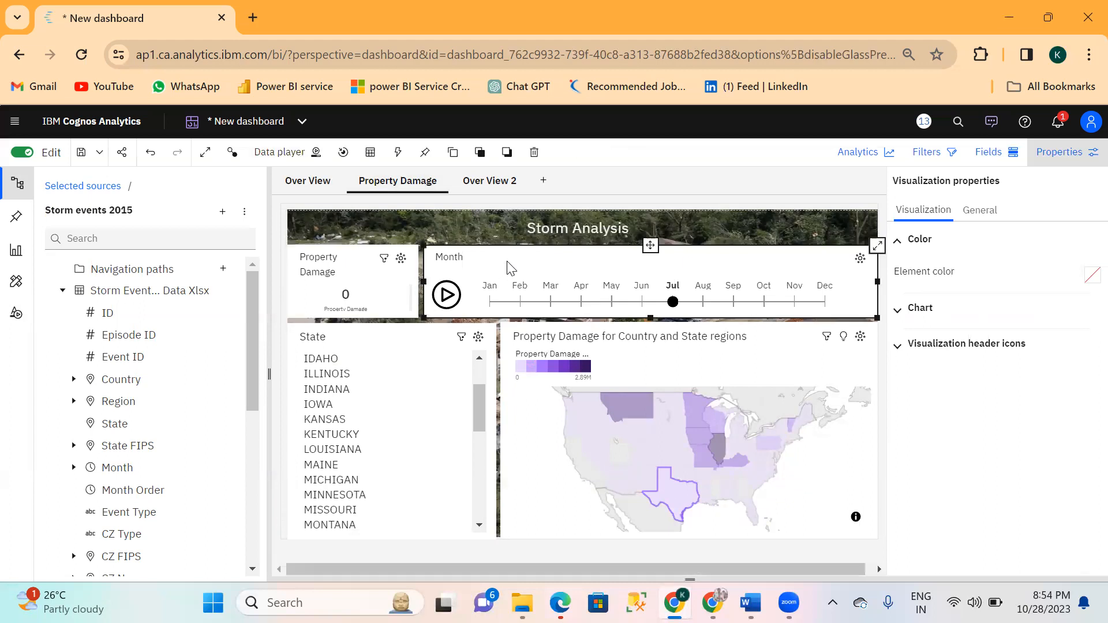
left_click(404, 375)
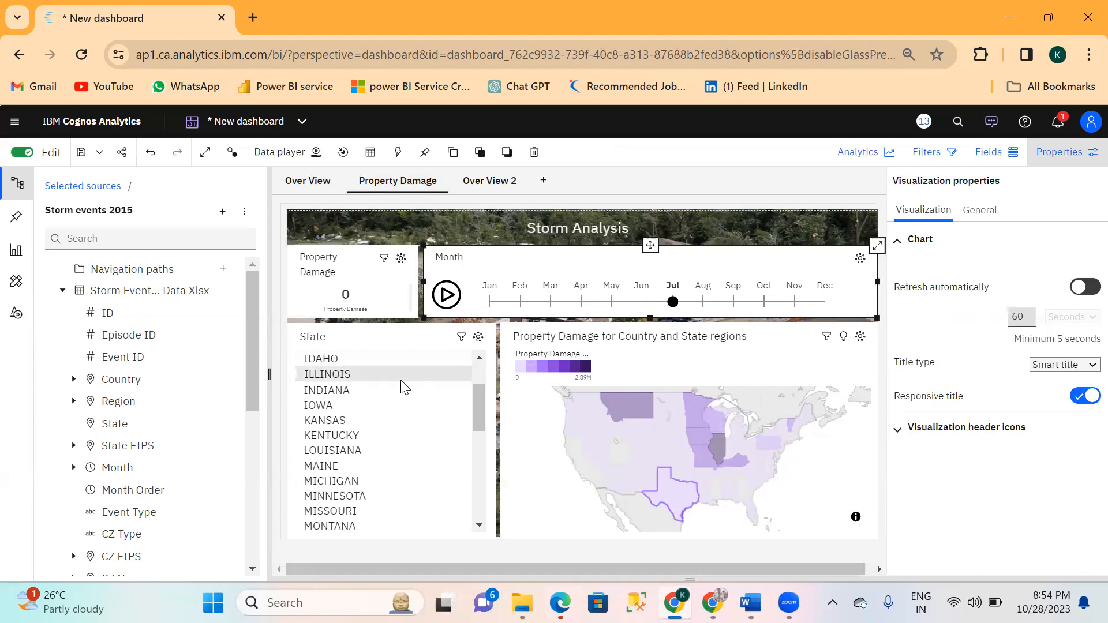
left_click(635, 354)
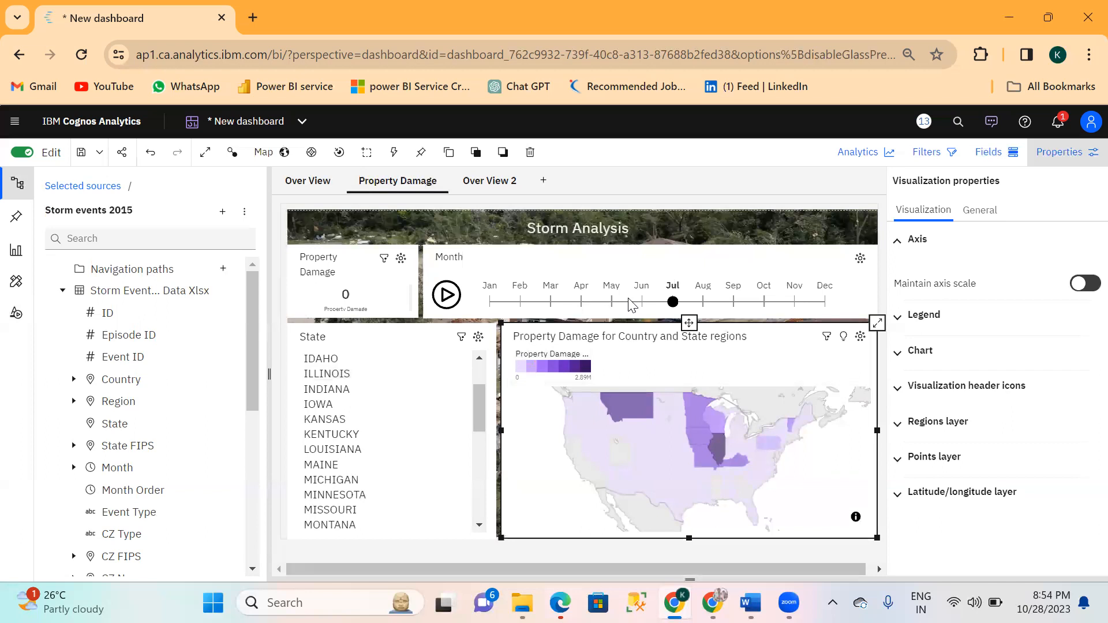
left_click(659, 234)
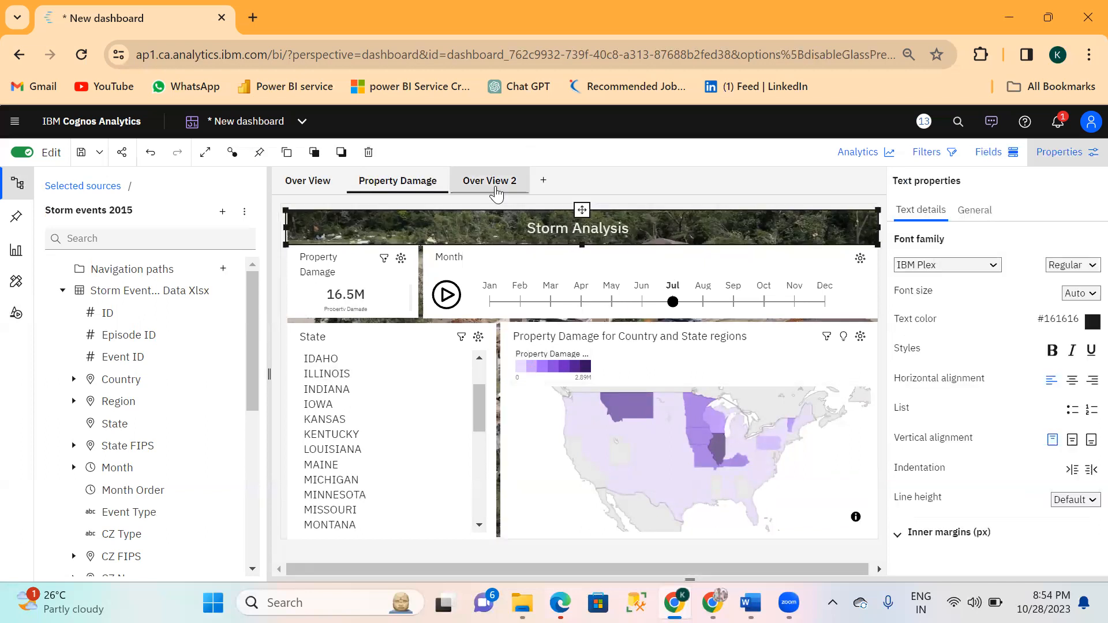
Add a new dashboard page using the blank single-area template.
left_click(543, 186)
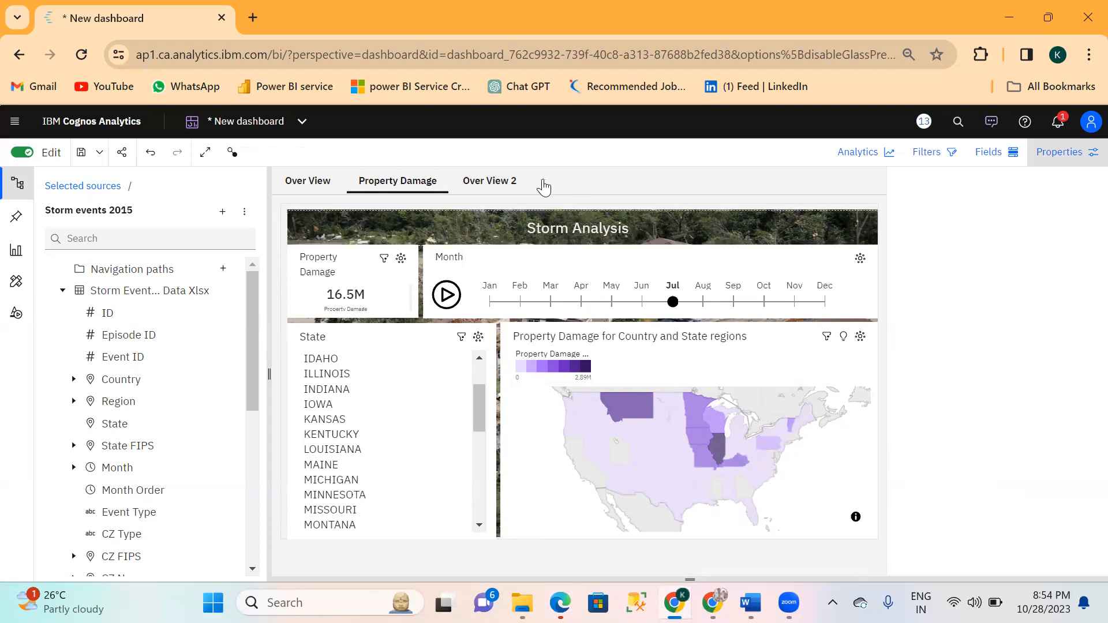
left_click(544, 184)
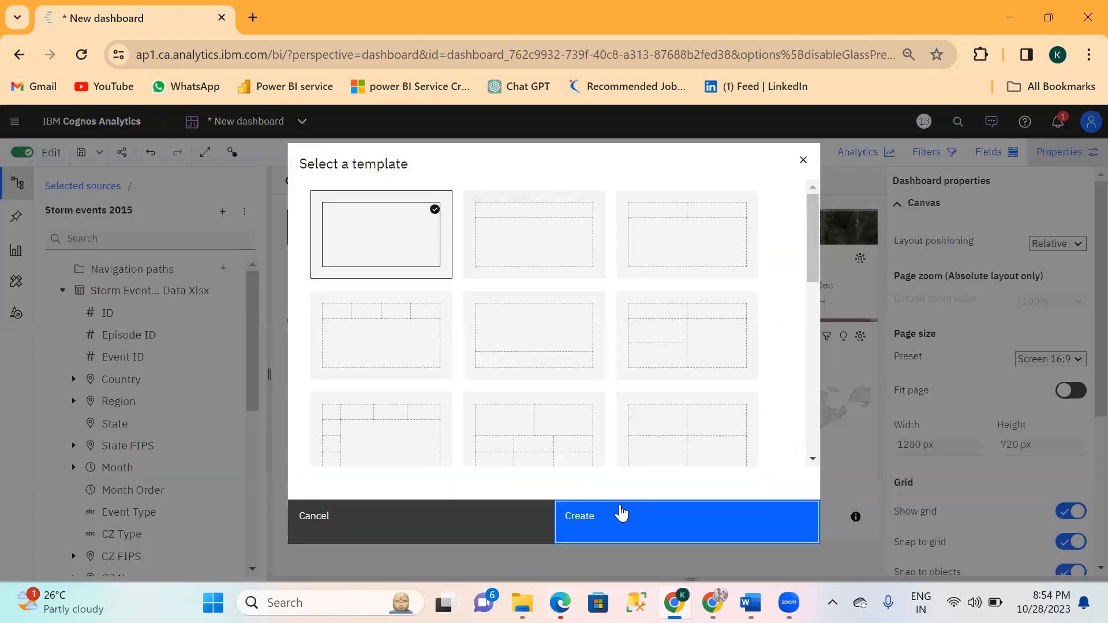
left_click(616, 508)
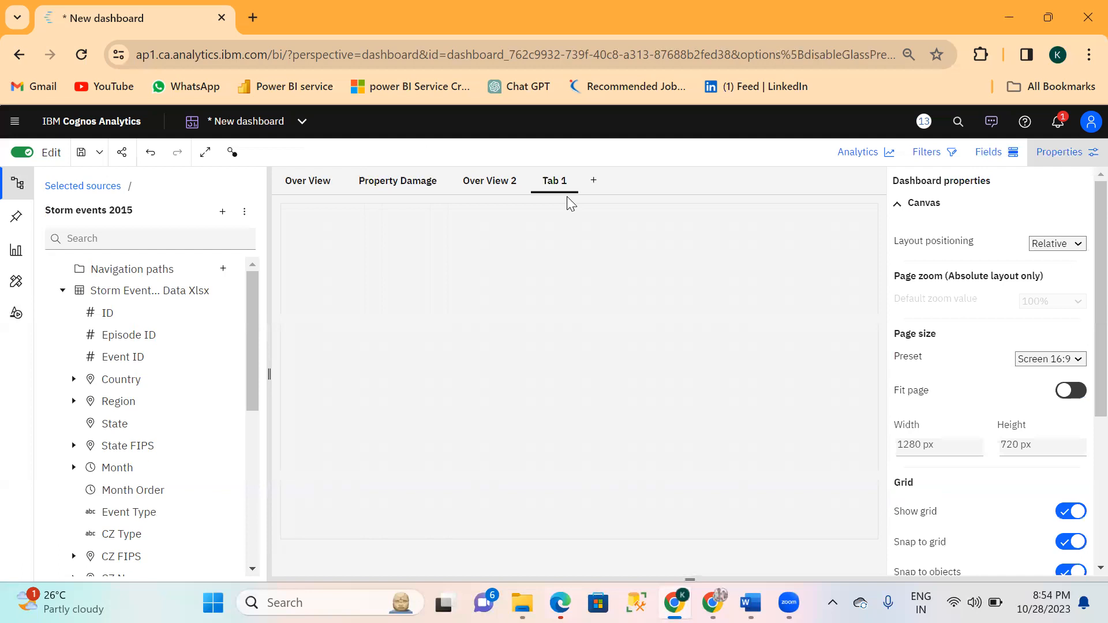
Rename the new dashboard page as Property Damage 2.
left_click(554, 181)
double_click(557, 181)
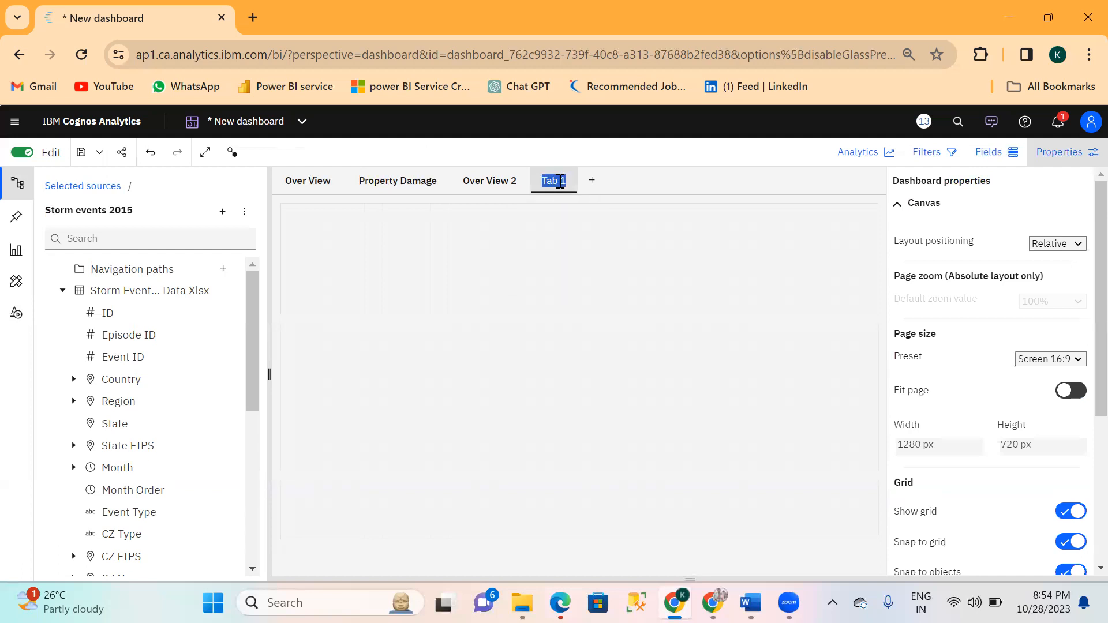
key("BackSpace")
type("Propery")
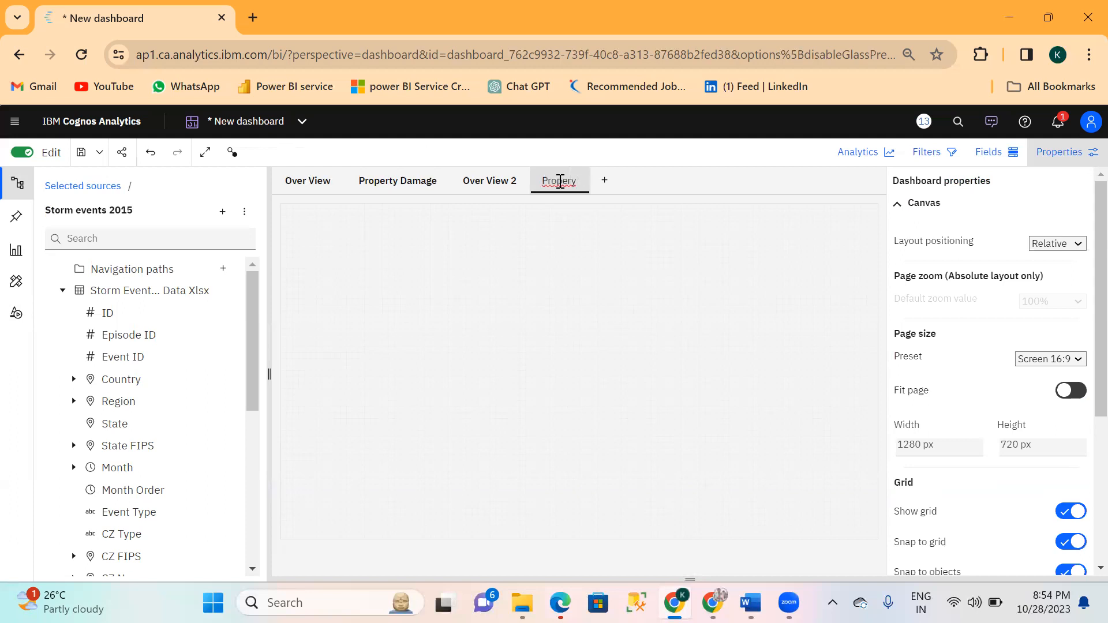
key("Return")
key("BackSpace")
key("BackSpace")
type("tyda")
key("BackSpace")
key("BackSpace")
type("Damage 2")
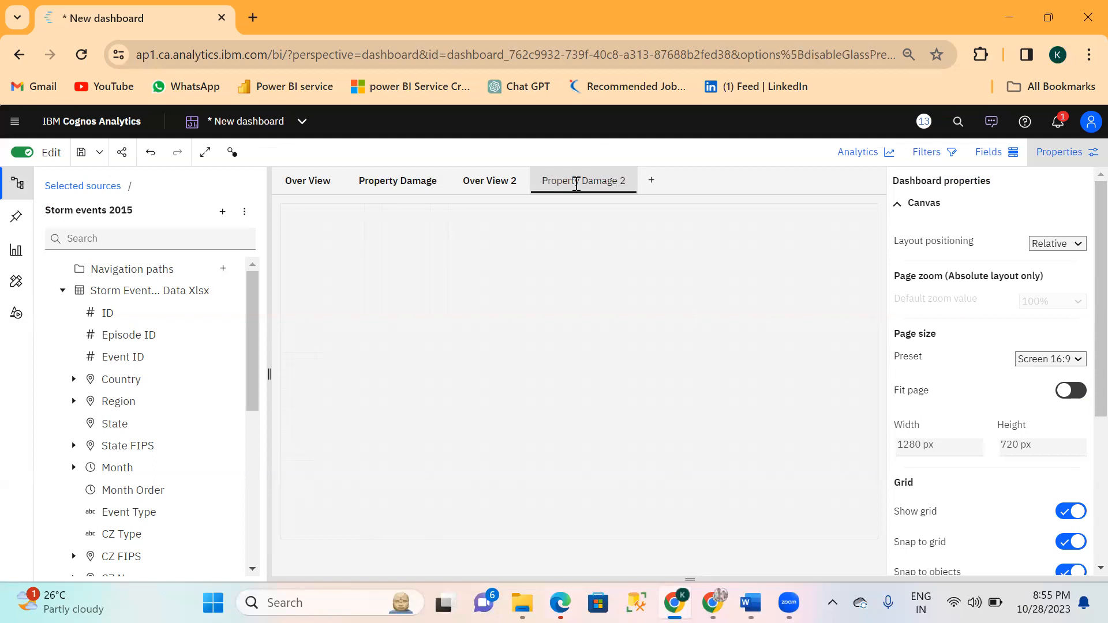
key("Return")
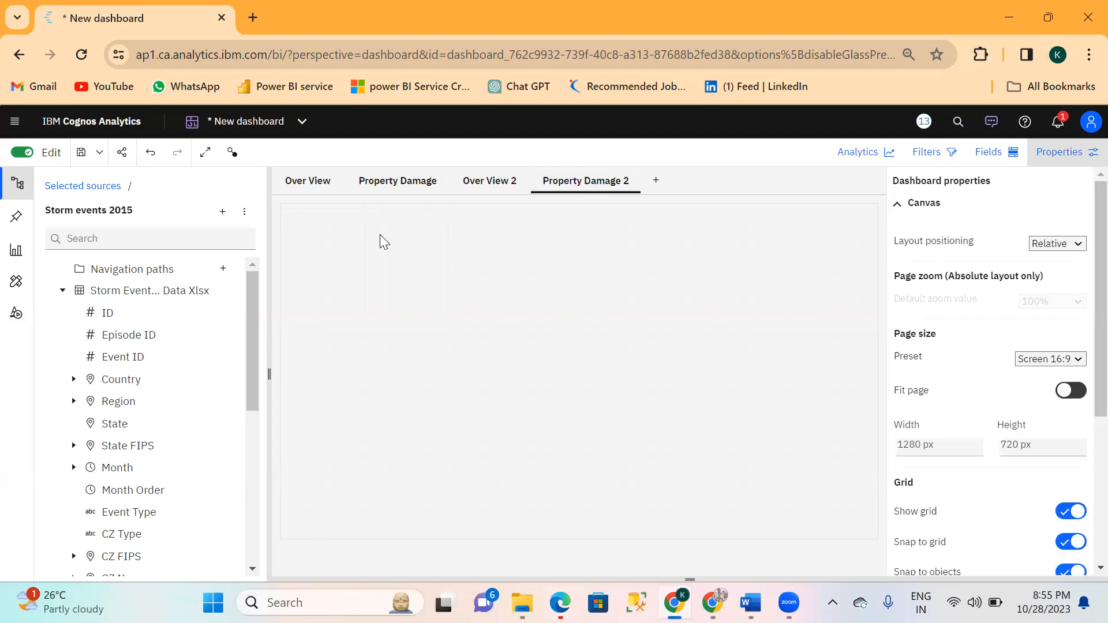
Add a Summary visualization to the Property Damage 2 page, reduce its height and place it lower to leave room above.
left_click(18, 259)
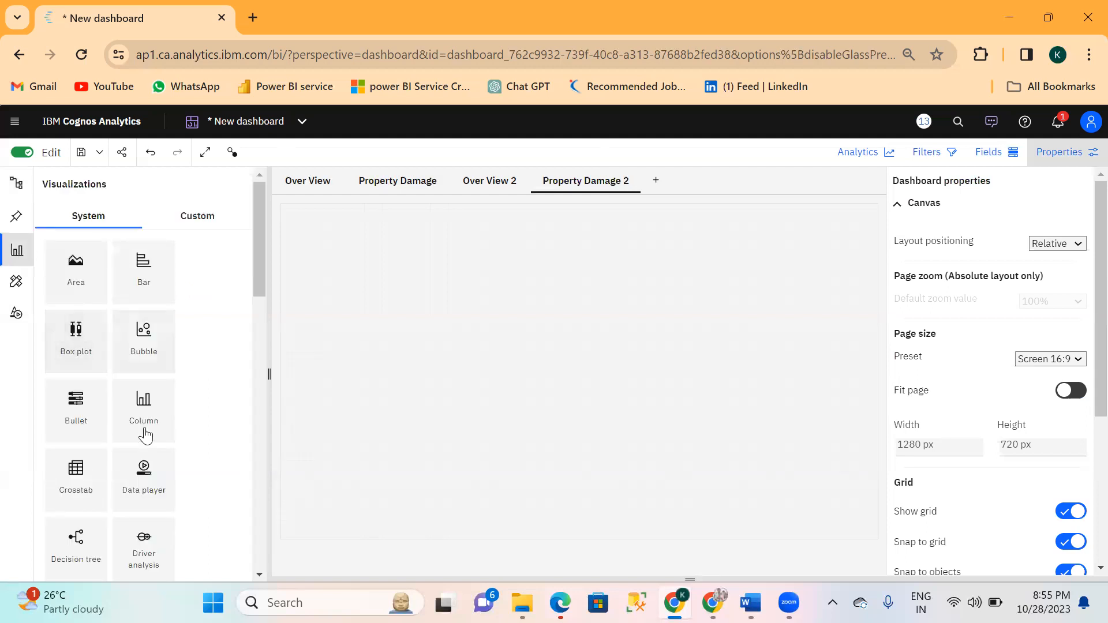
scroll(158, 512, "down", 3)
scroll(158, 511, "down", 8)
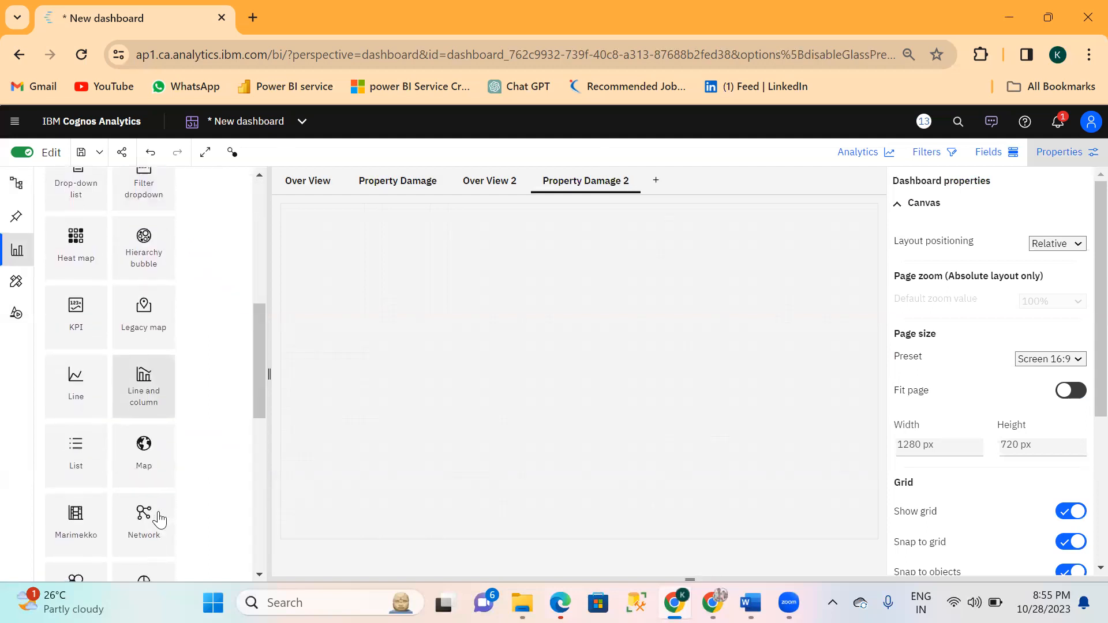
scroll(161, 518, "down", 5)
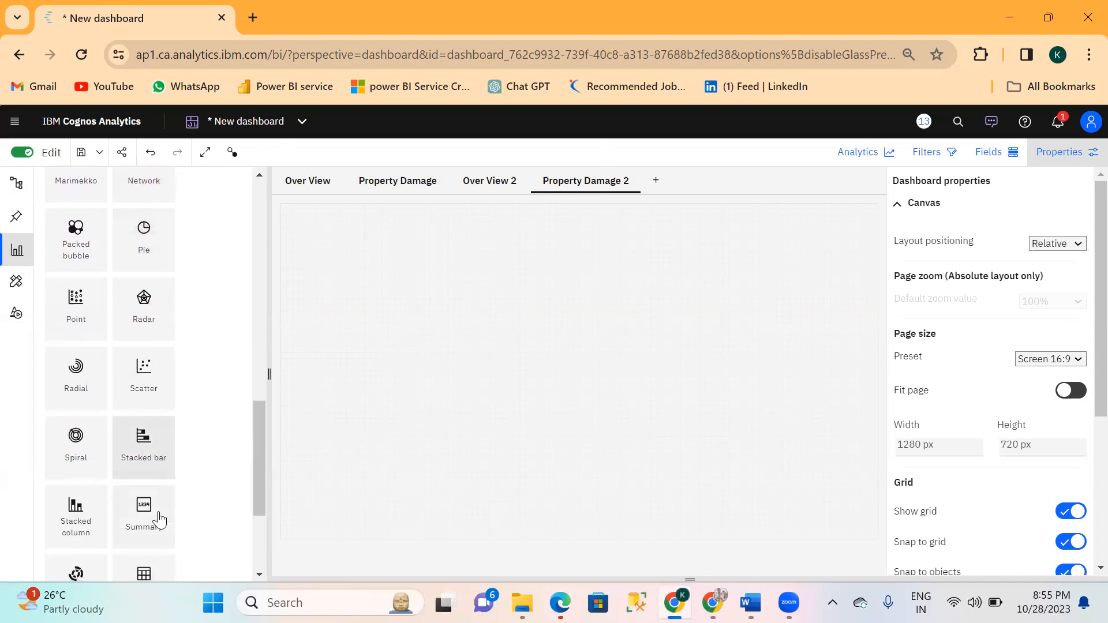
left_click_drag(150, 442, 291, 211)
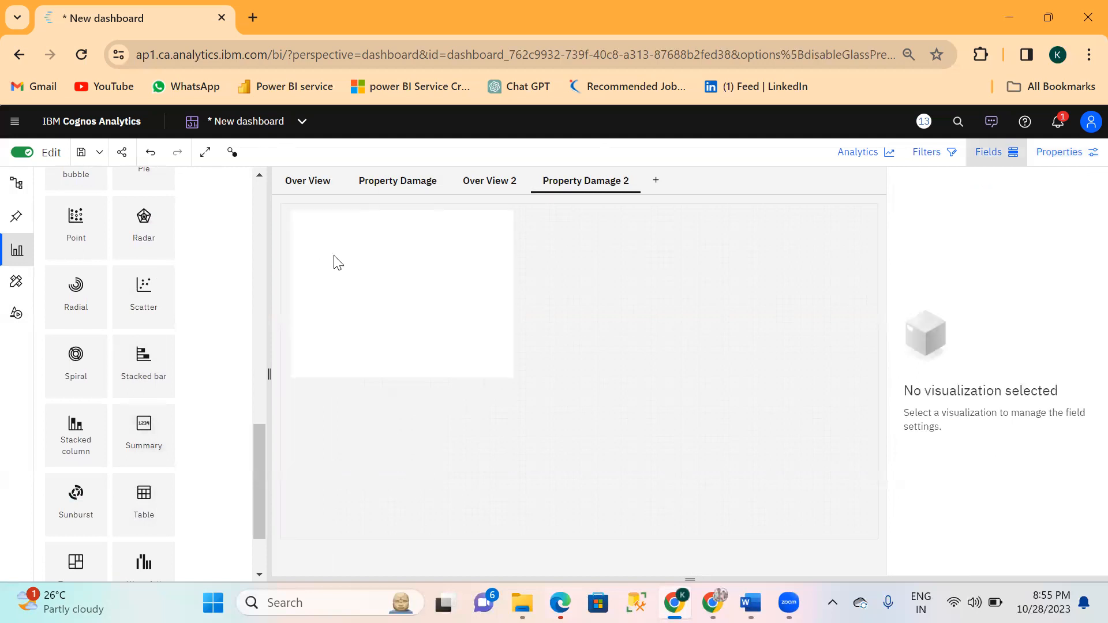
left_click_drag(403, 295, 361, 297)
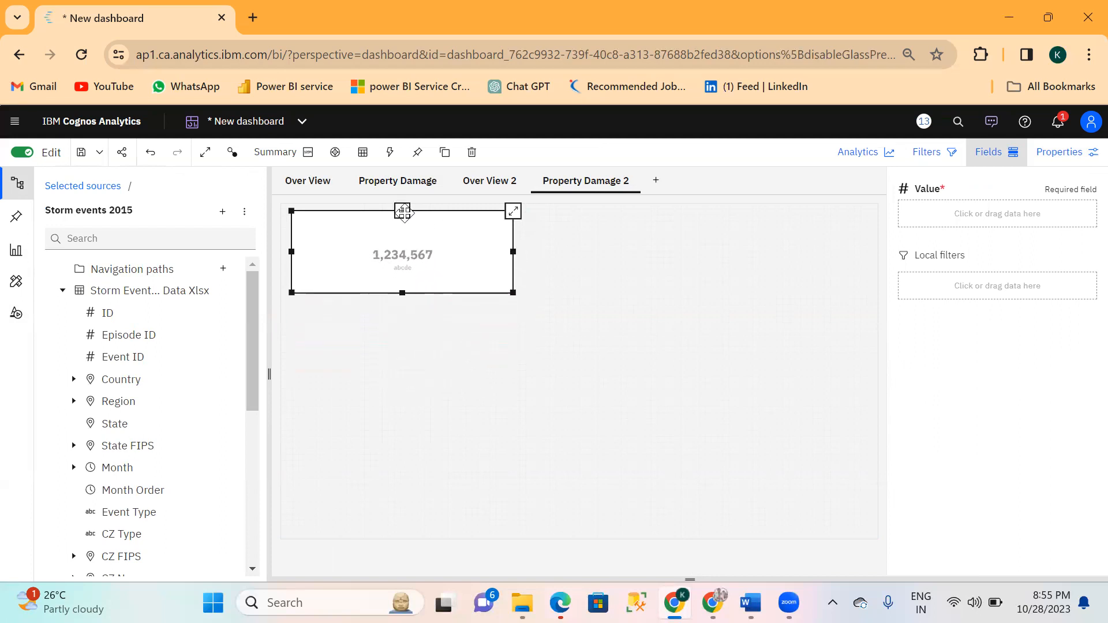
left_click_drag(412, 270, 420, 328)
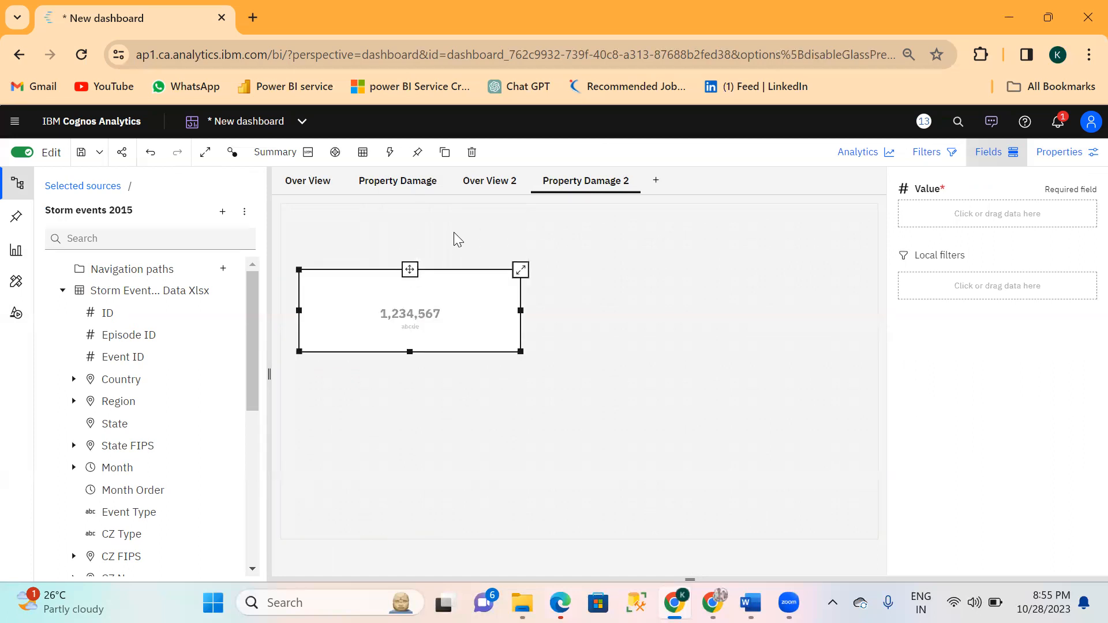
Add a text widget above the summary card, stretched across the full page width and made taller.
left_click(18, 317)
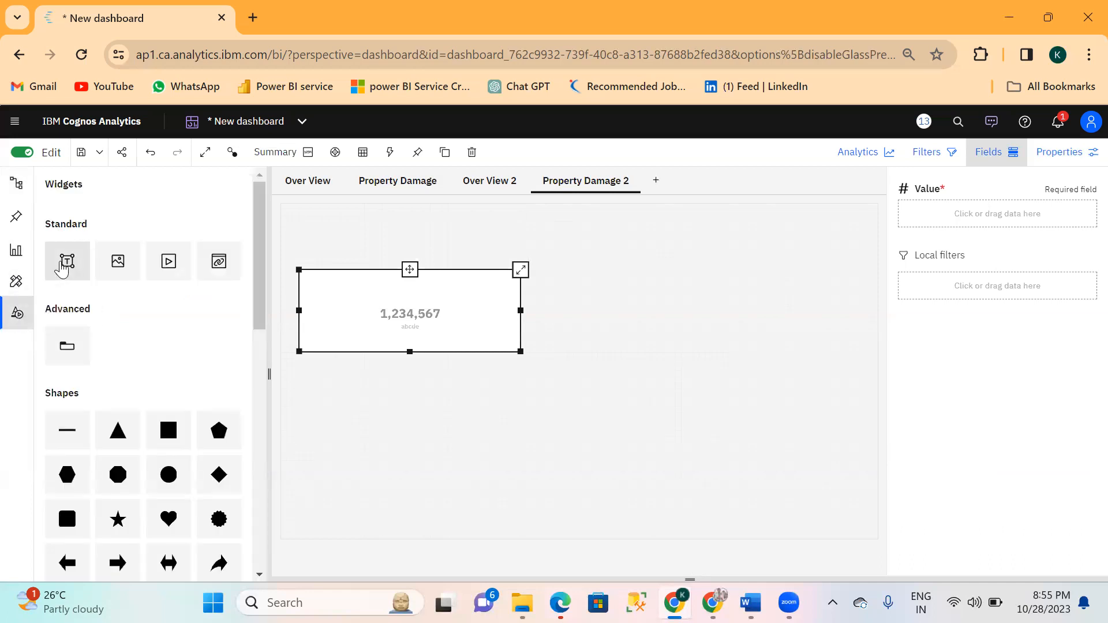
left_click_drag(63, 269, 286, 231)
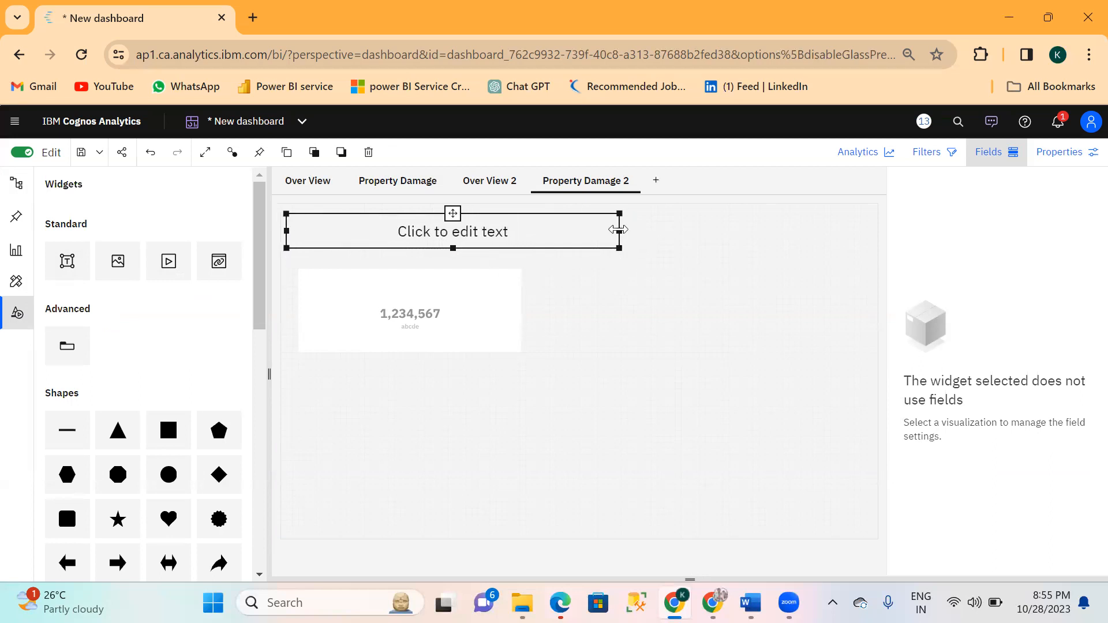
left_click_drag(620, 231, 878, 230)
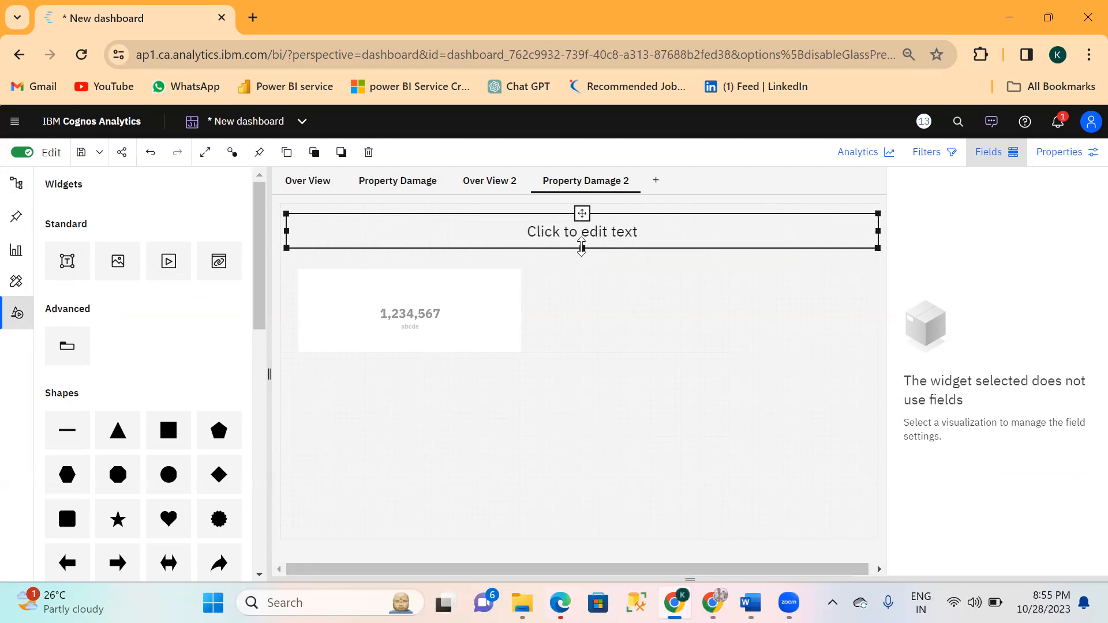
left_click_drag(583, 248, 582, 269)
left_click_drag(582, 213, 579, 205)
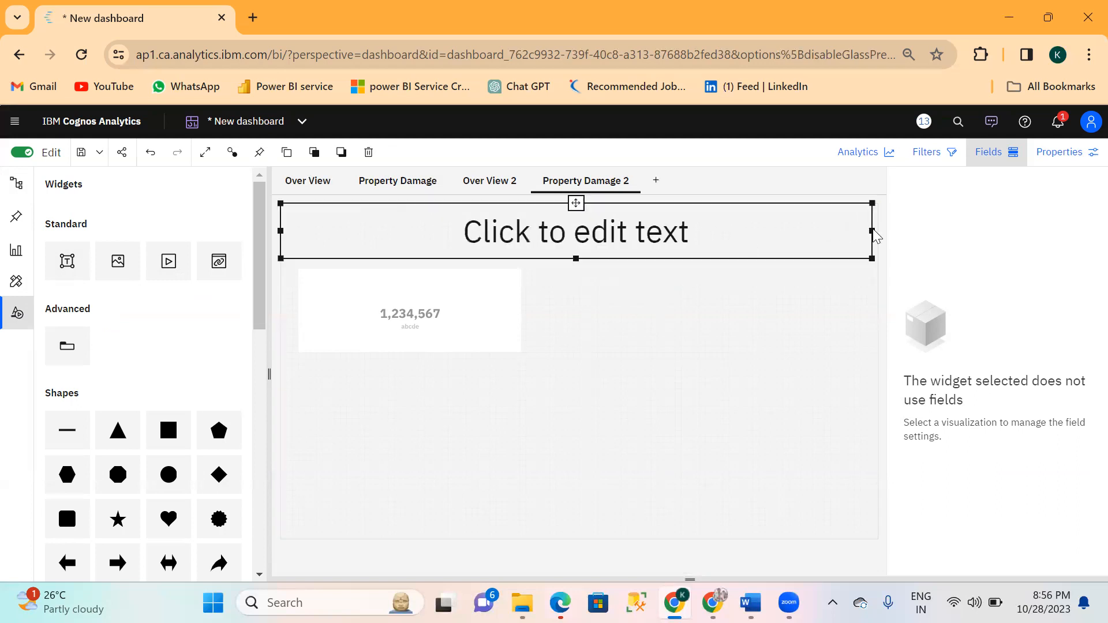
left_click_drag(875, 231, 878, 231)
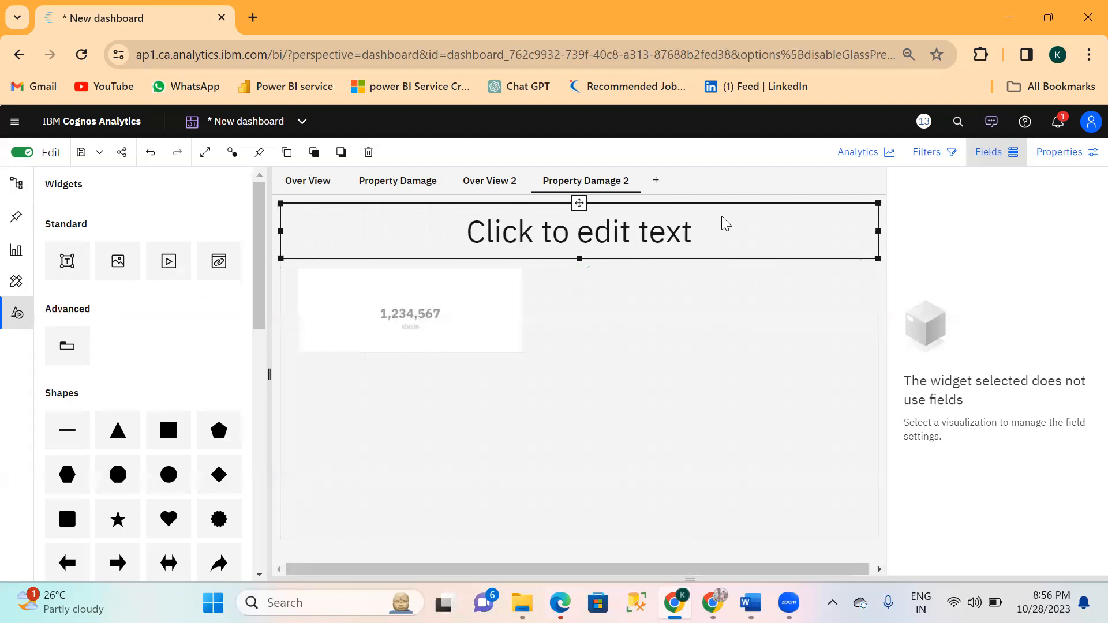
Enter "Storm Event Analysis" as the page title and shift it towards the middle of the text box.
left_click(585, 233)
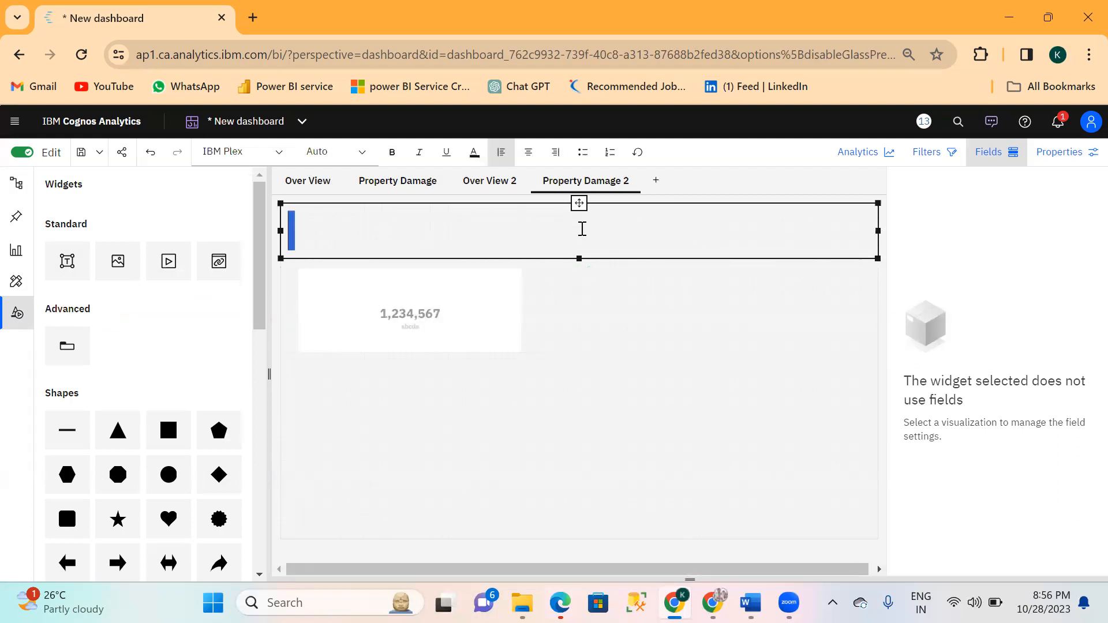
type("Storm ")
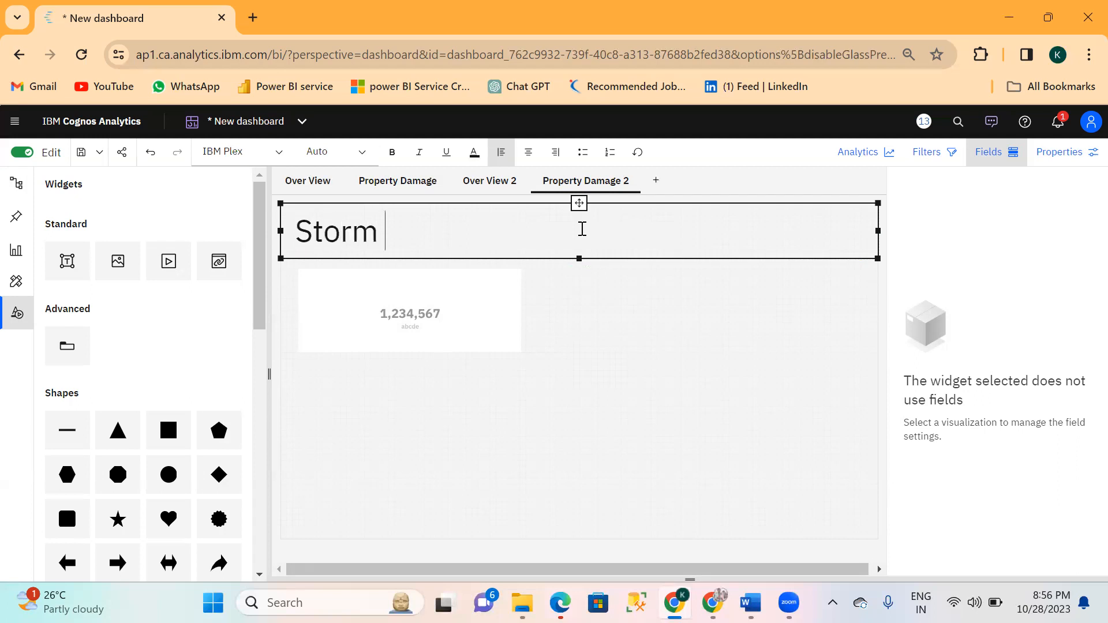
type("Event ")
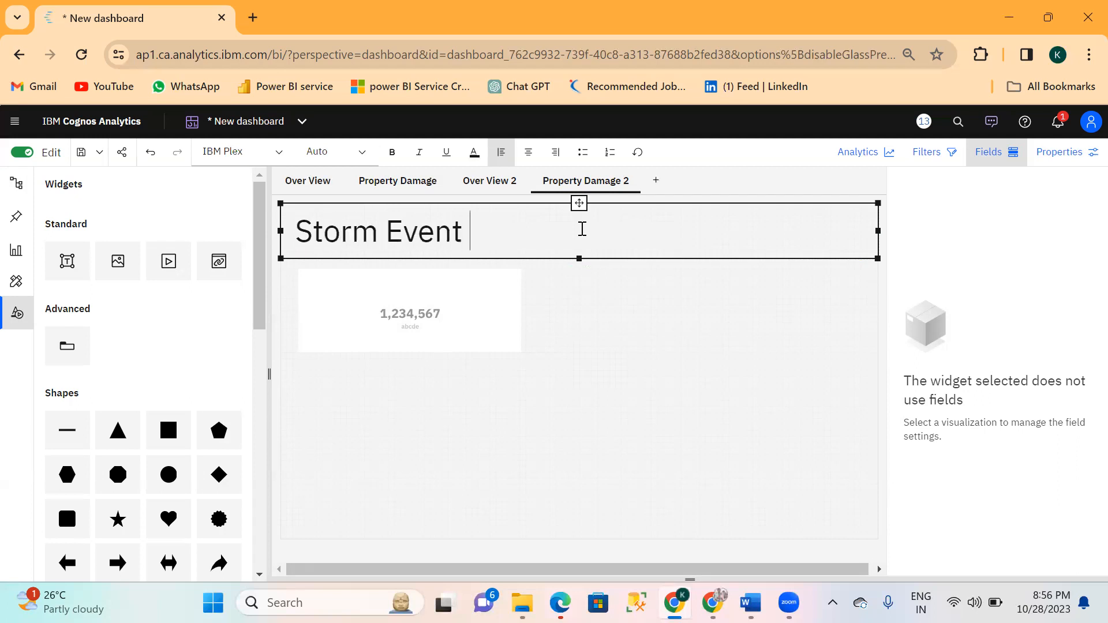
type("Analysi")
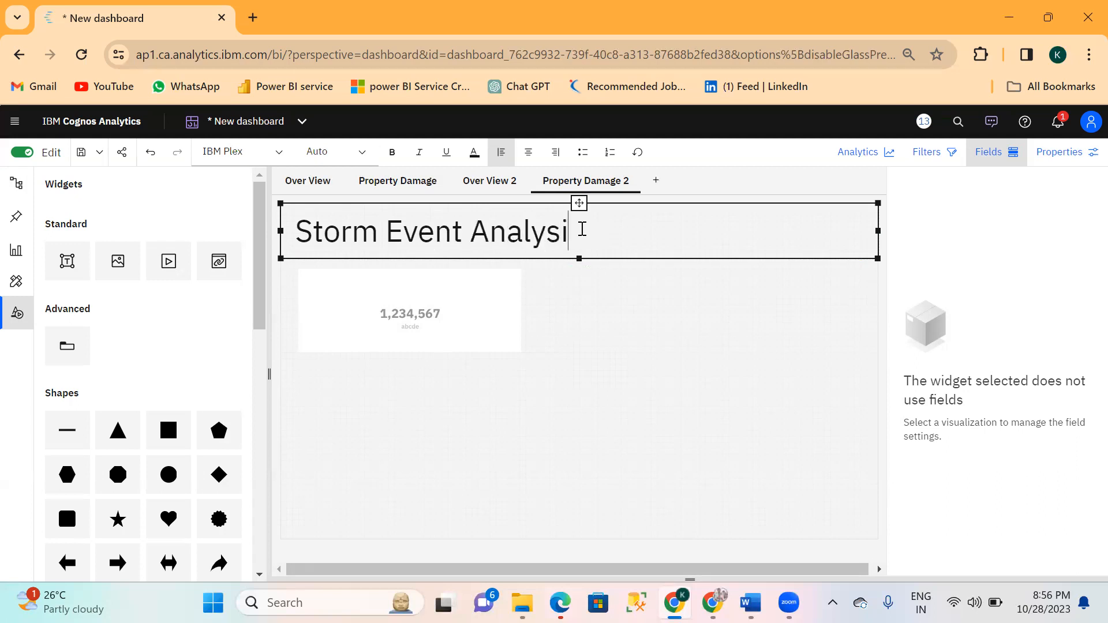
type("z")
type("s")
left_click(298, 229)
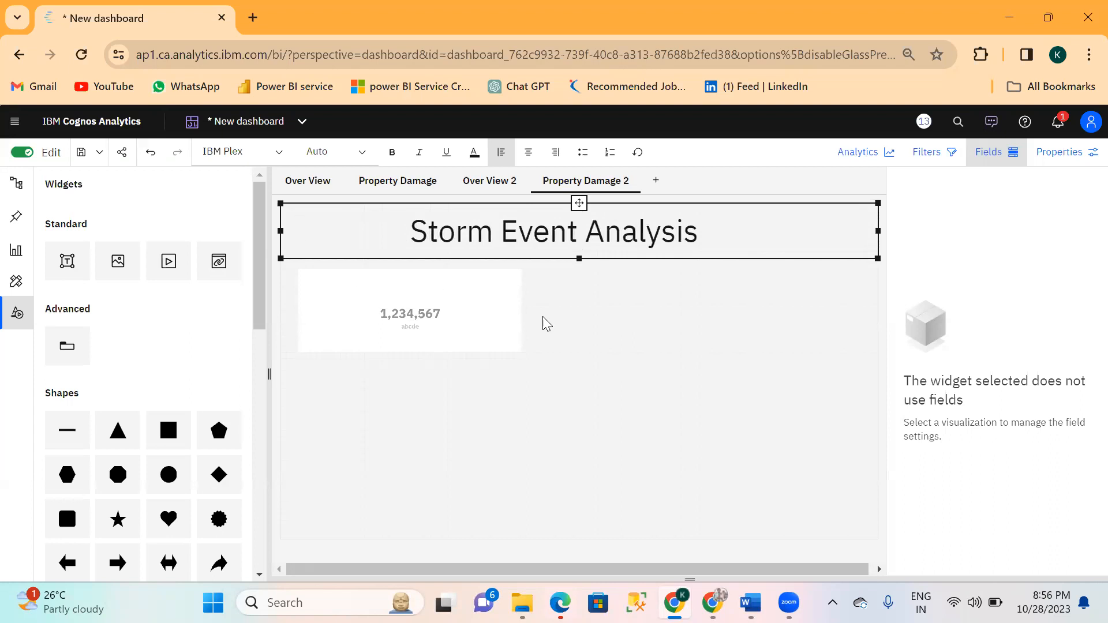
left_click(626, 335)
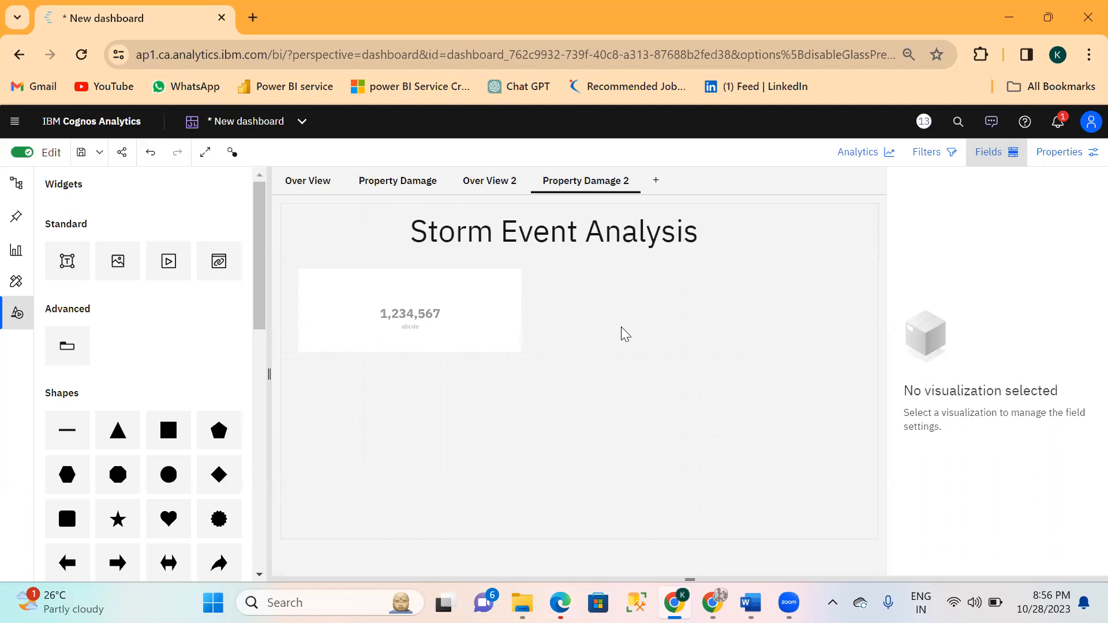
left_click(711, 237)
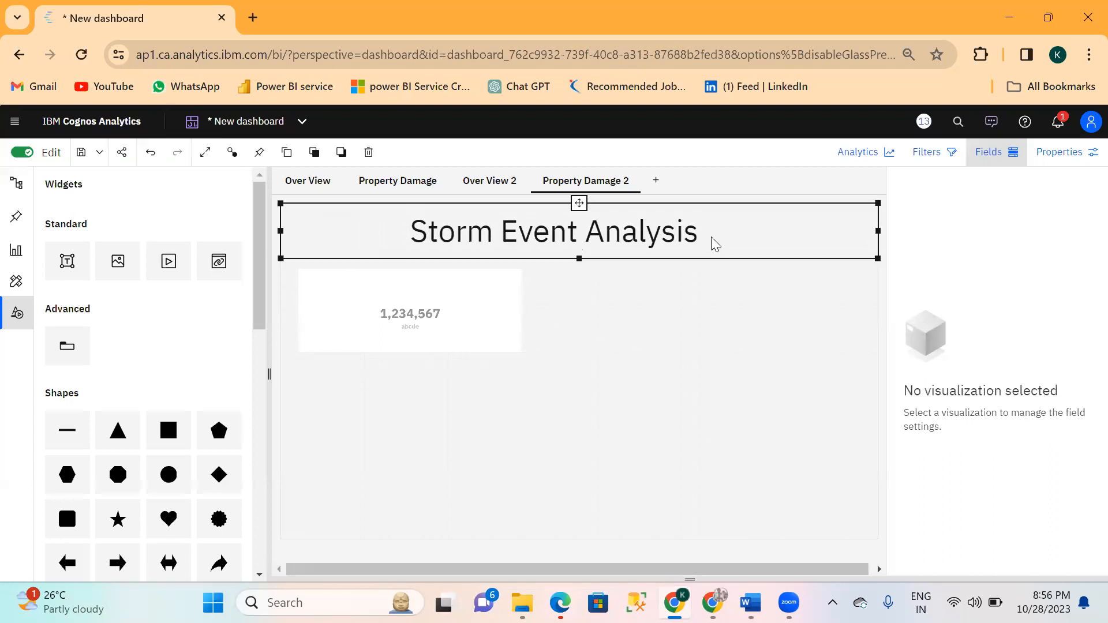
Assign the Property Damage field as the summary card's value.
left_click(486, 315)
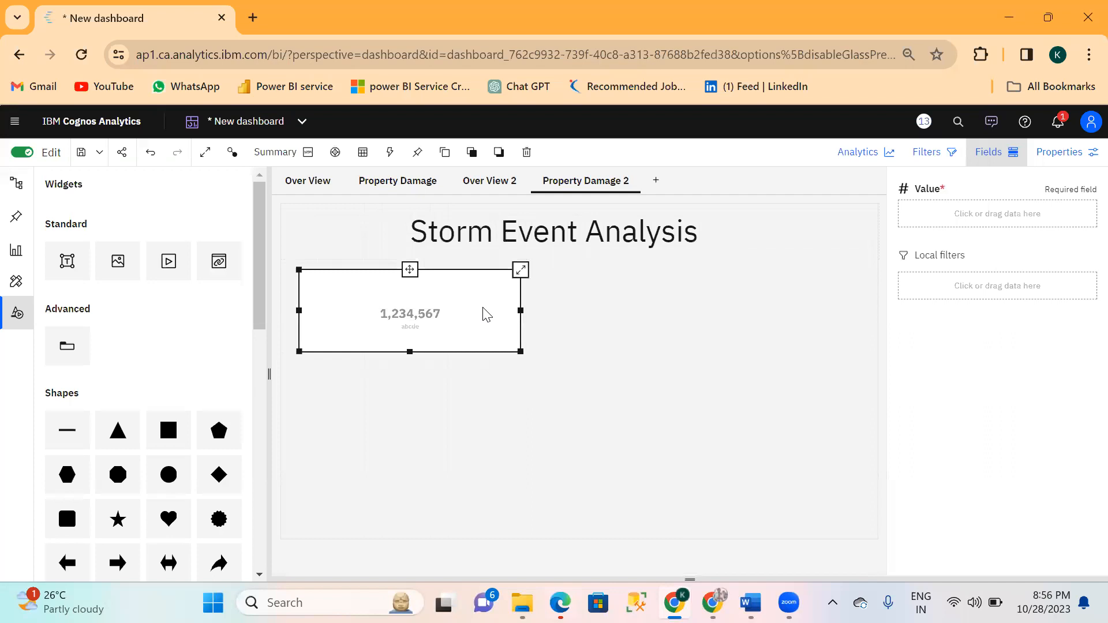
left_click(945, 210)
type("Pro")
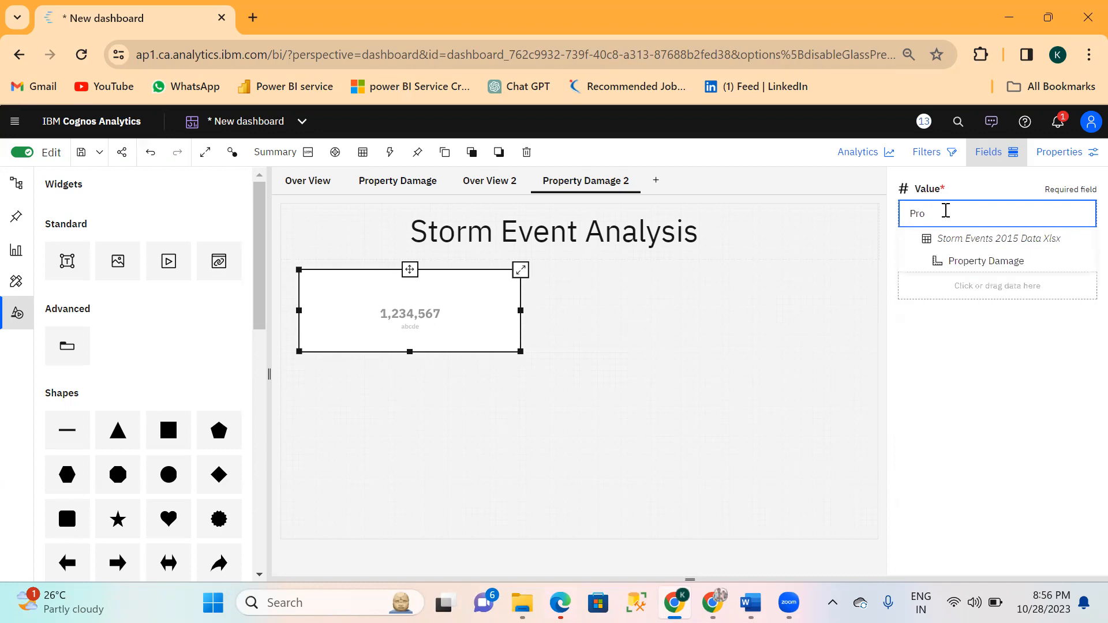
left_click(970, 261)
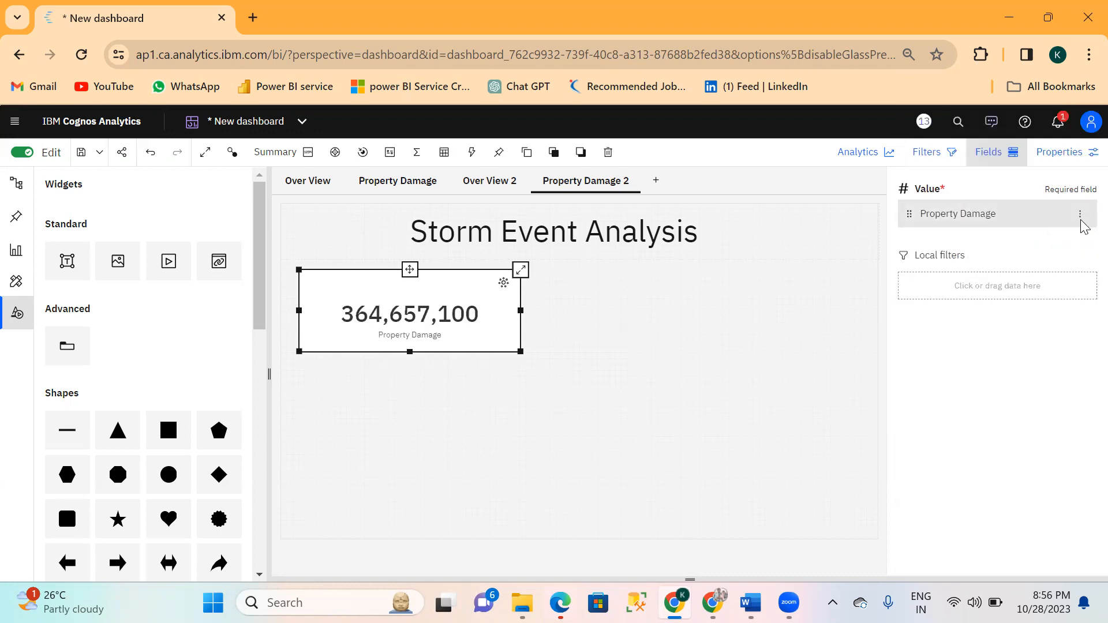
Format the card's Property Damage value as an abbreviated Number.
left_click(1080, 218)
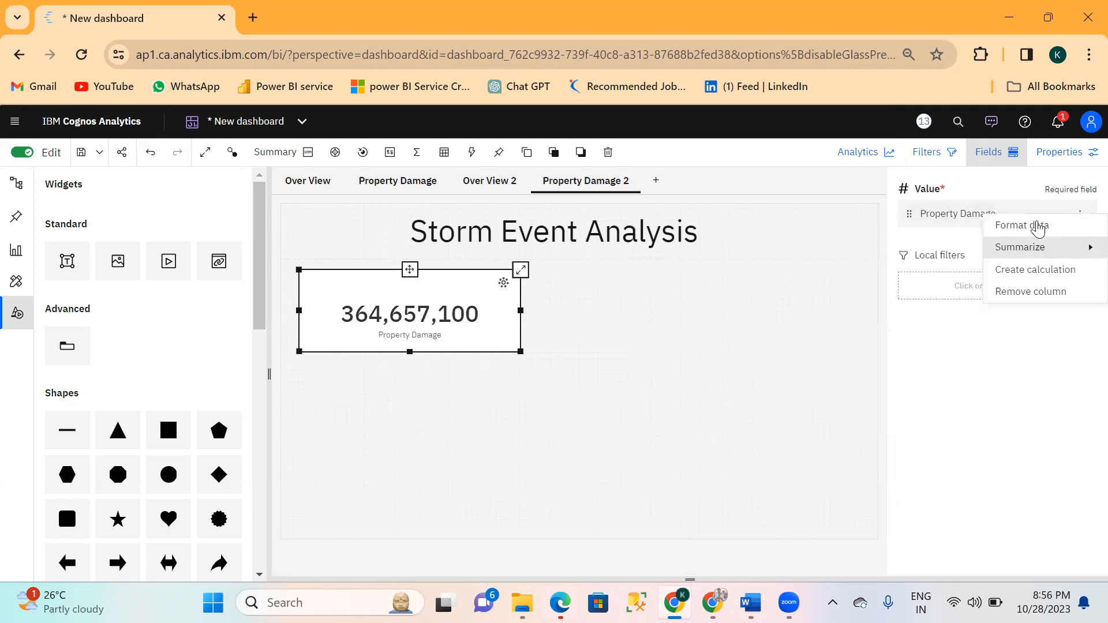
left_click(1010, 226)
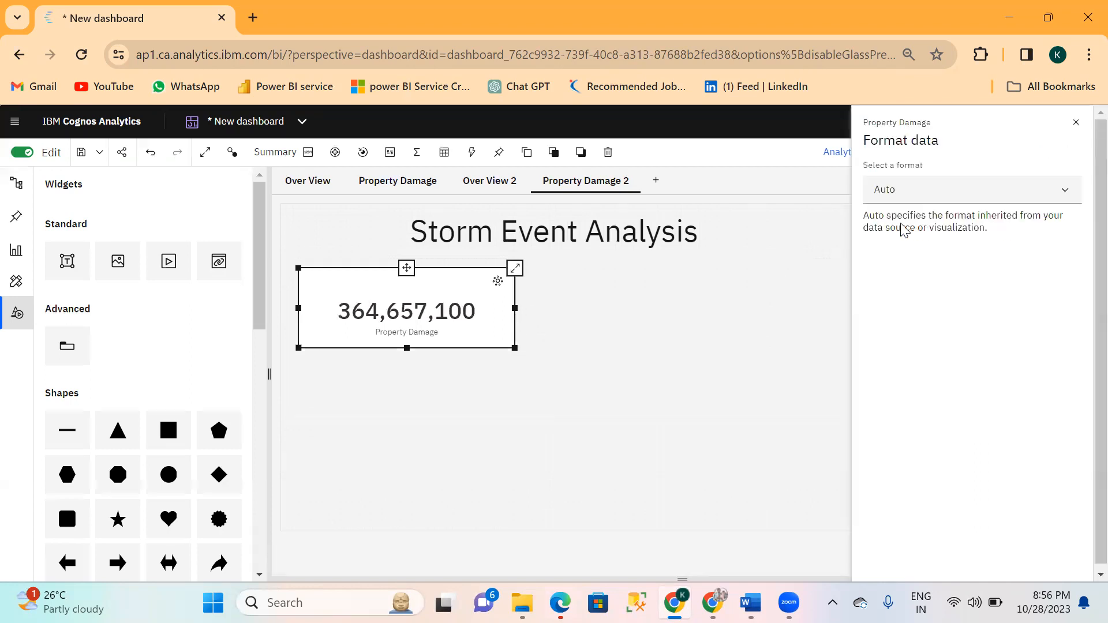
left_click(918, 195)
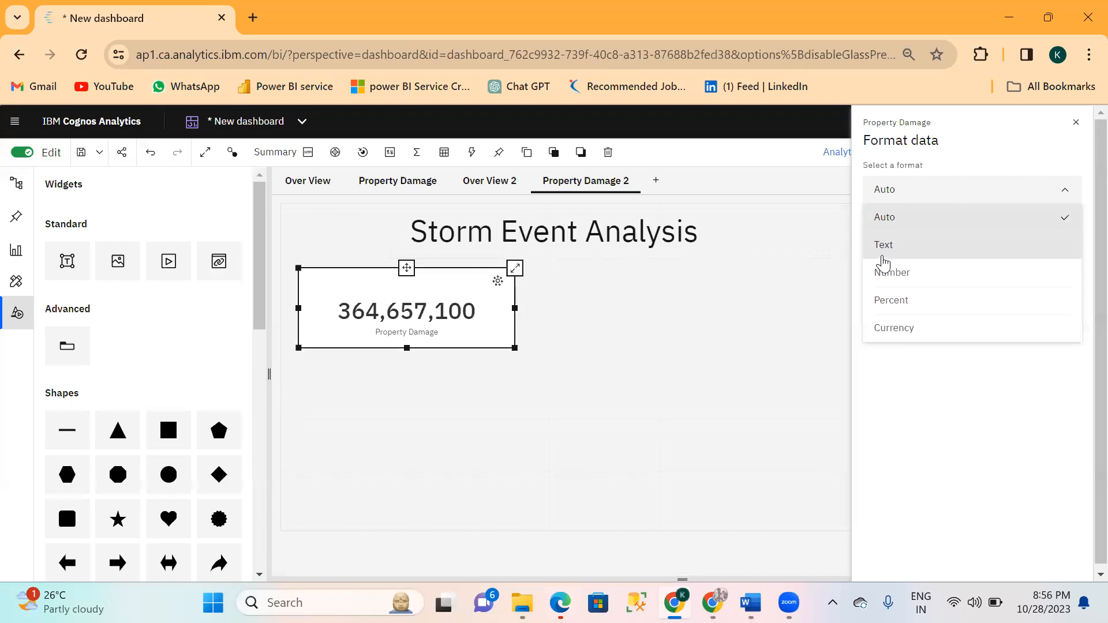
left_click(892, 273)
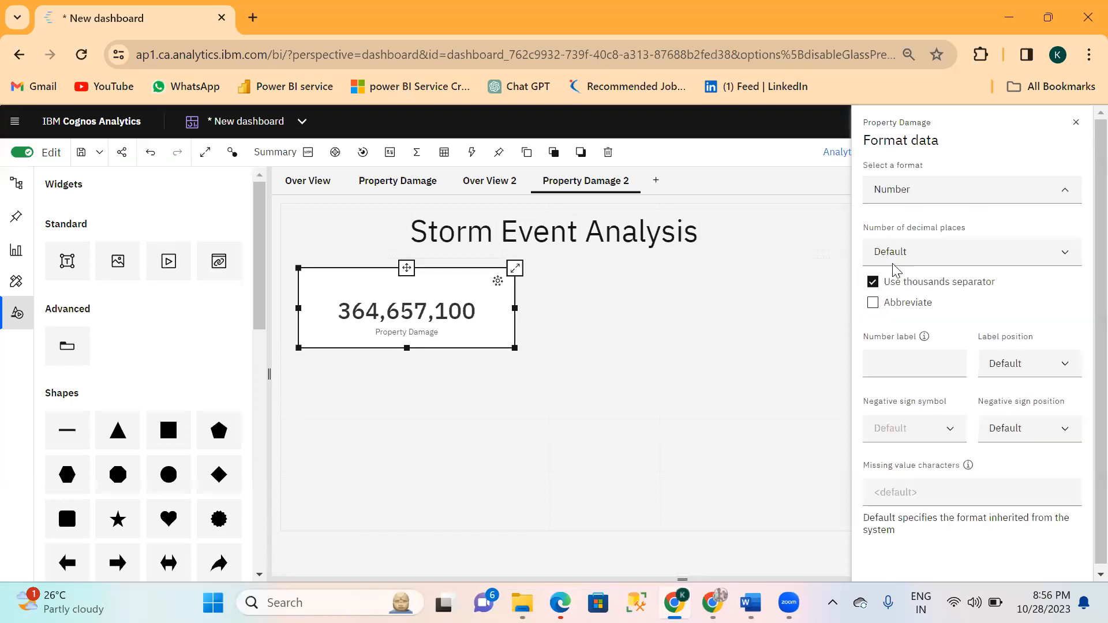
left_click(873, 303)
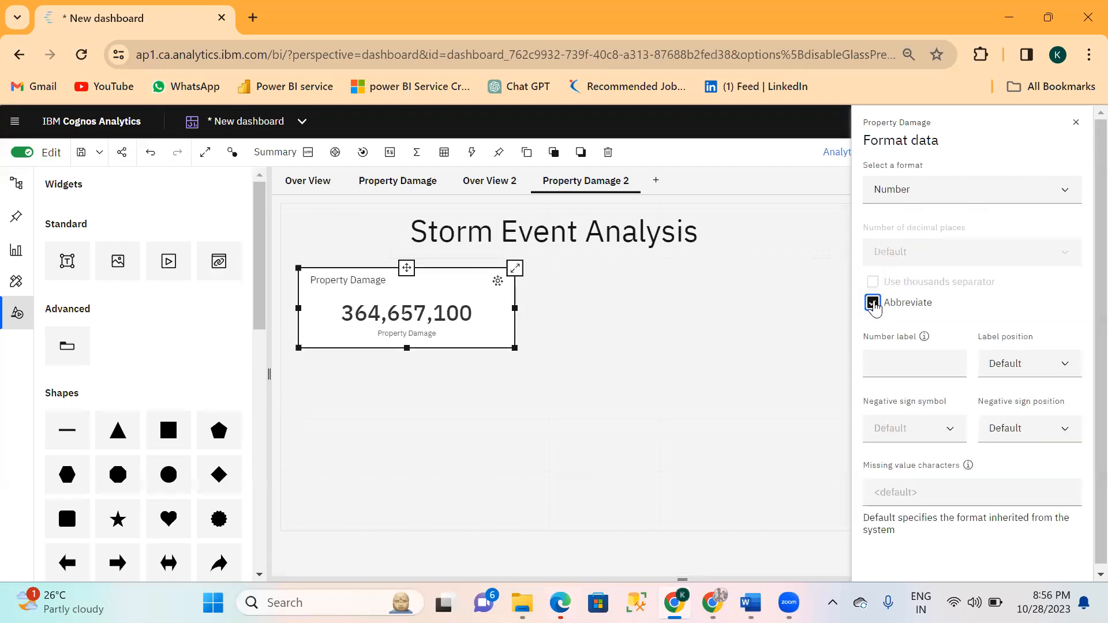
left_click(806, 260)
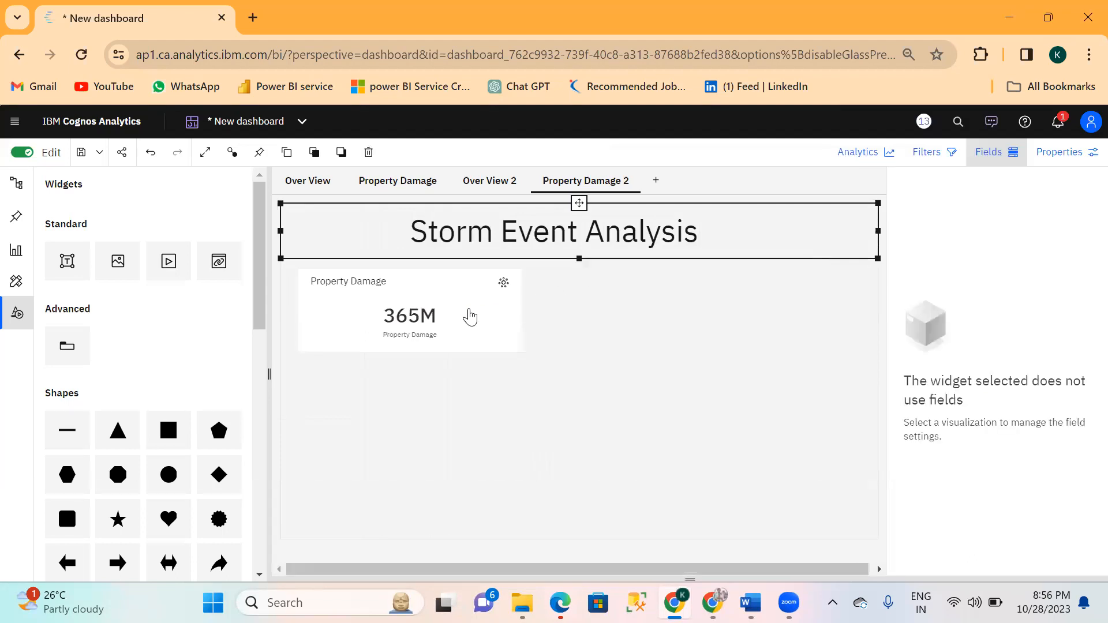
Move the Property Damage card to the page's left edge just under the title and make it narrower.
left_click(432, 301)
mouse_move(409, 270)
left_mouse_down()
mouse_move(393, 275)
mouse_move(392, 264)
left_mouse_up()
left_click_drag(502, 305, 430, 322)
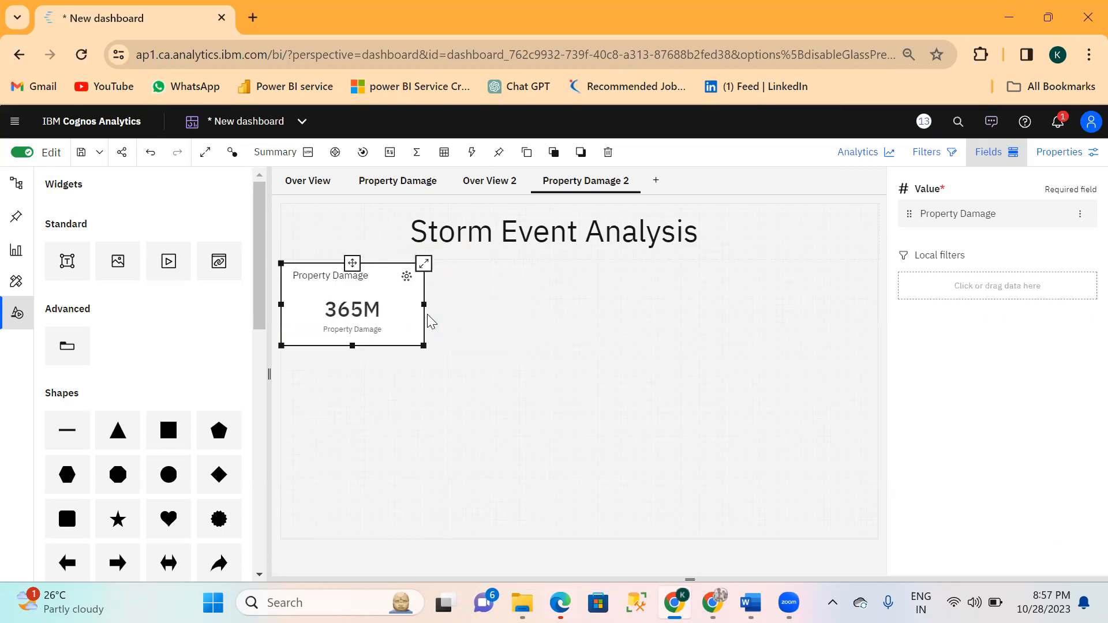
left_click(492, 327)
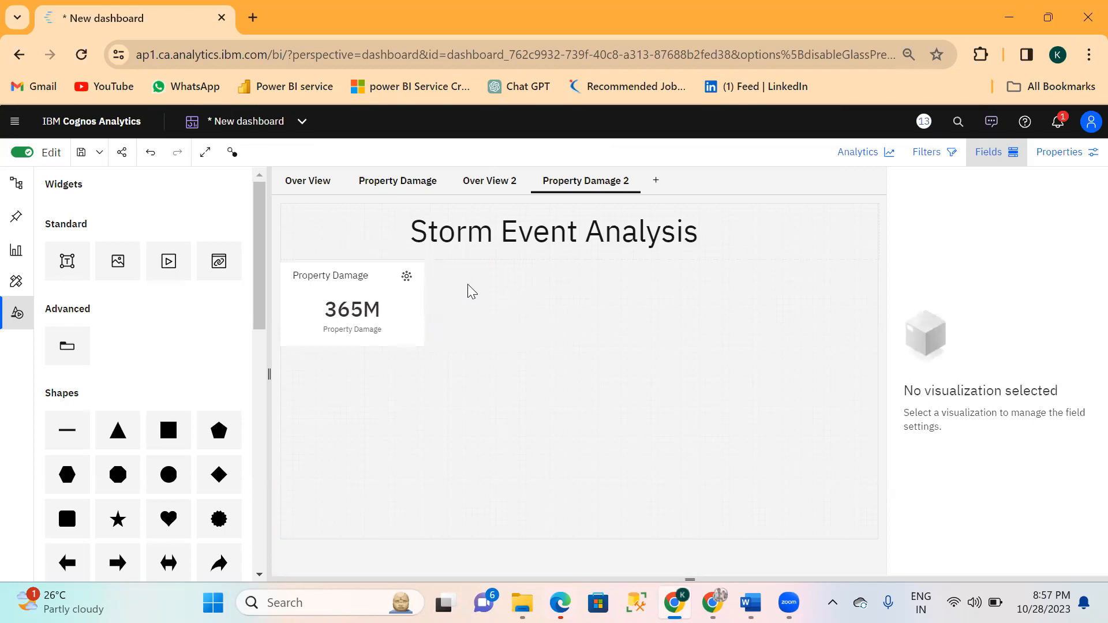
Check the Property Damage page's layout, then add a Data player beside the new page's card, matching its height and extending to the page's right edge.
left_click(428, 183)
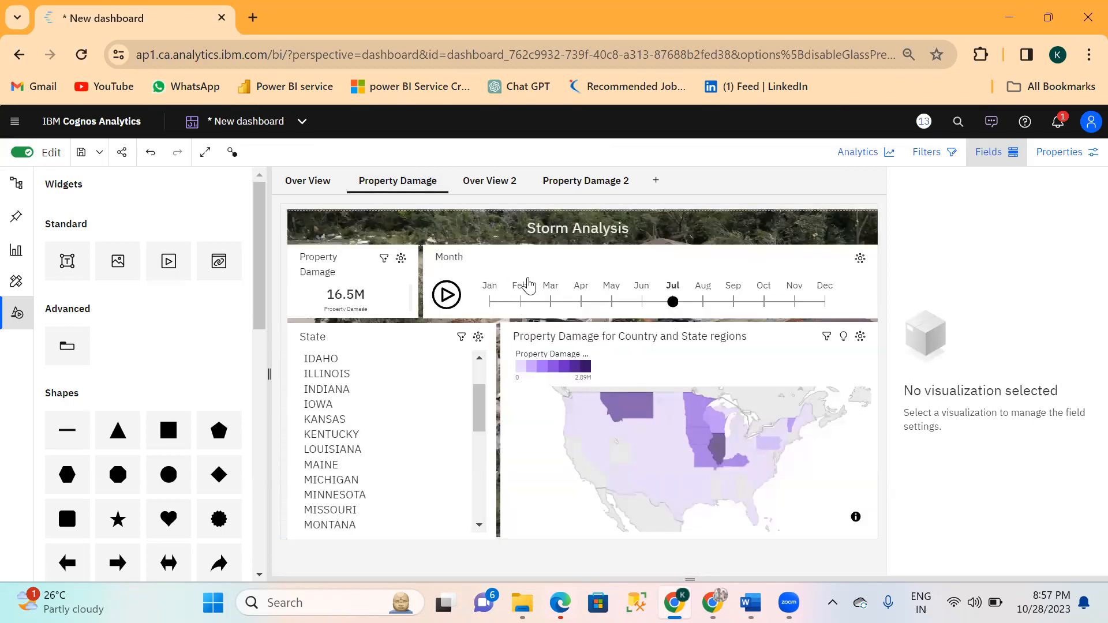
left_click(583, 196)
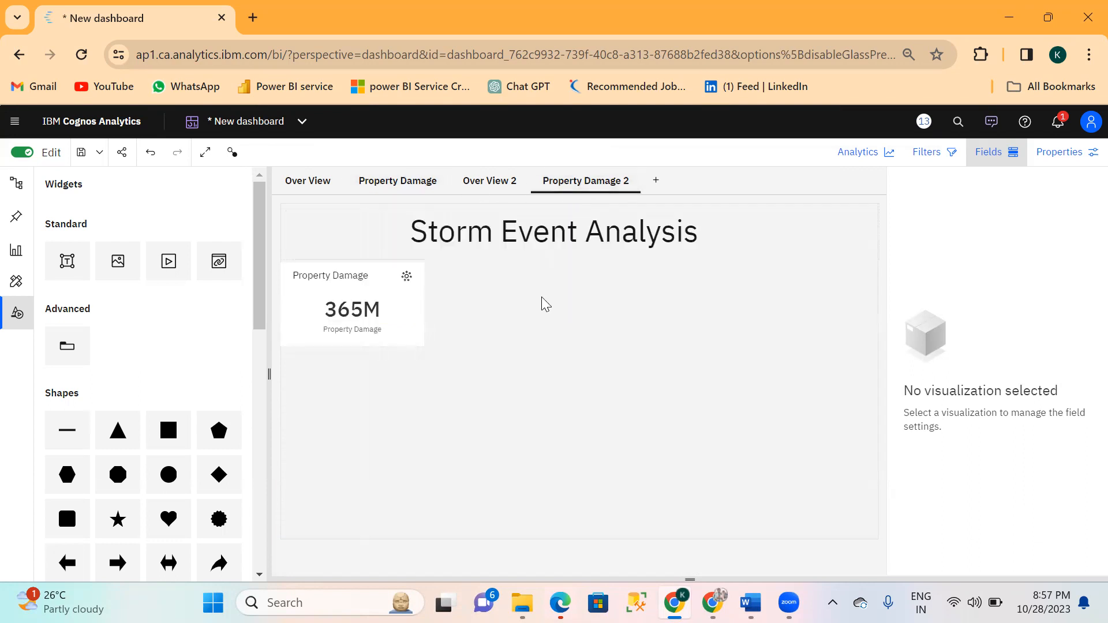
left_click(23, 252)
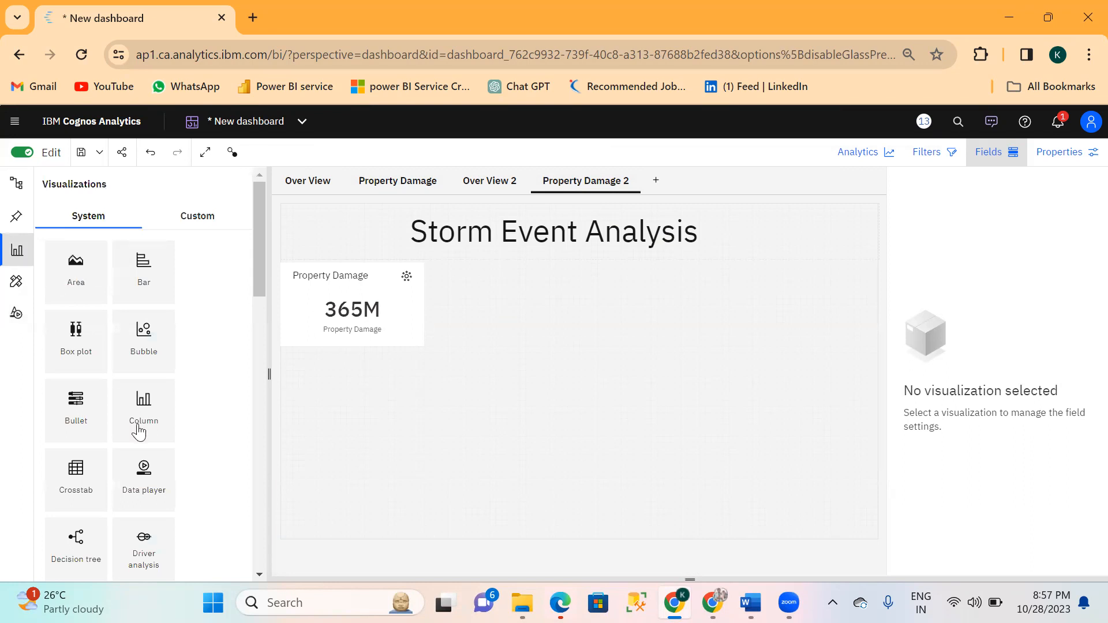
left_click_drag(152, 500, 439, 261)
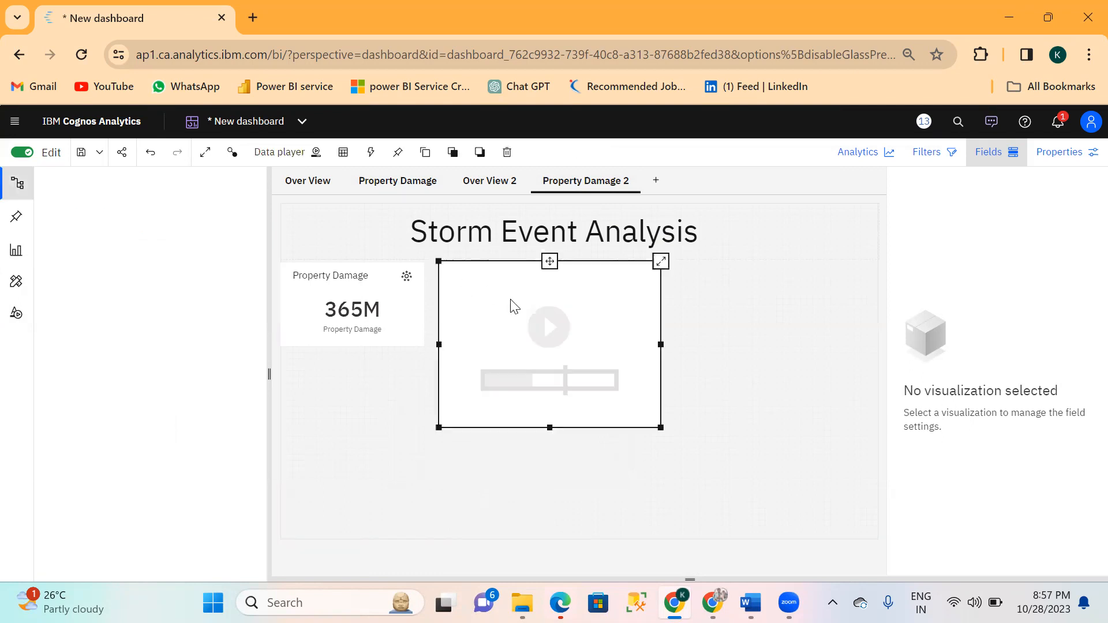
left_click_drag(552, 428, 548, 351)
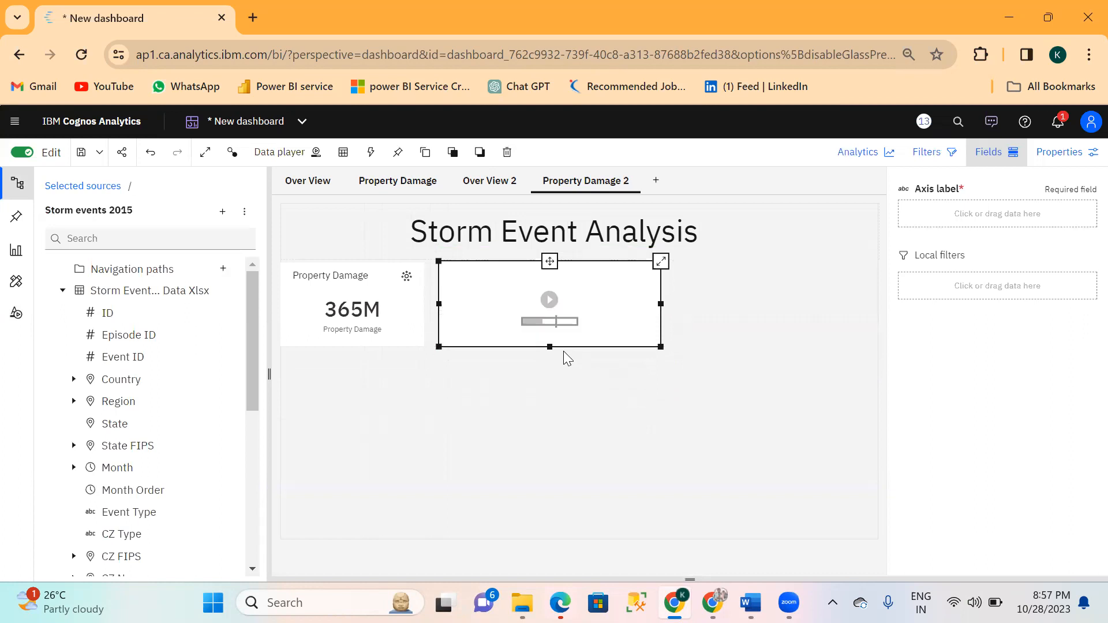
left_click_drag(662, 304, 878, 303)
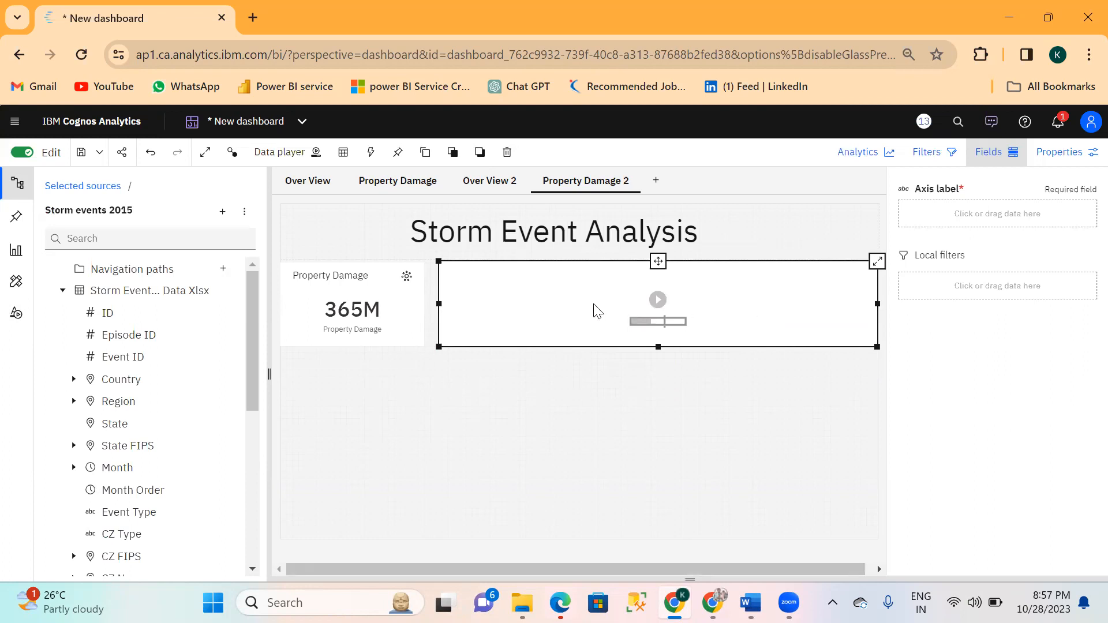
Check the Property Damage page's month player, then assign Month as the axis label of the data player on Property Damage 2.
left_click(414, 180)
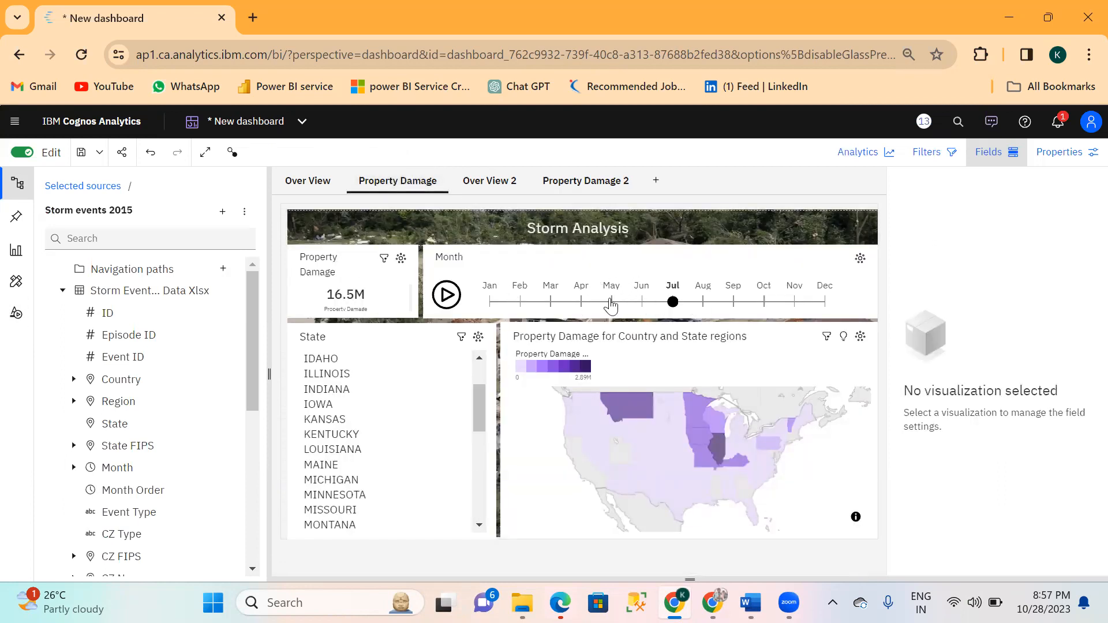
left_click(575, 183)
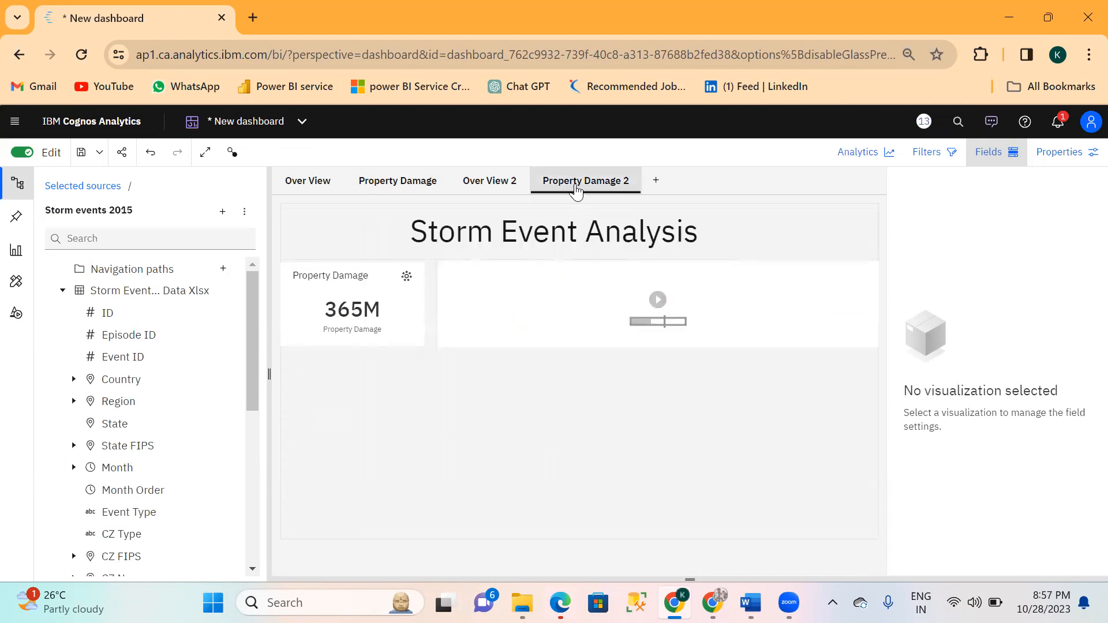
left_click(708, 298)
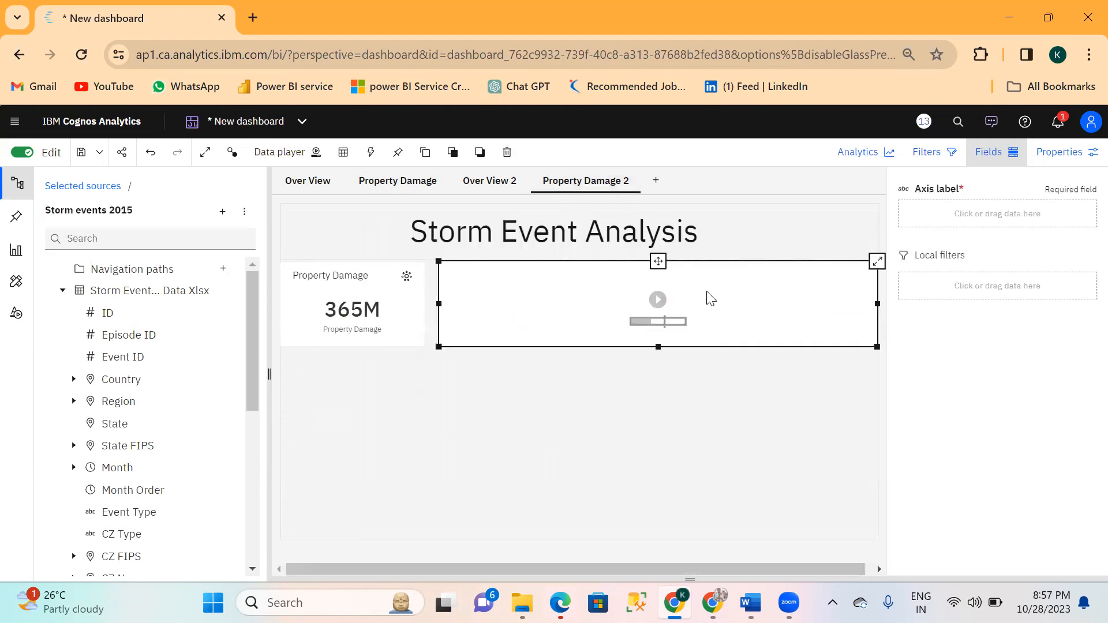
left_click(933, 218)
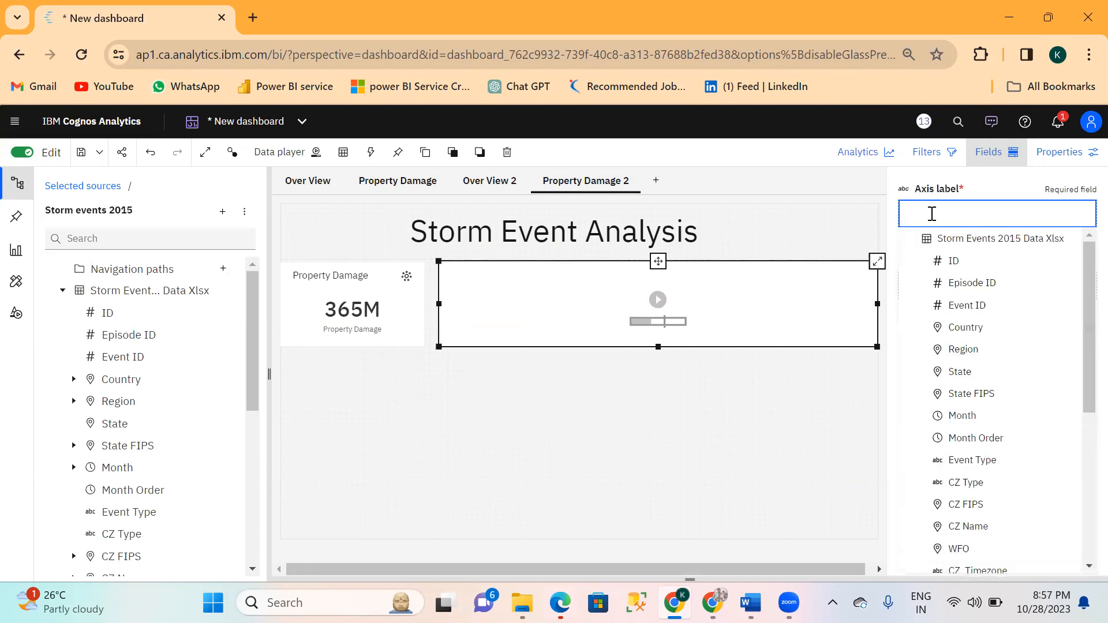
type("month")
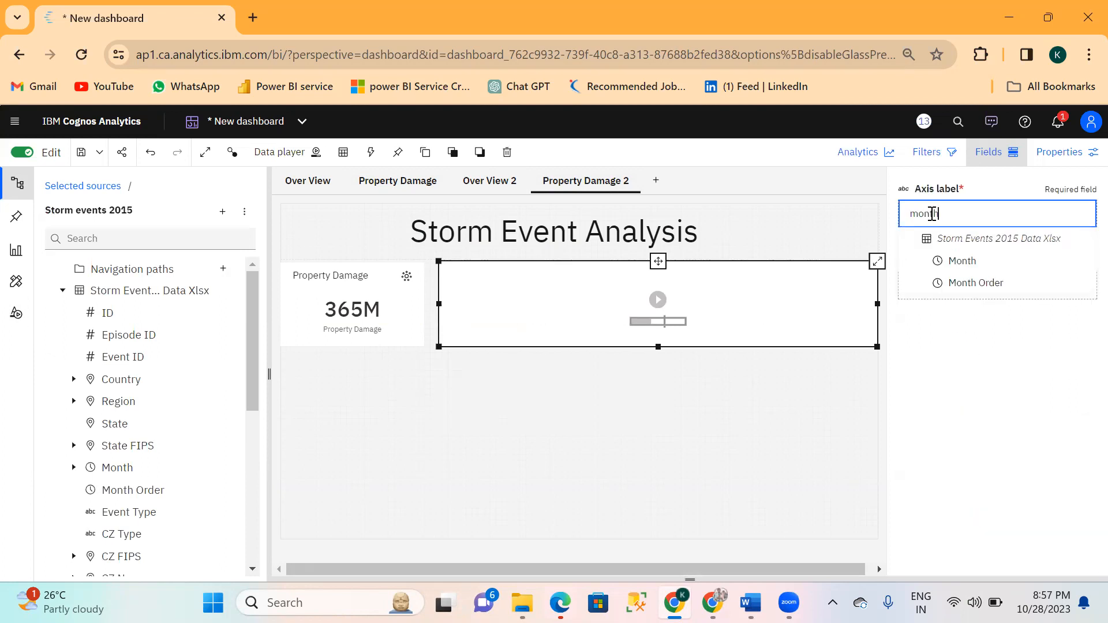
left_click(972, 263)
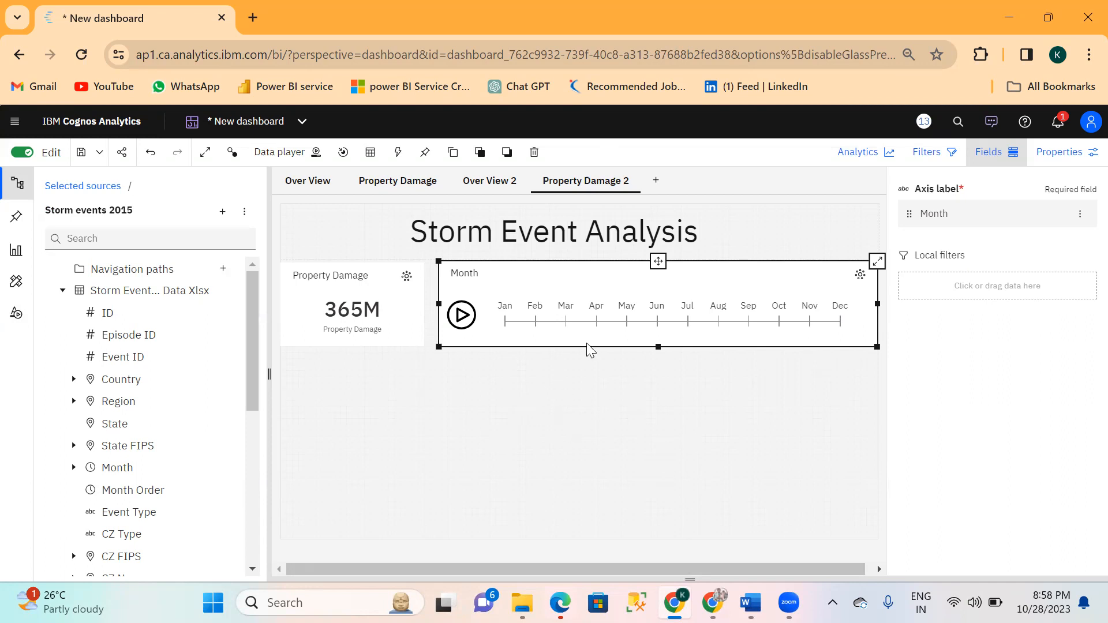
left_click(392, 420)
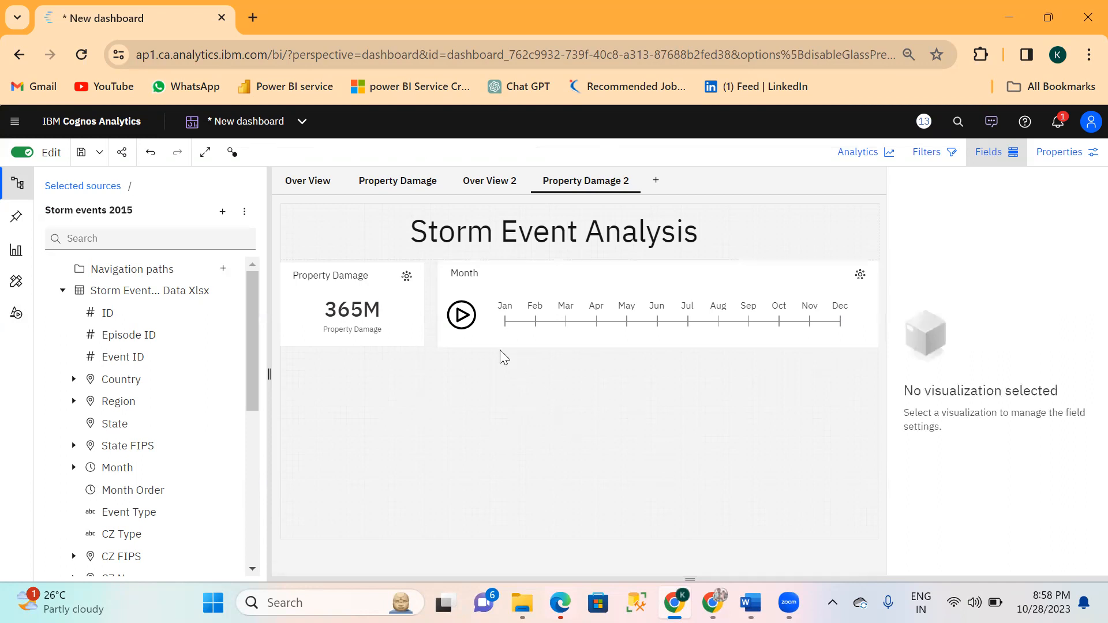
left_click(562, 290)
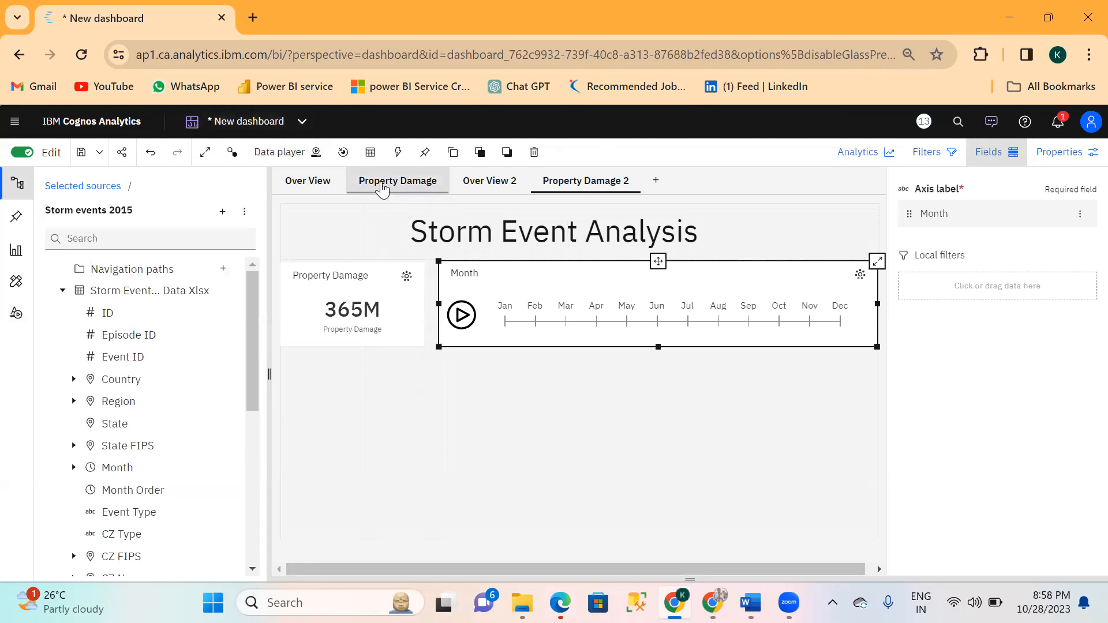
Select ILLINOIS in the State list on the Property Damage page, then return to the Property Damage 2 page.
left_click(383, 186)
left_click(383, 186)
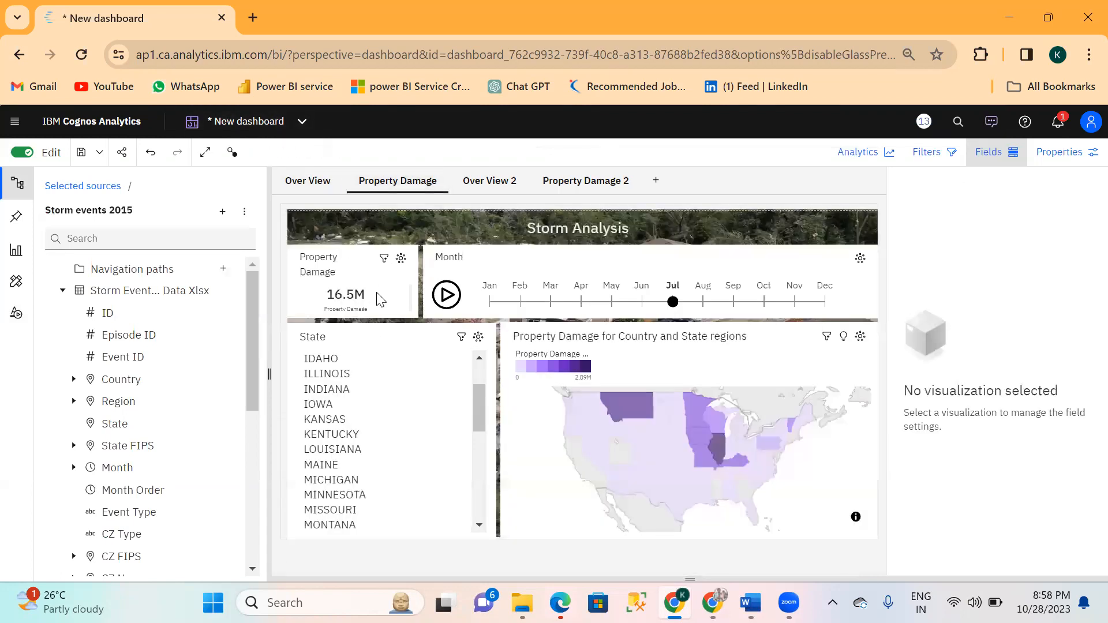
left_click(407, 374)
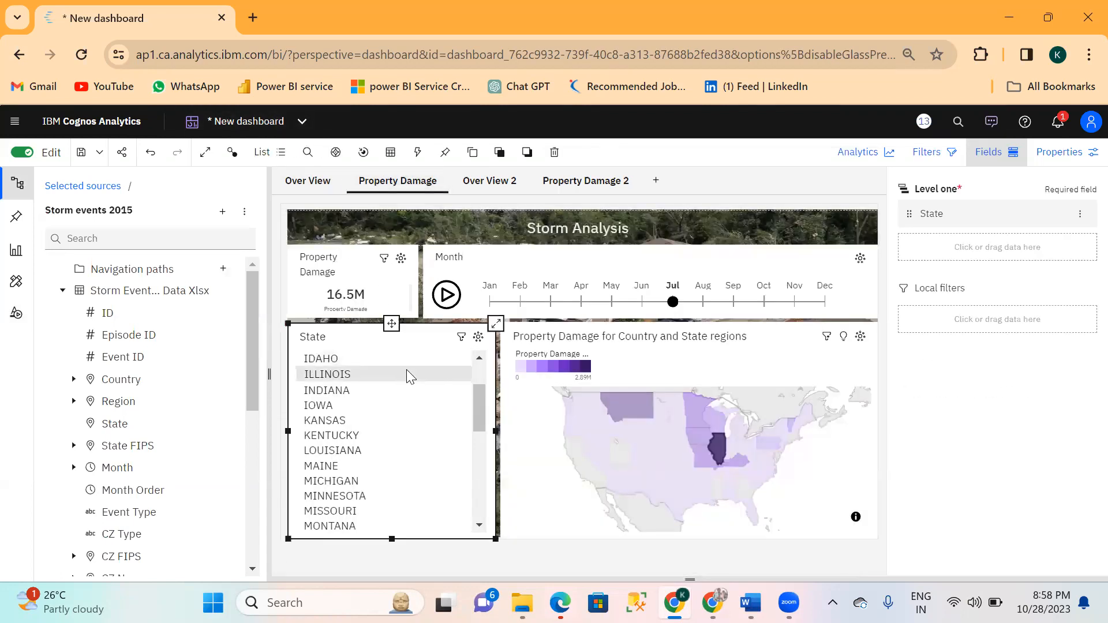
left_click(552, 187)
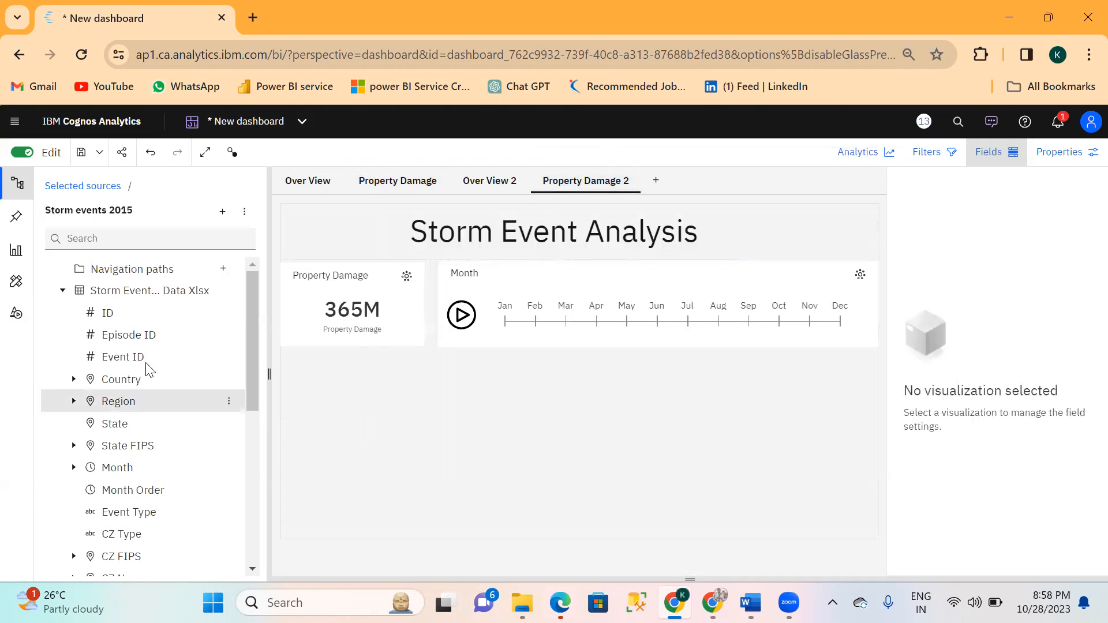
Add a List visualization to the Property Damage 2 page, below the Property Damage card.
left_click(20, 259)
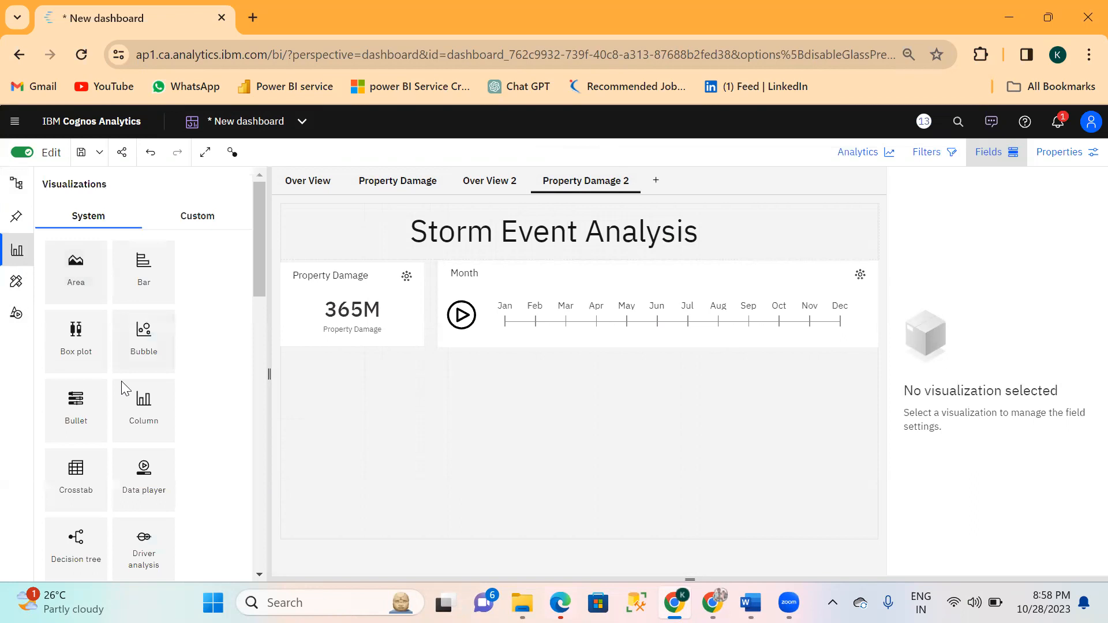
scroll(125, 479, "down", 5)
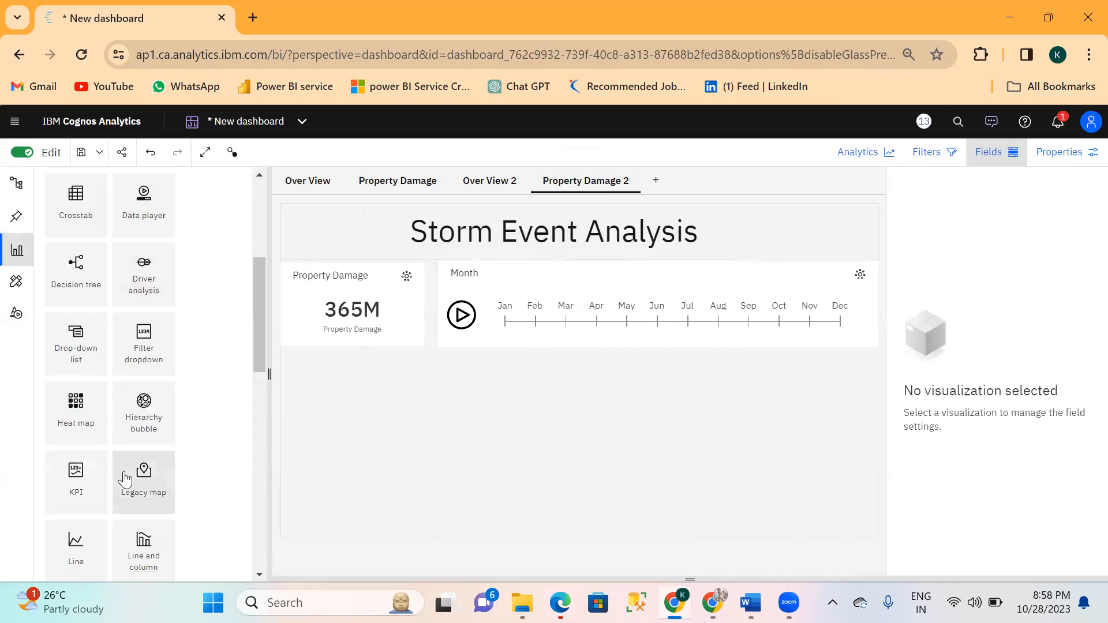
scroll(124, 479, "down", 3)
left_click_drag(80, 454, 297, 362)
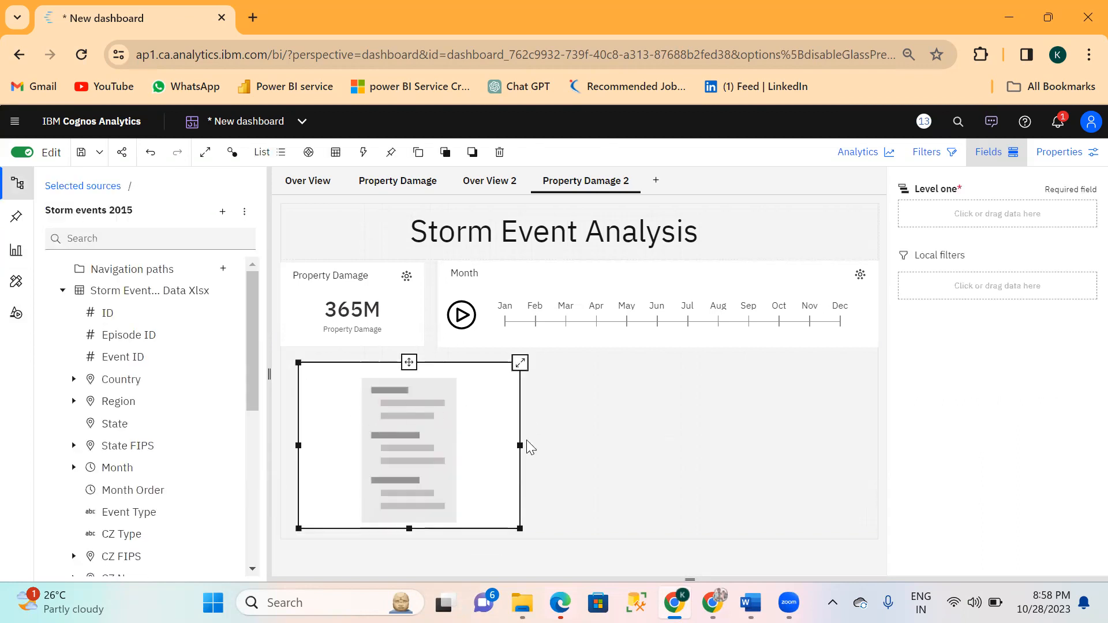
Make the list narrower and stretch it to the page's left and bottom edges.
left_click_drag(520, 446, 461, 446)
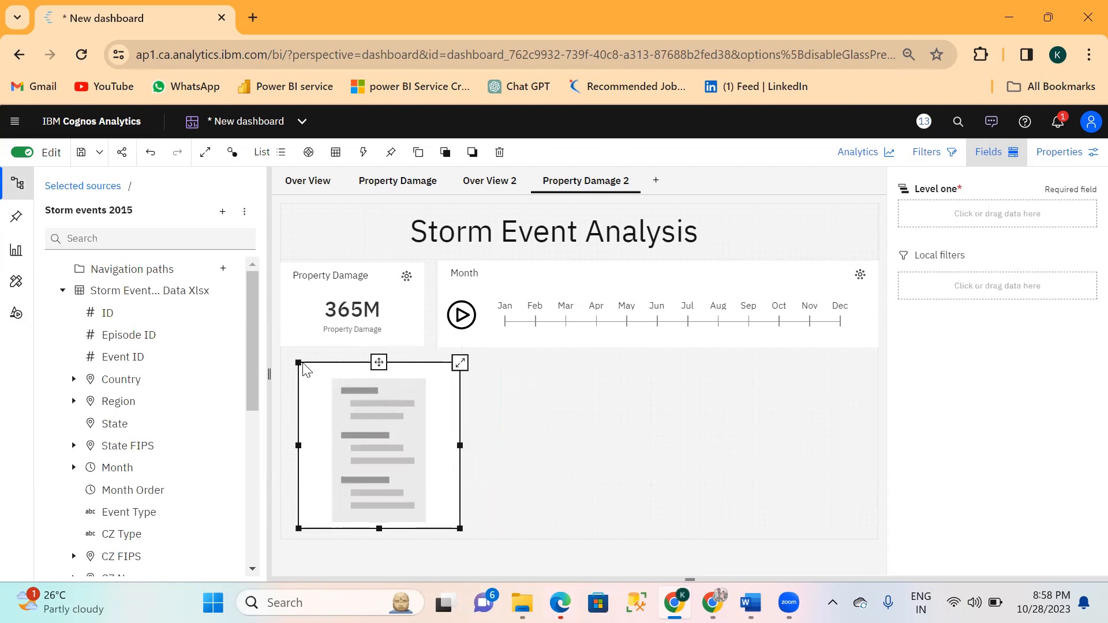
left_click_drag(303, 373, 282, 366)
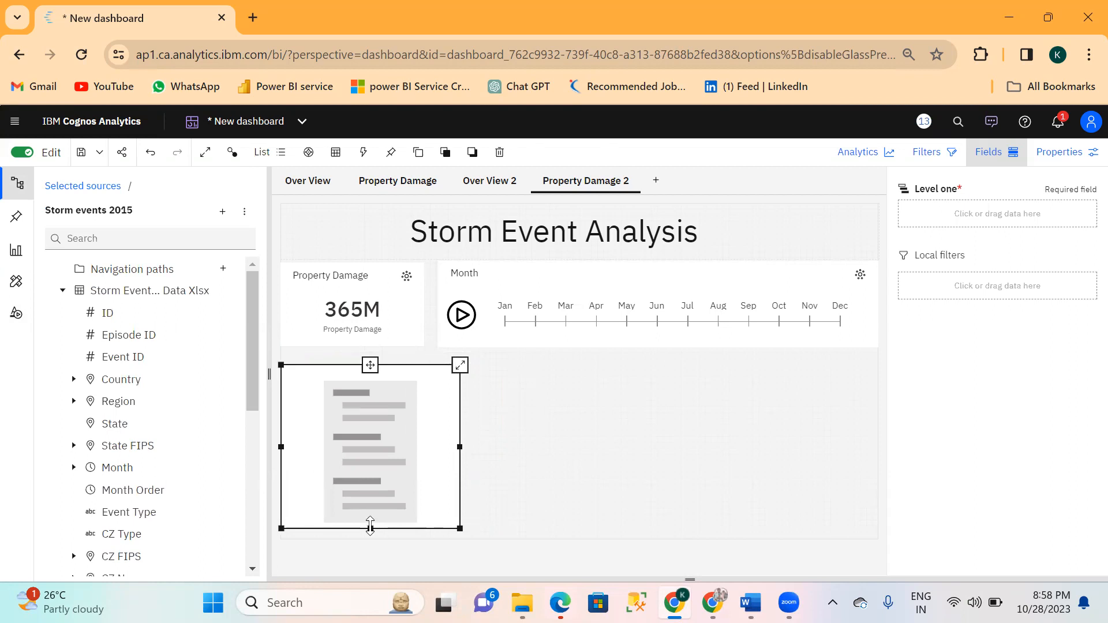
left_click_drag(371, 528, 365, 545)
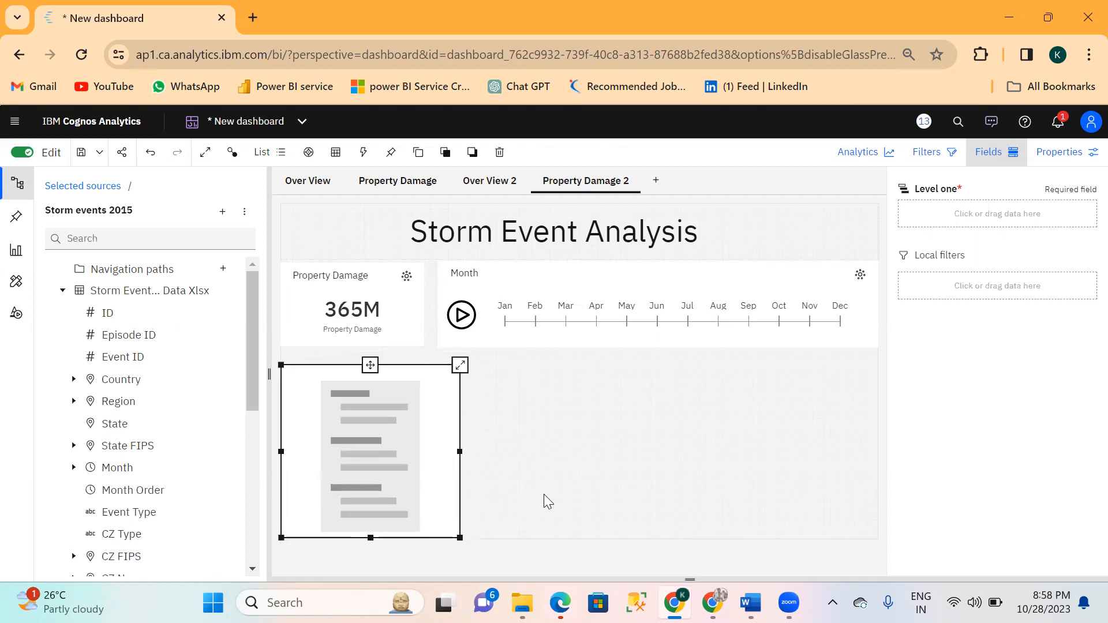
left_click(586, 429)
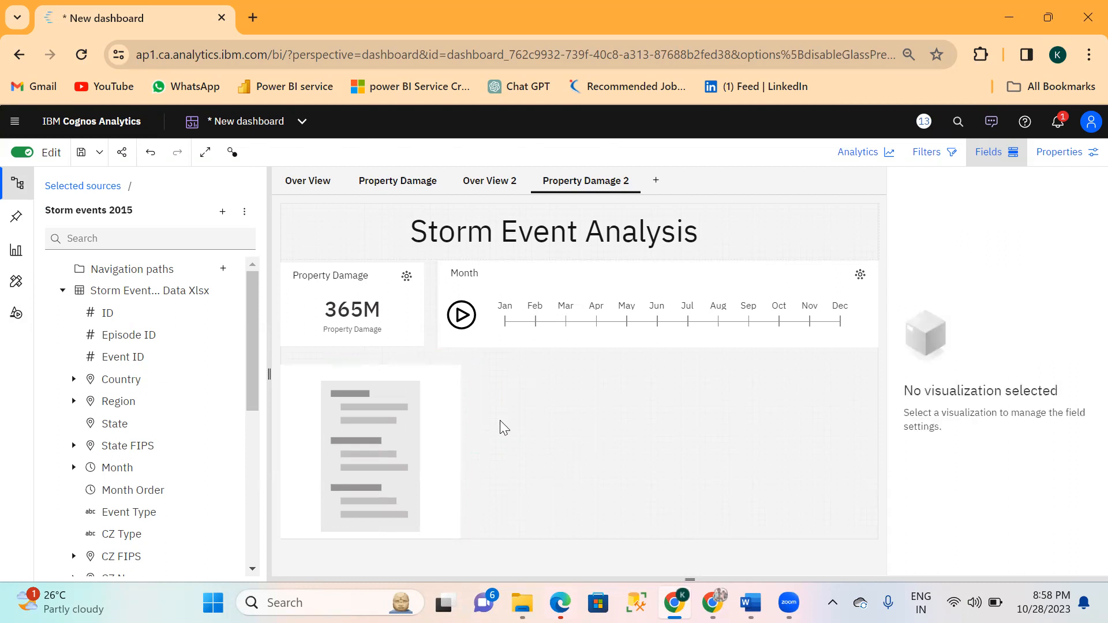
Assign the State field as the list's Level one.
left_click(444, 408)
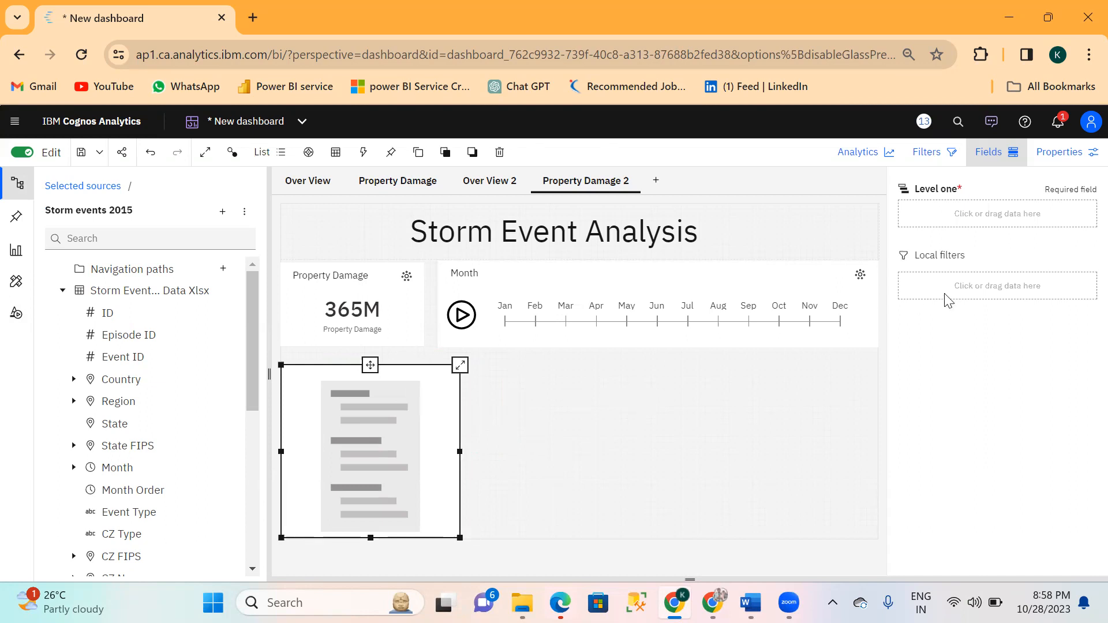
left_click(940, 217)
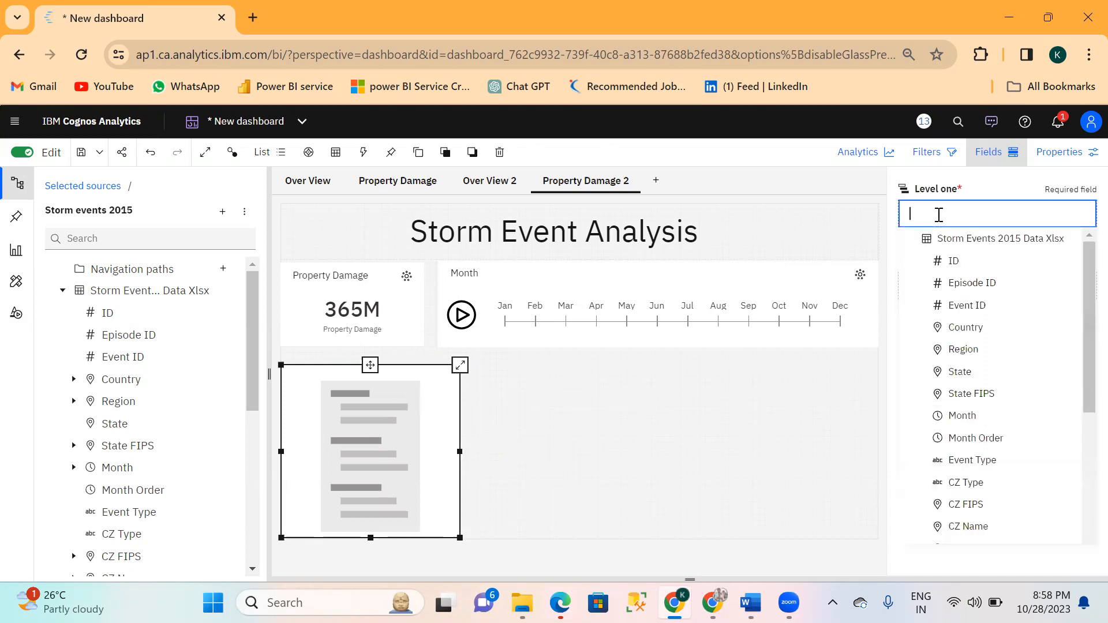
type("sta")
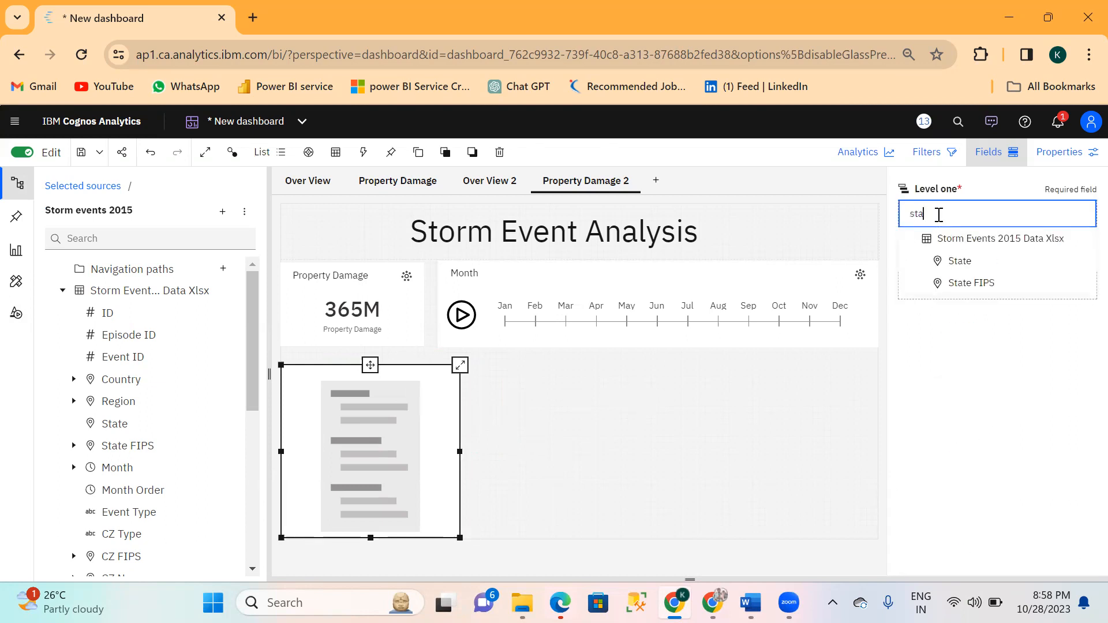
left_click(960, 261)
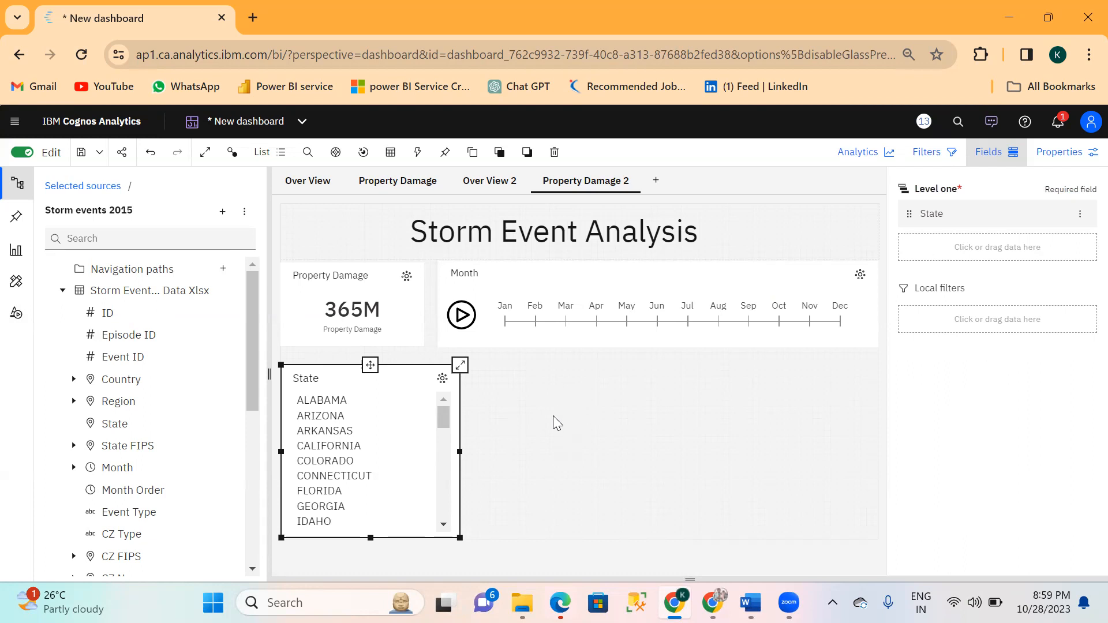
Check the map on the Property Damage page, then add a Map visualization beside the State list on Property Damage 2.
left_click(407, 193)
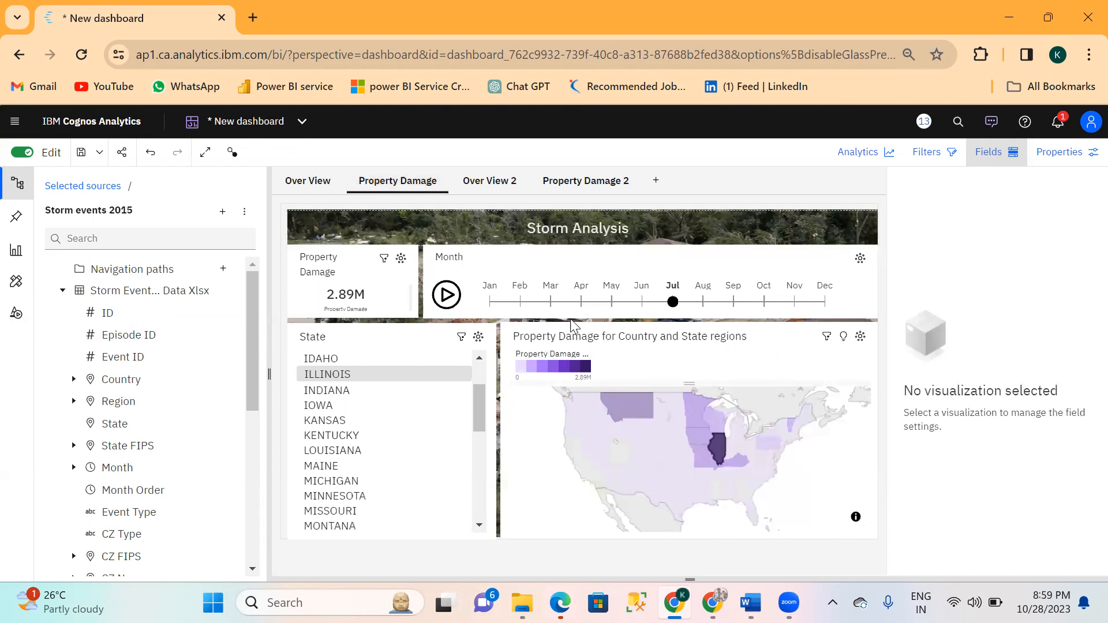
left_click(563, 194)
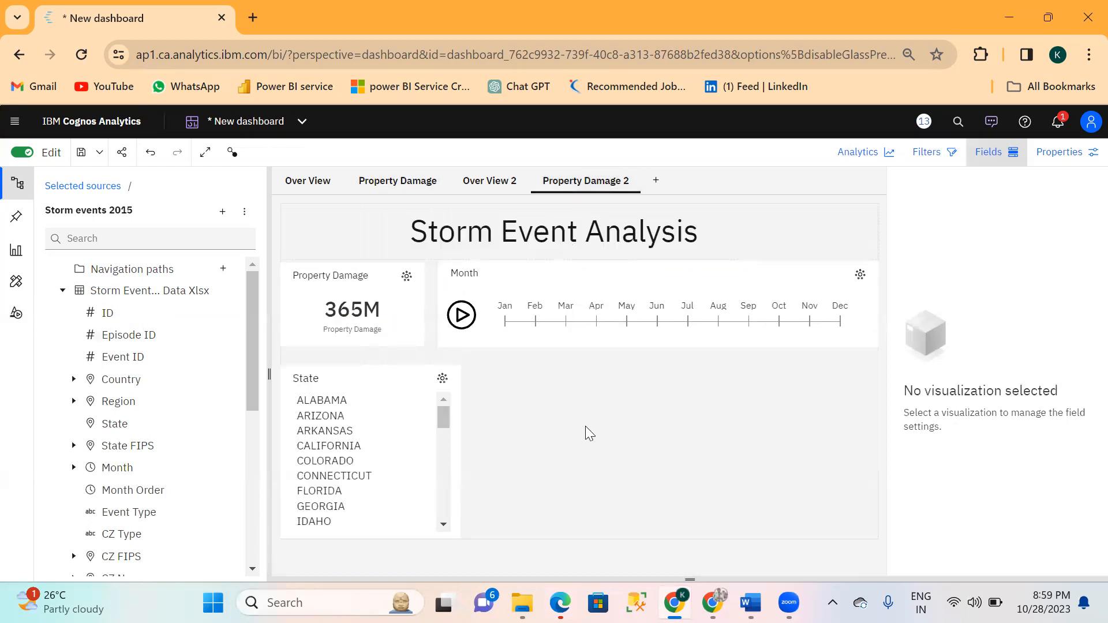
left_click(22, 260)
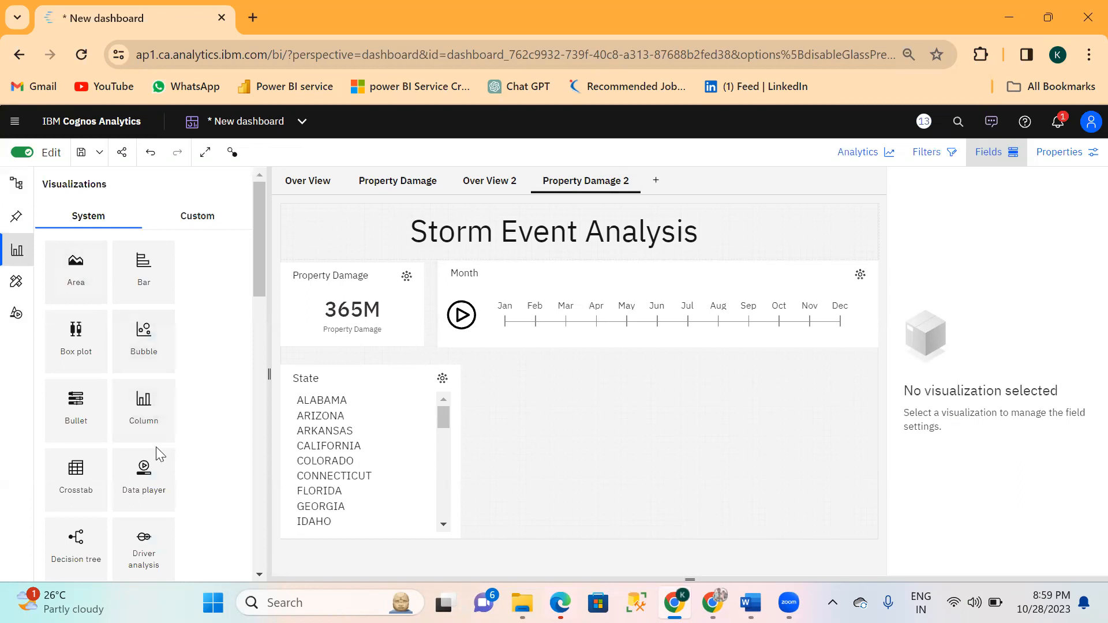
scroll(157, 451, "down", 2)
scroll(157, 454, "down", 3)
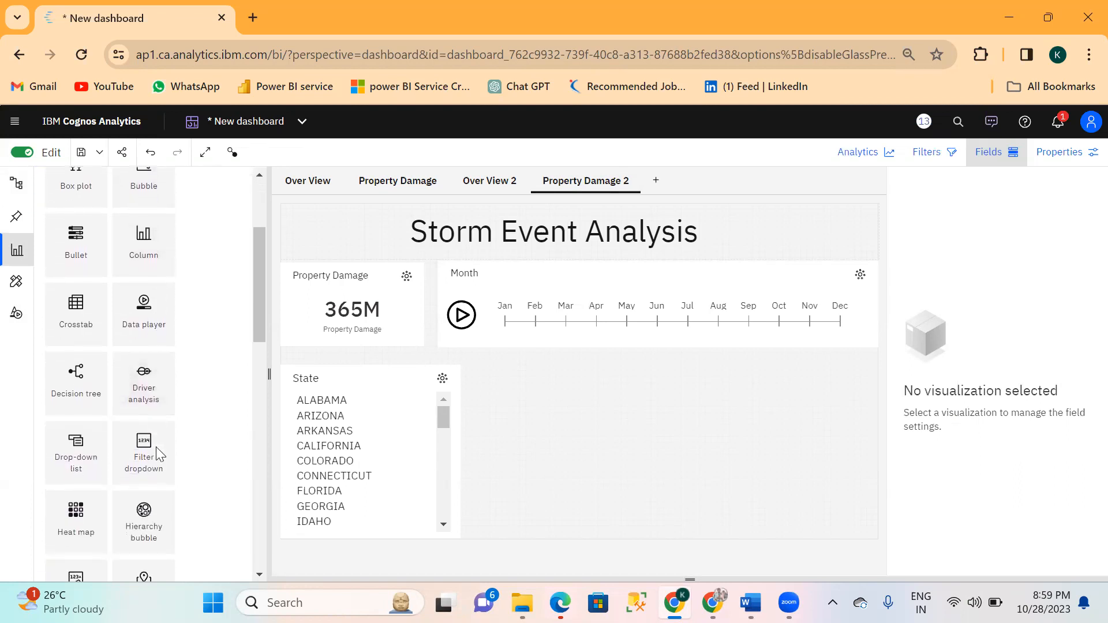
scroll(157, 454, "down", 4)
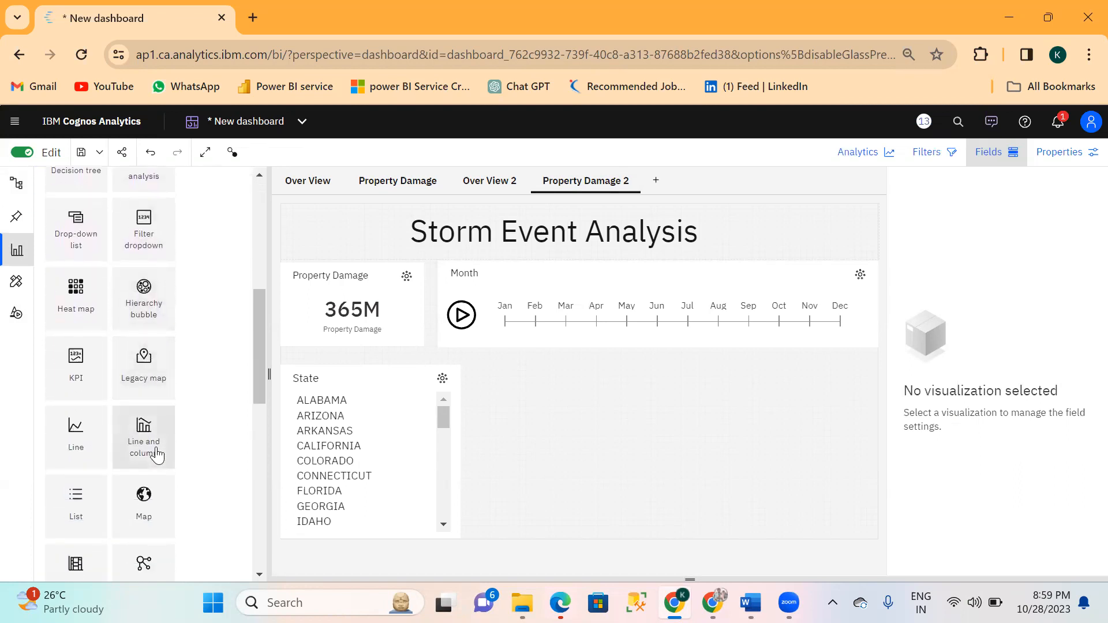
scroll(157, 455, "down", 1)
scroll(157, 456, "down", 3)
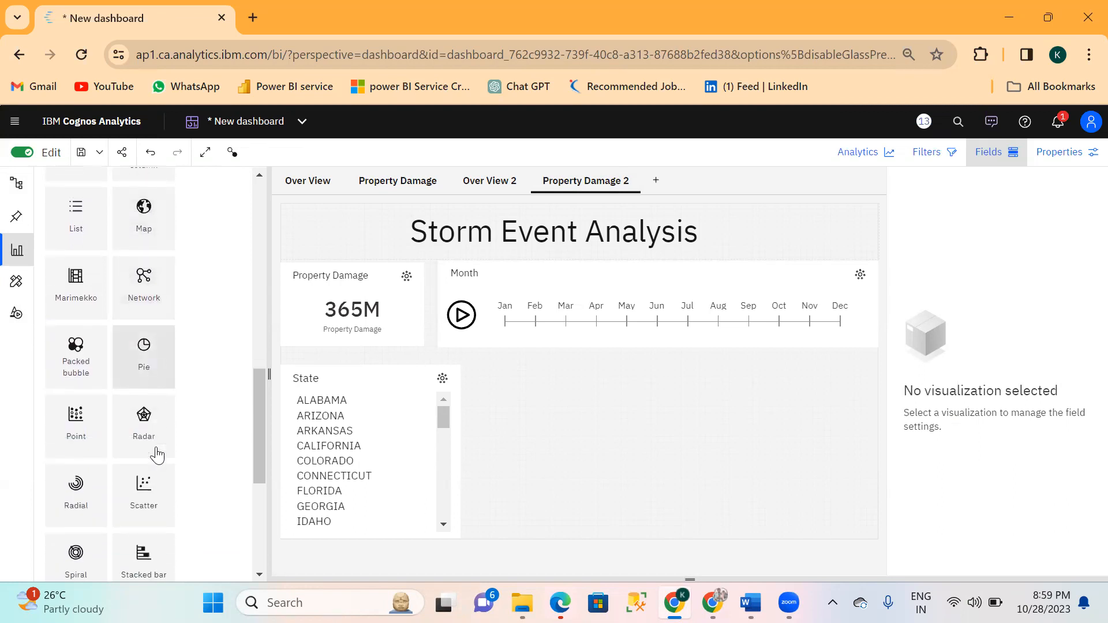
scroll(157, 455, "down", 3)
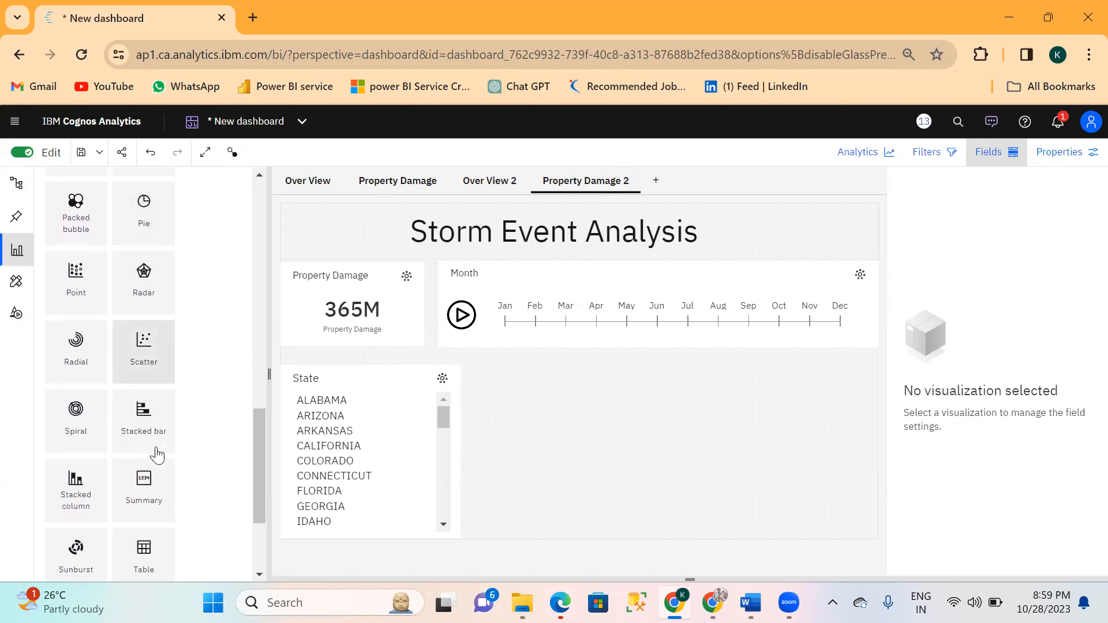
scroll(157, 456, "up", 8)
scroll(156, 454, "up", 5)
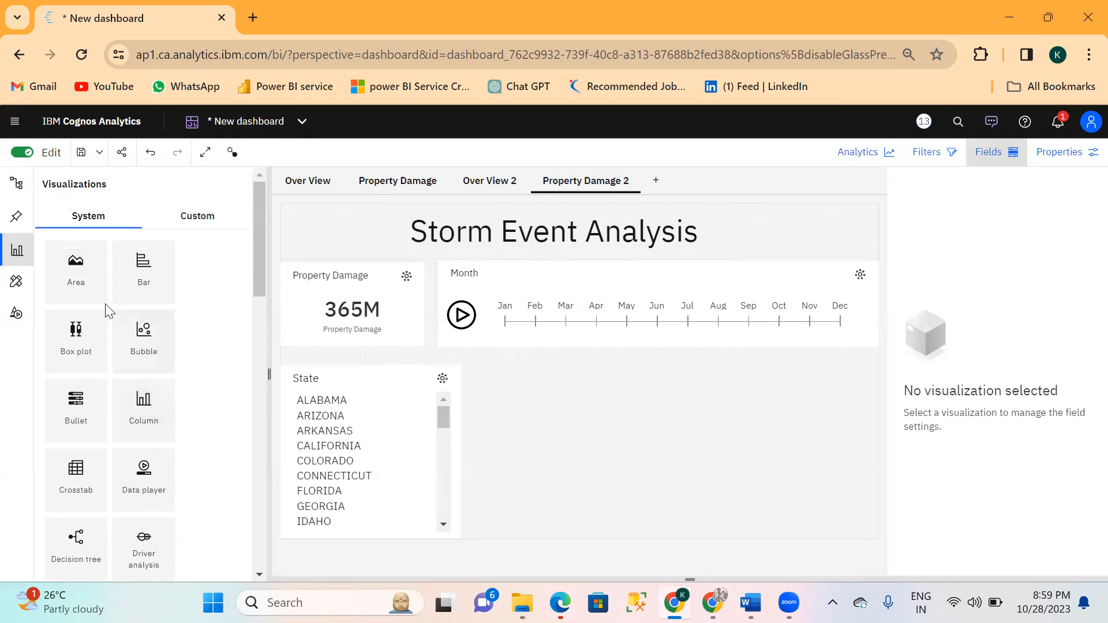
scroll(128, 430, "down", 1)
scroll(127, 432, "down", 2)
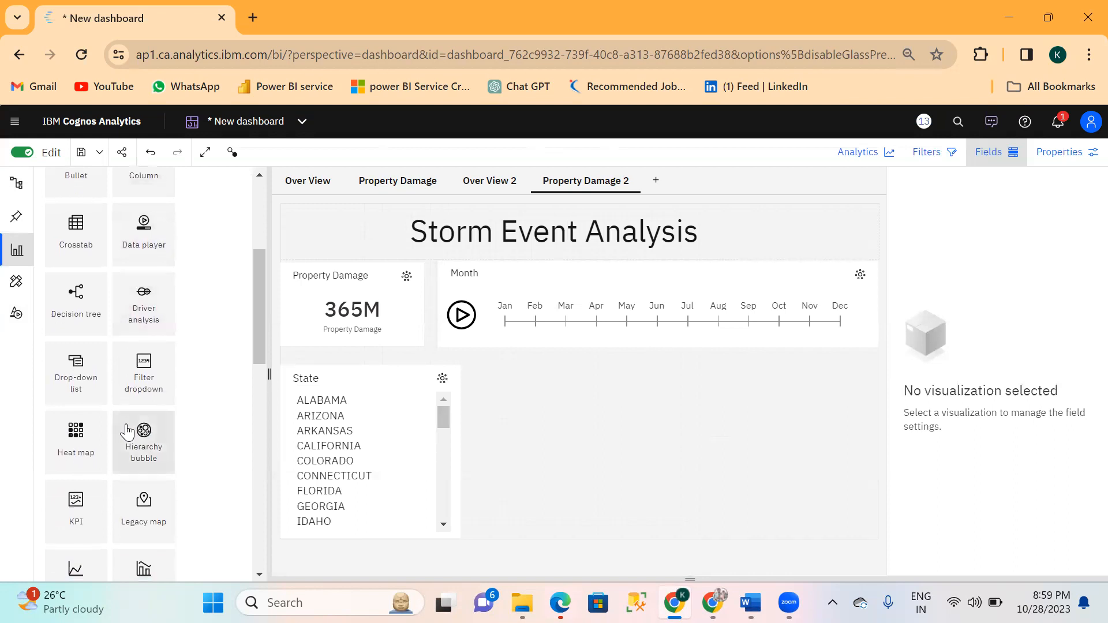
scroll(127, 432, "down", 1)
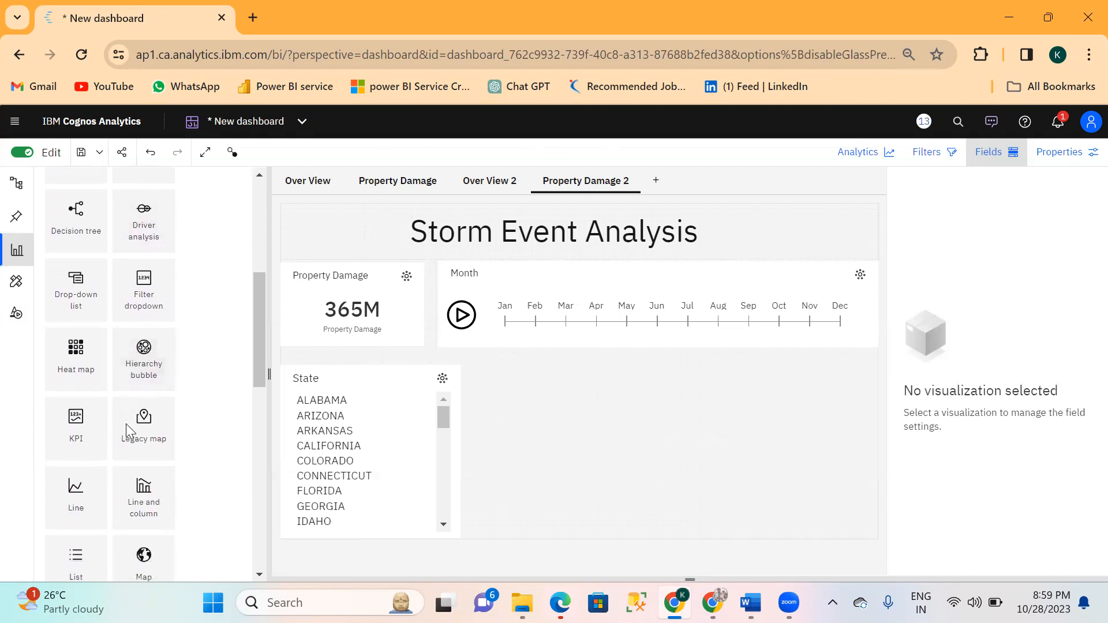
scroll(128, 433, "down", 1)
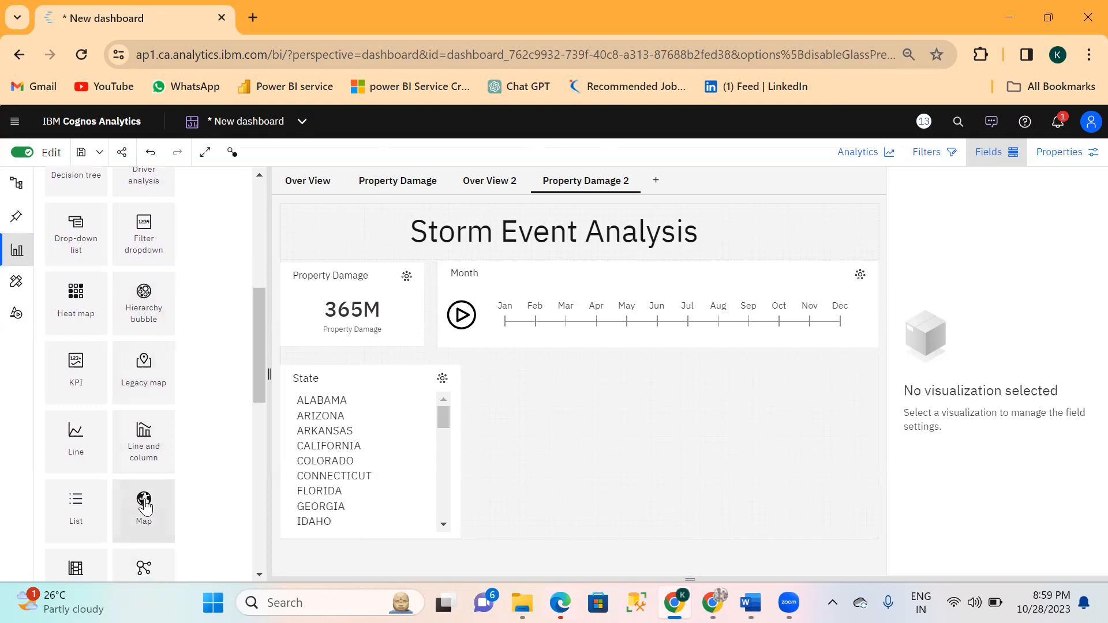
left_click_drag(144, 507, 506, 365)
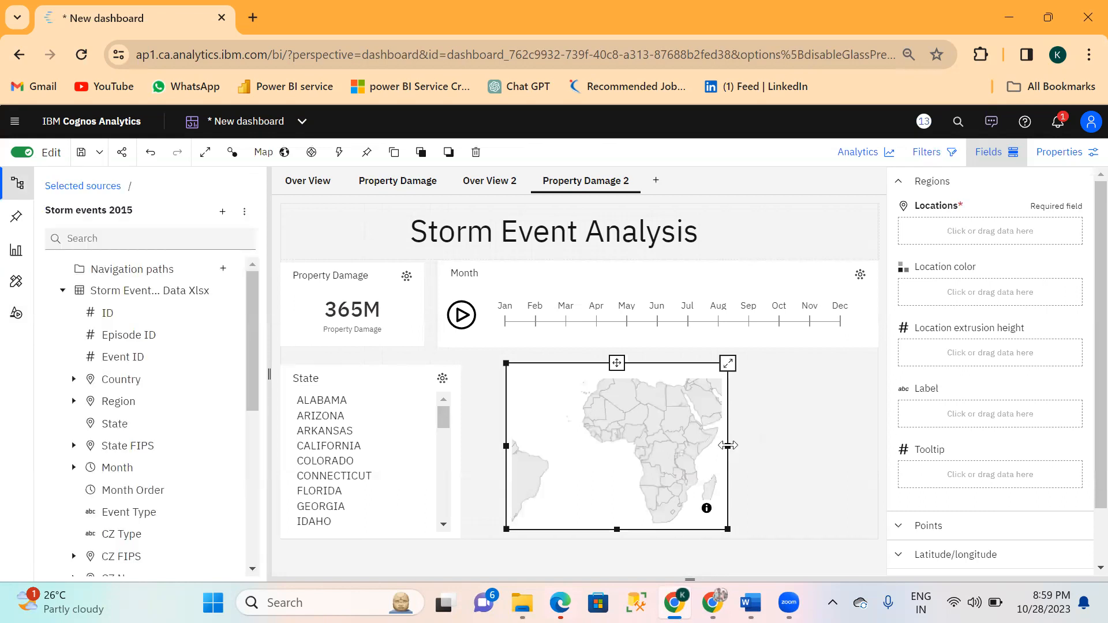
Widen the map to fill the space between the State list and the page's right edge, and stretch it to the page's bottom edge.
left_click_drag(728, 446, 877, 446)
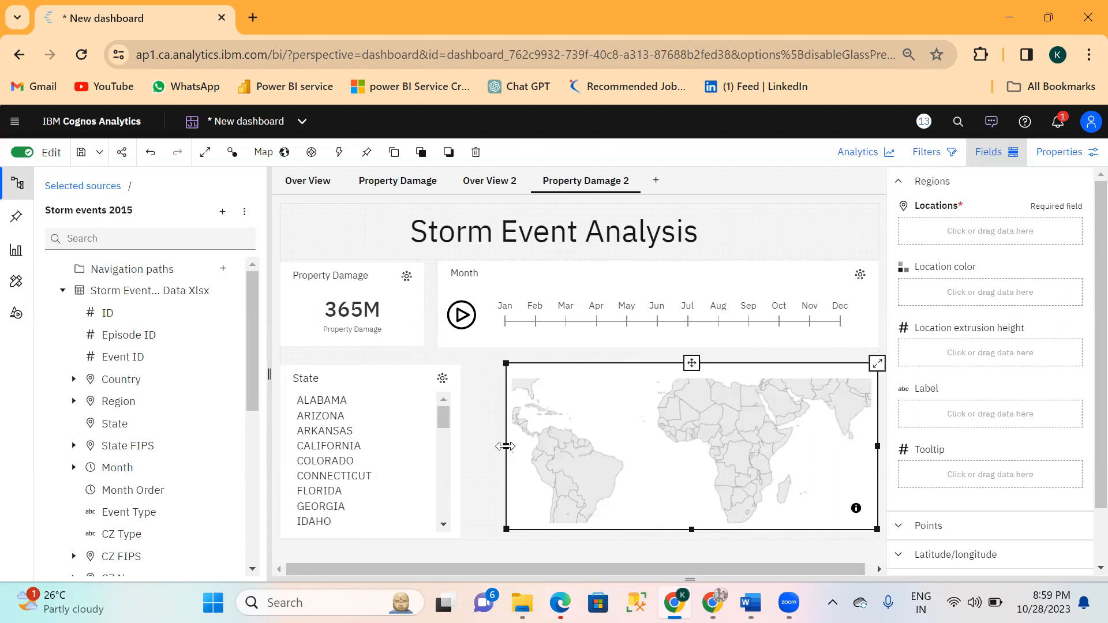
left_click_drag(506, 447, 476, 458)
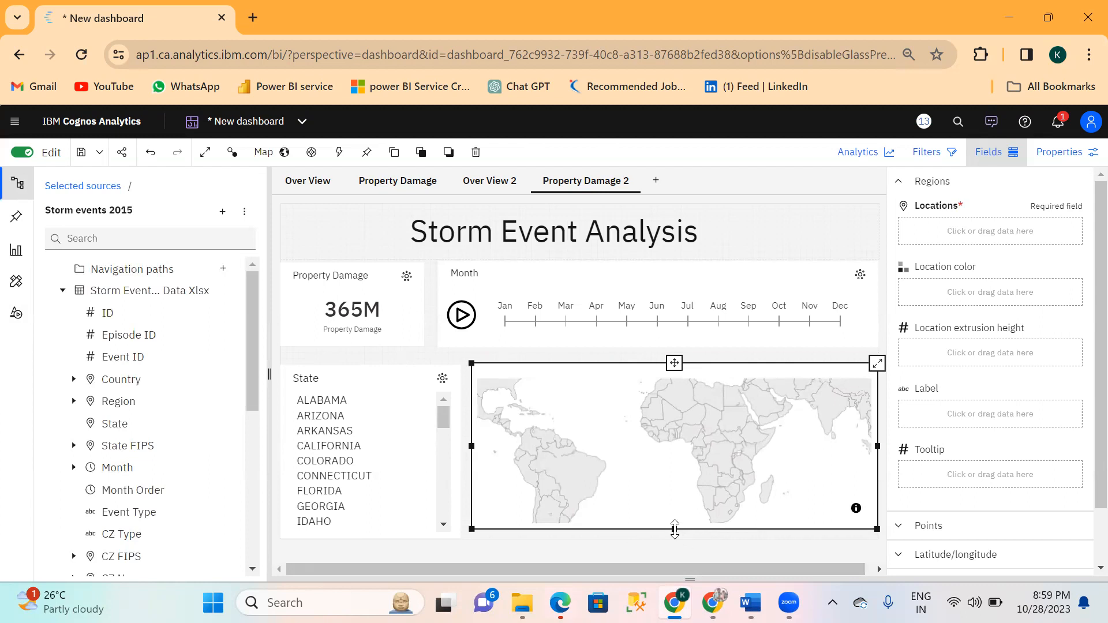
left_click_drag(675, 530, 672, 537)
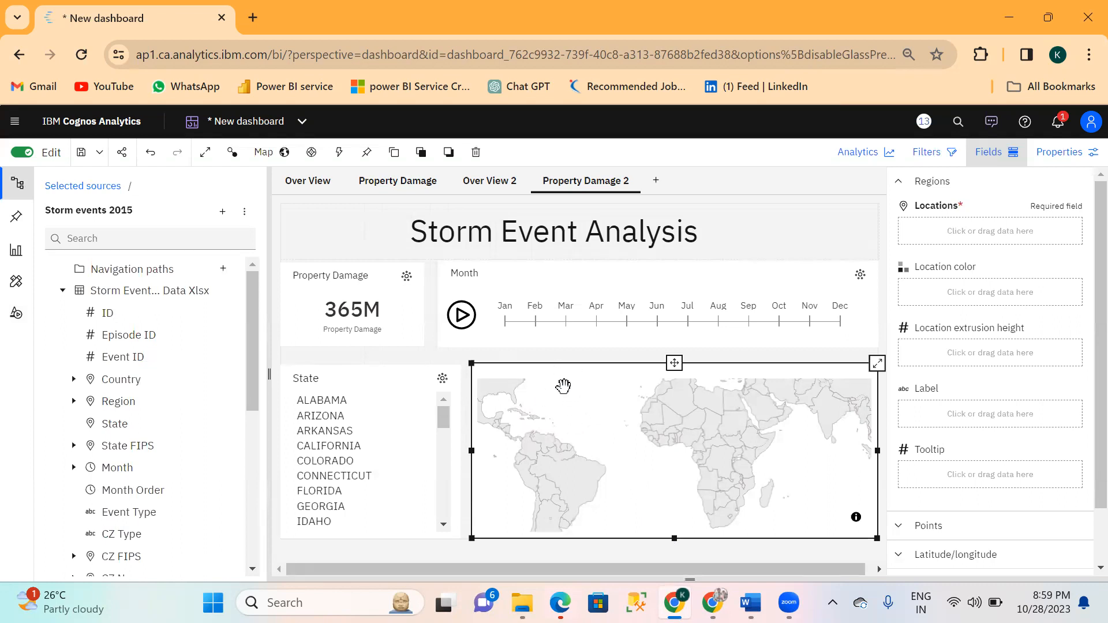
left_click(427, 355)
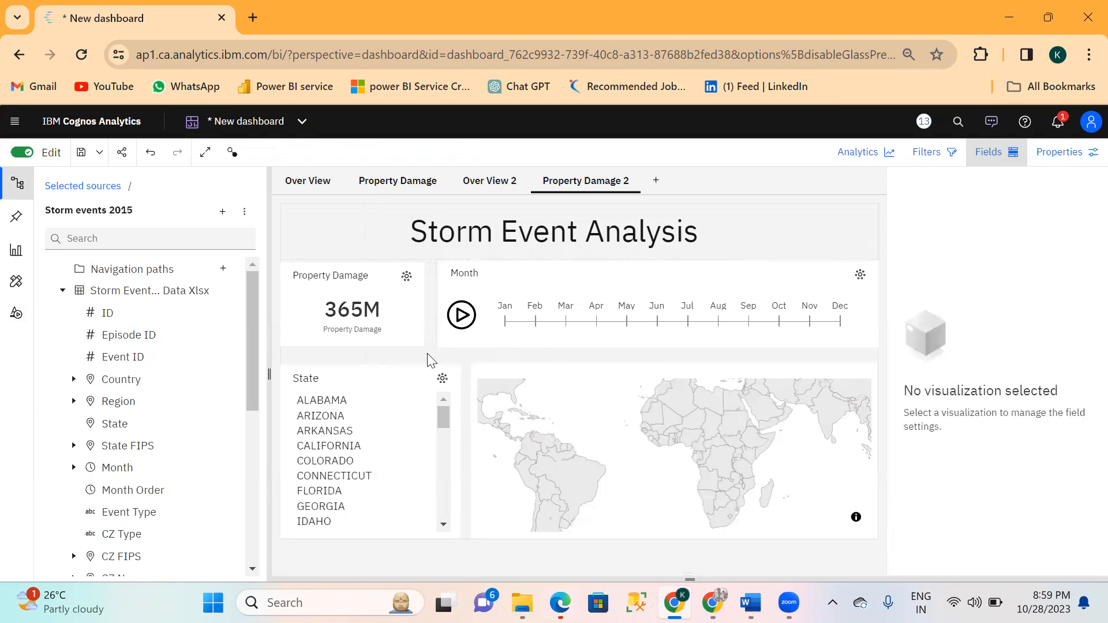
Assign the Country and State fields as the map's region Locations.
left_click(618, 423)
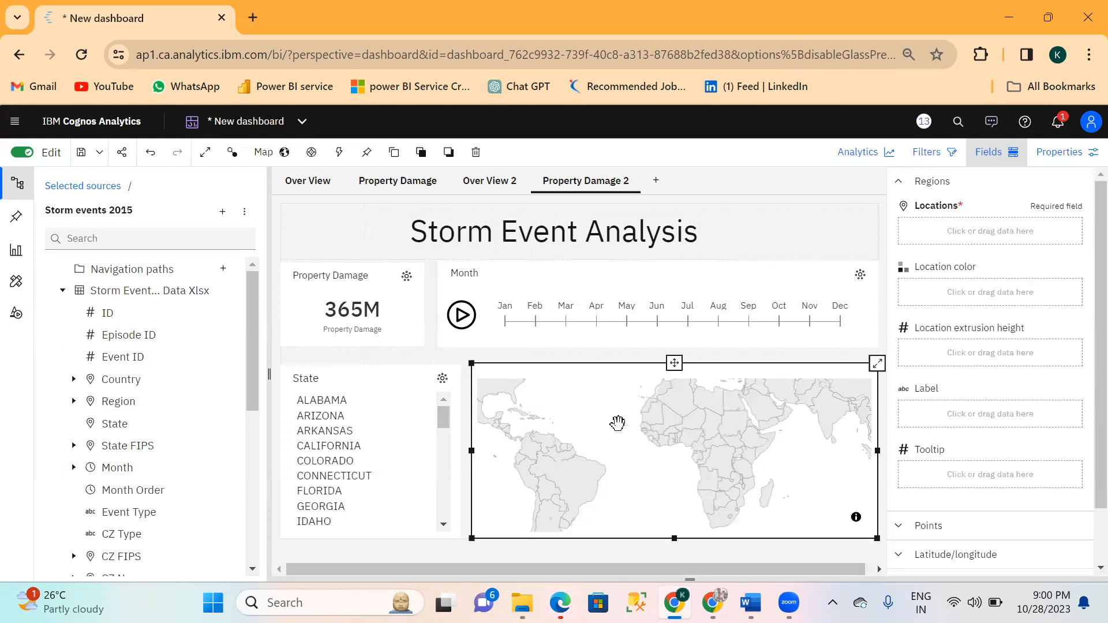
left_click(943, 234)
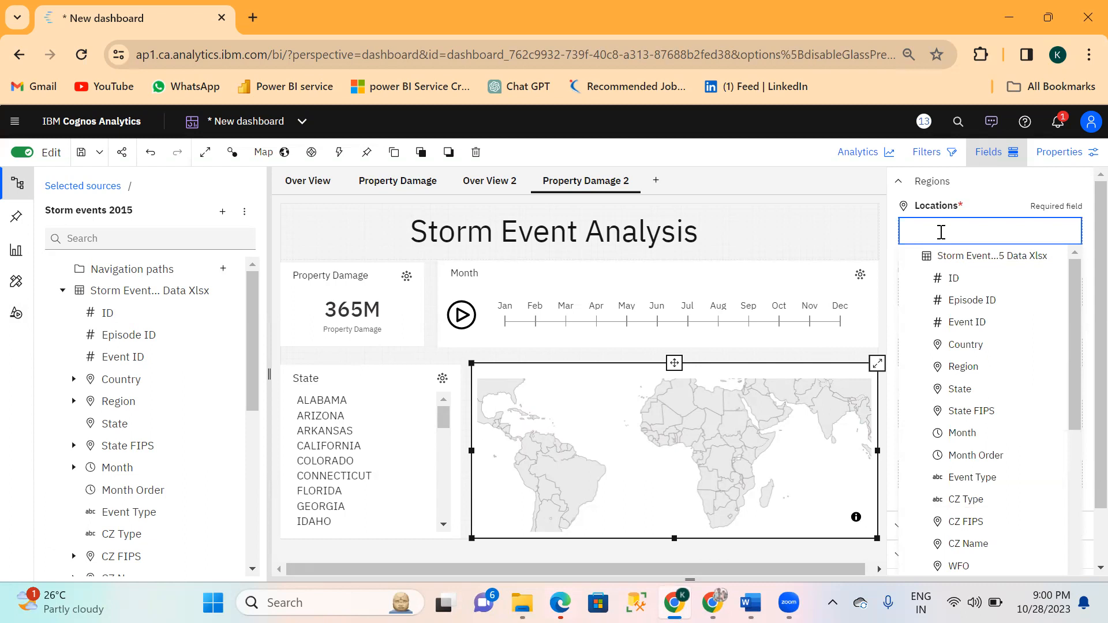
type("coun")
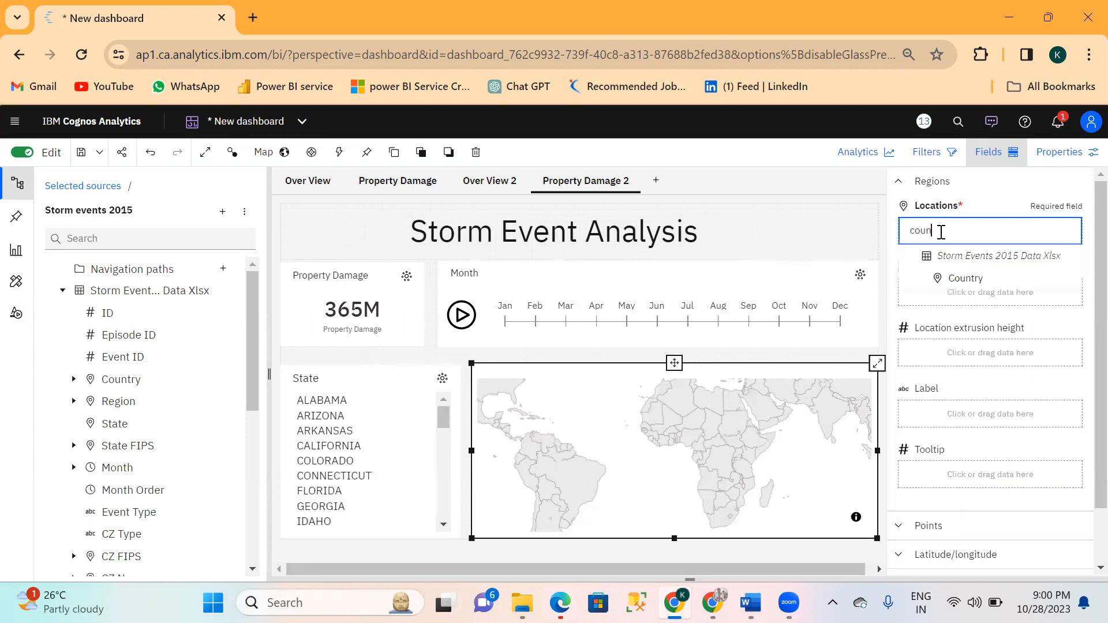
left_click(972, 278)
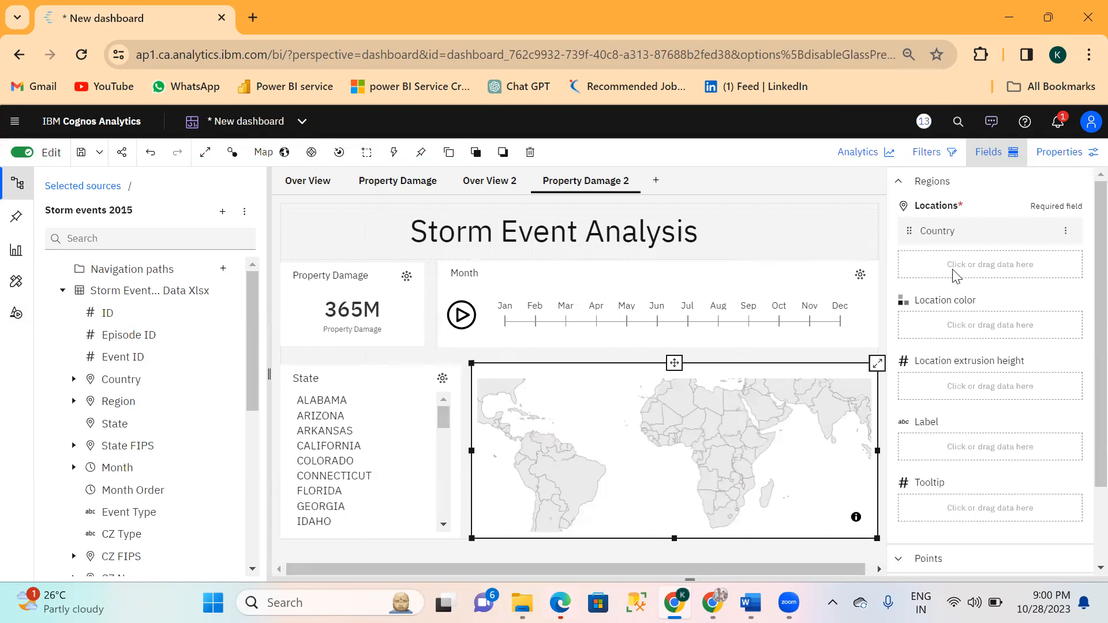
left_click(954, 271)
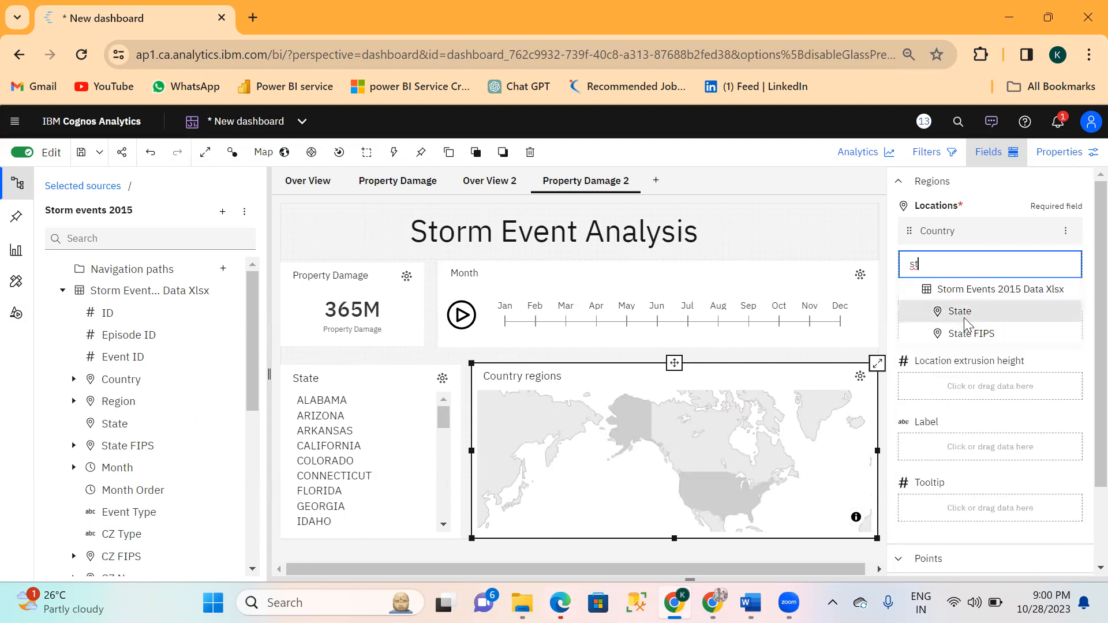
left_click(960, 312)
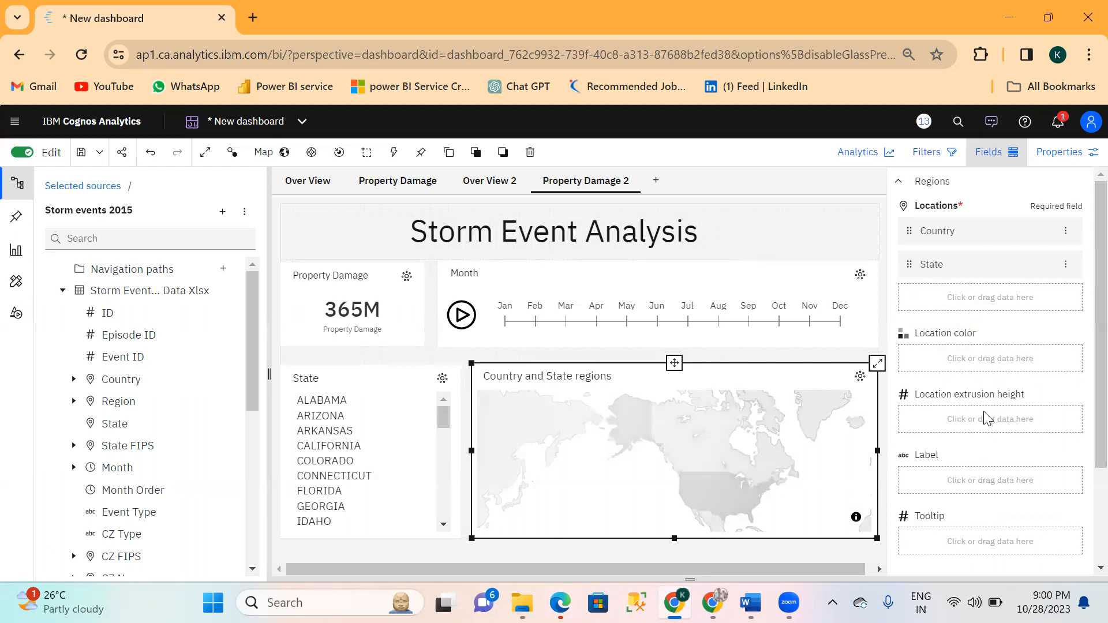
Colour the map's regions by assigning Property Damage to Location color.
left_click(935, 361)
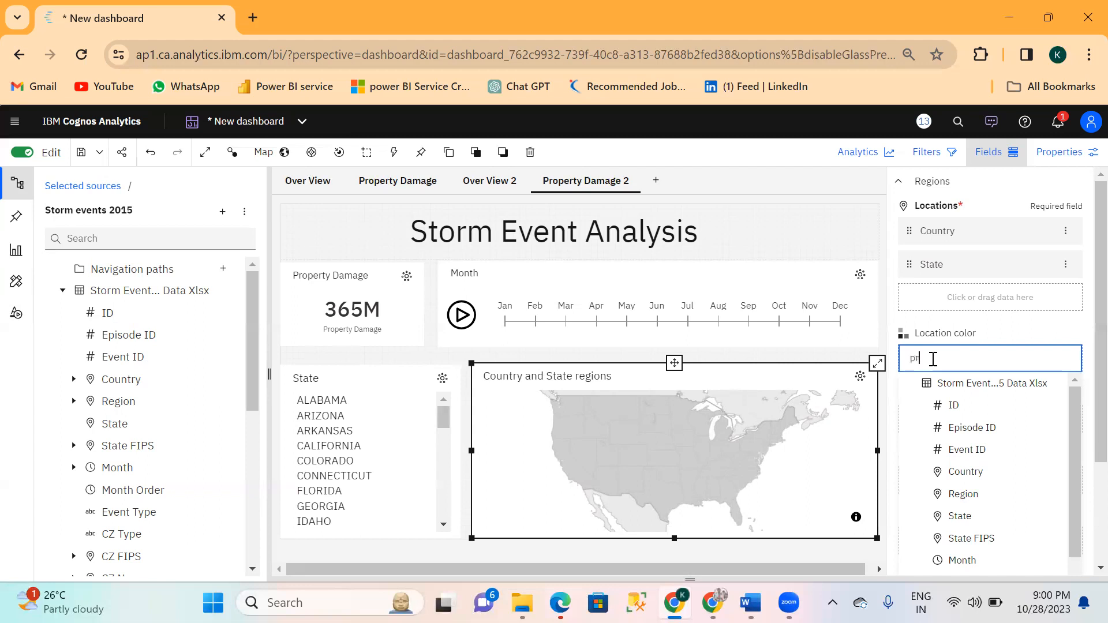
type("o")
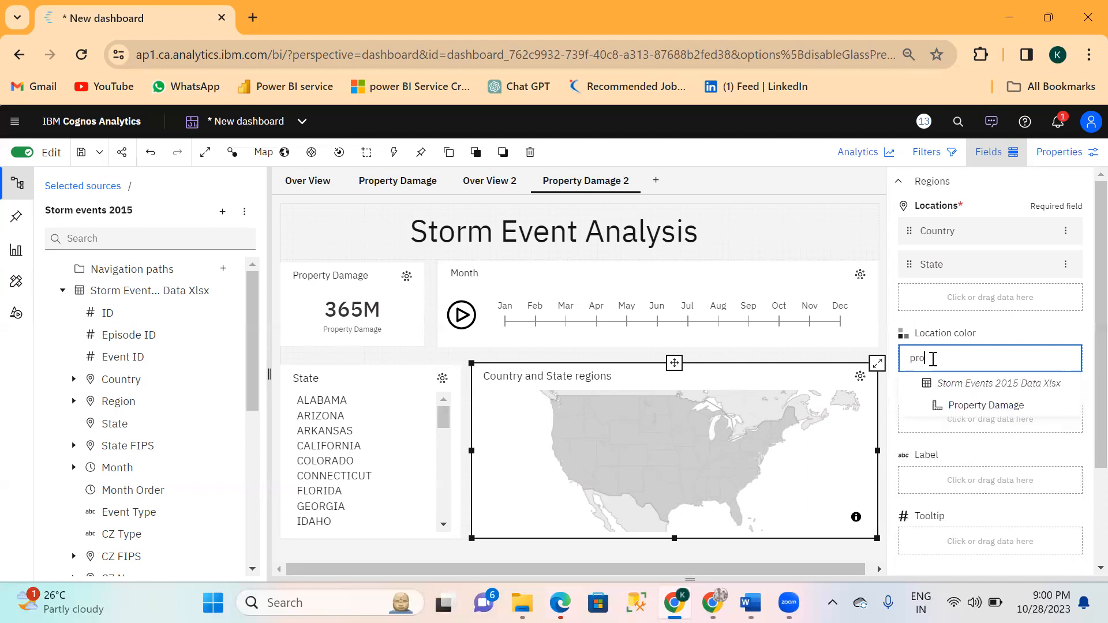
left_click(980, 408)
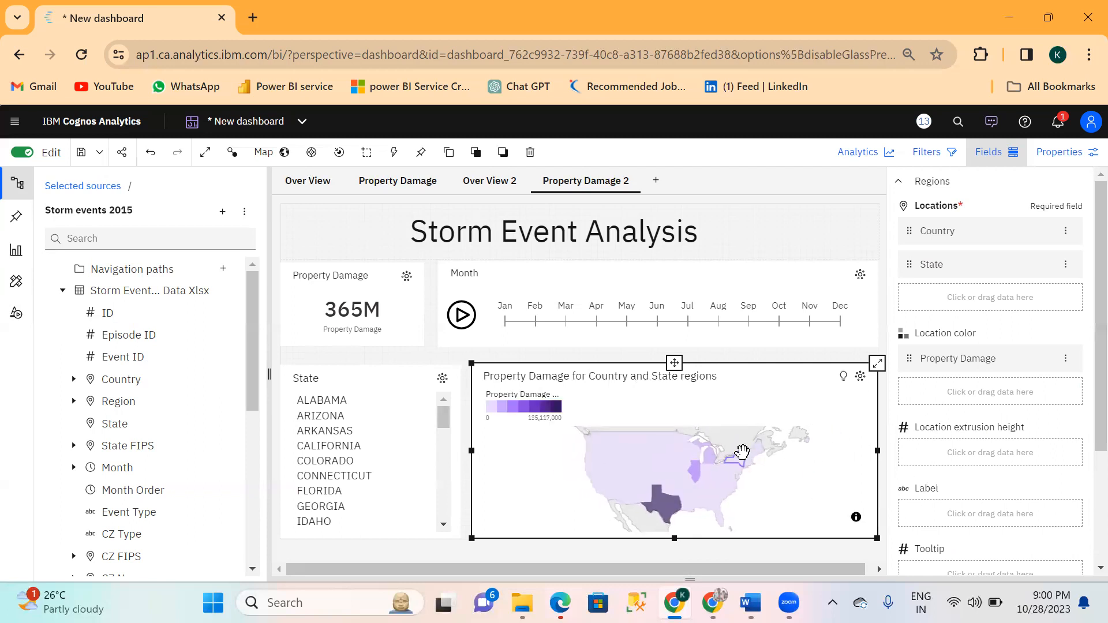
mouse_move(743, 451)
mouse_move(671, 510)
Format the map's Property Damage data as an abbreviated Number.
left_click(1066, 360)
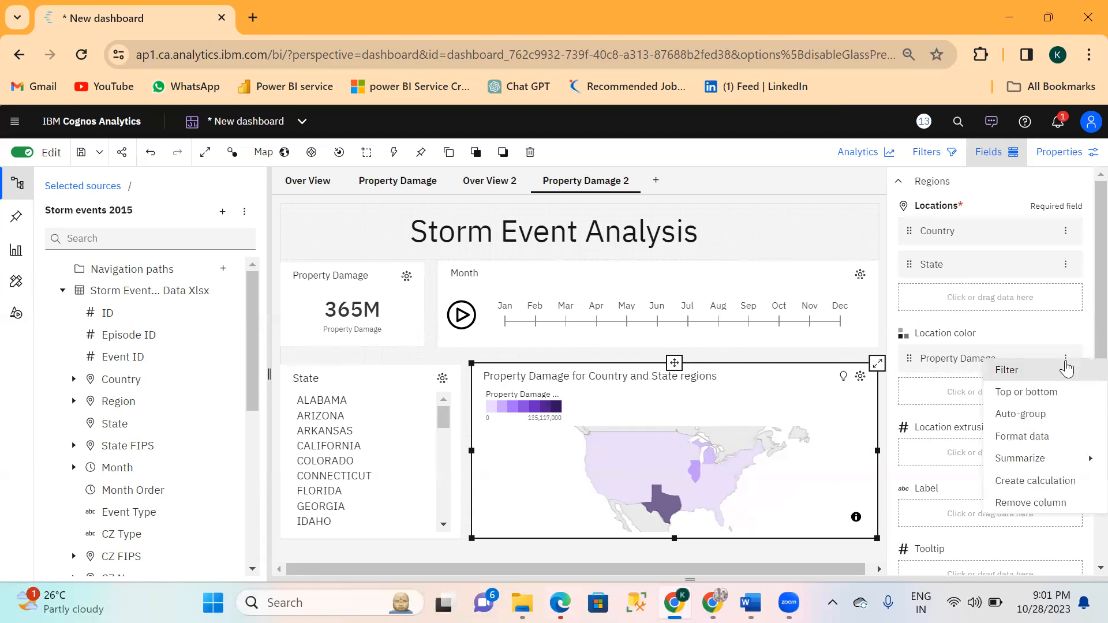
left_click(1046, 437)
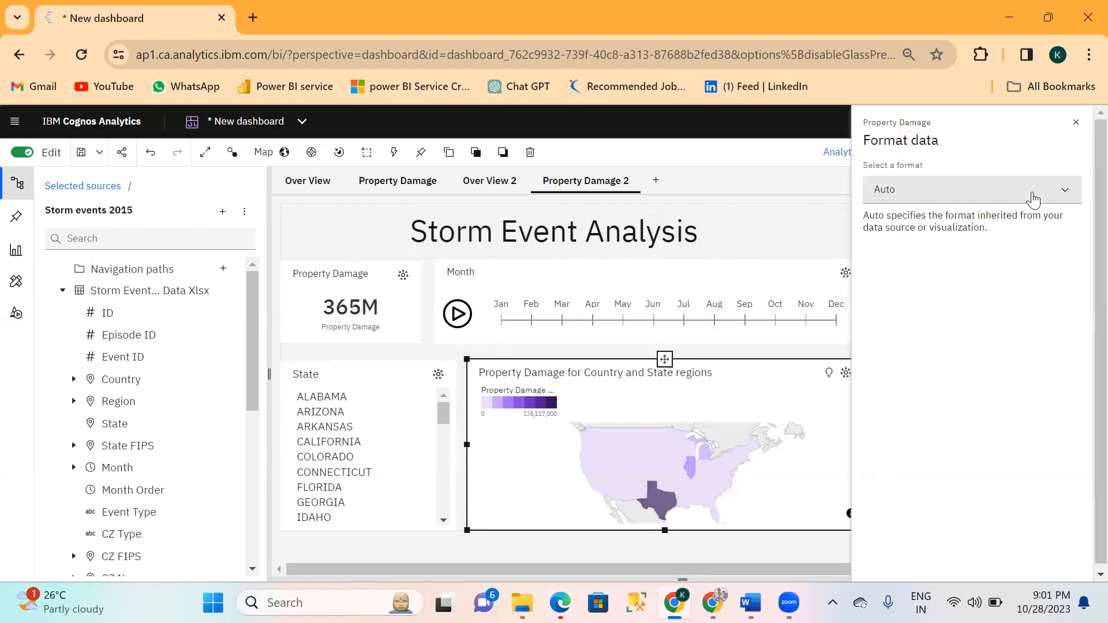
left_click(1033, 199)
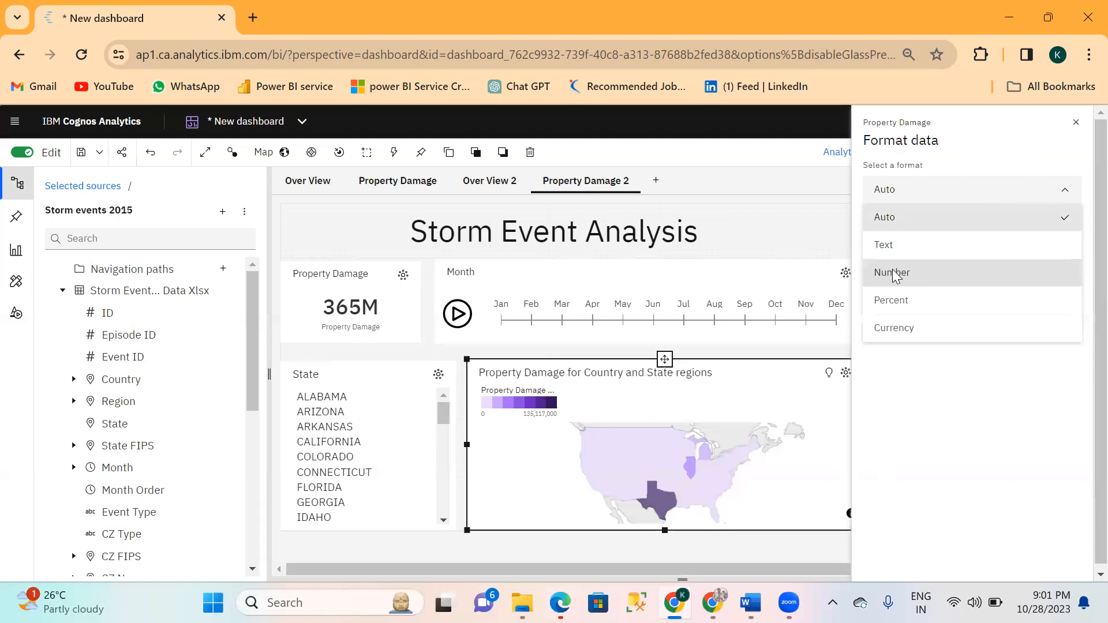
left_click(897, 273)
left_click(873, 303)
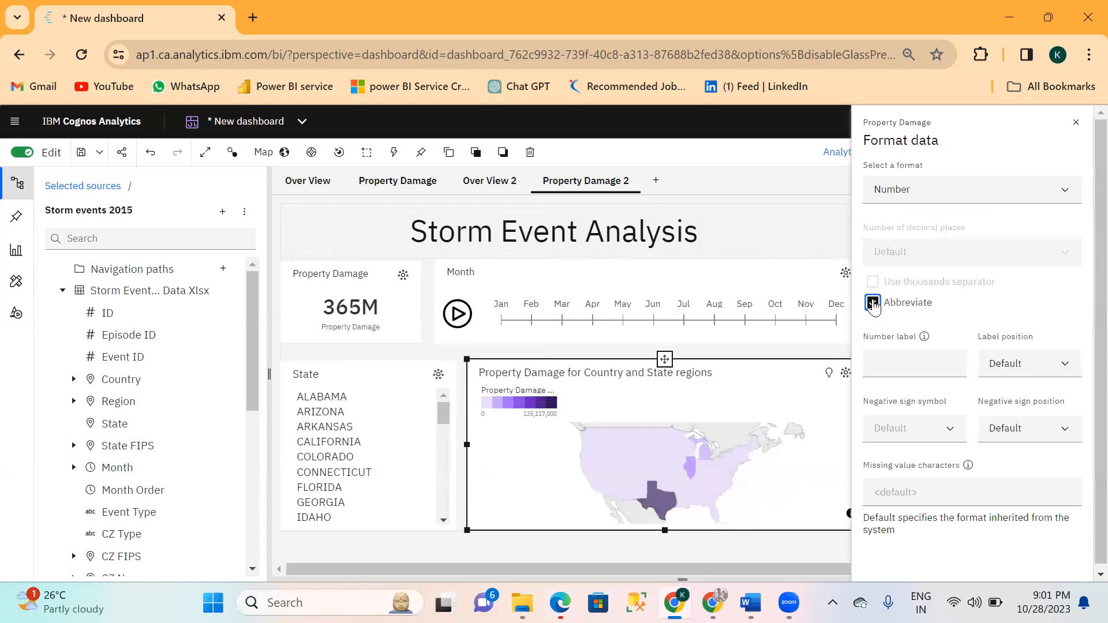
left_click(797, 229)
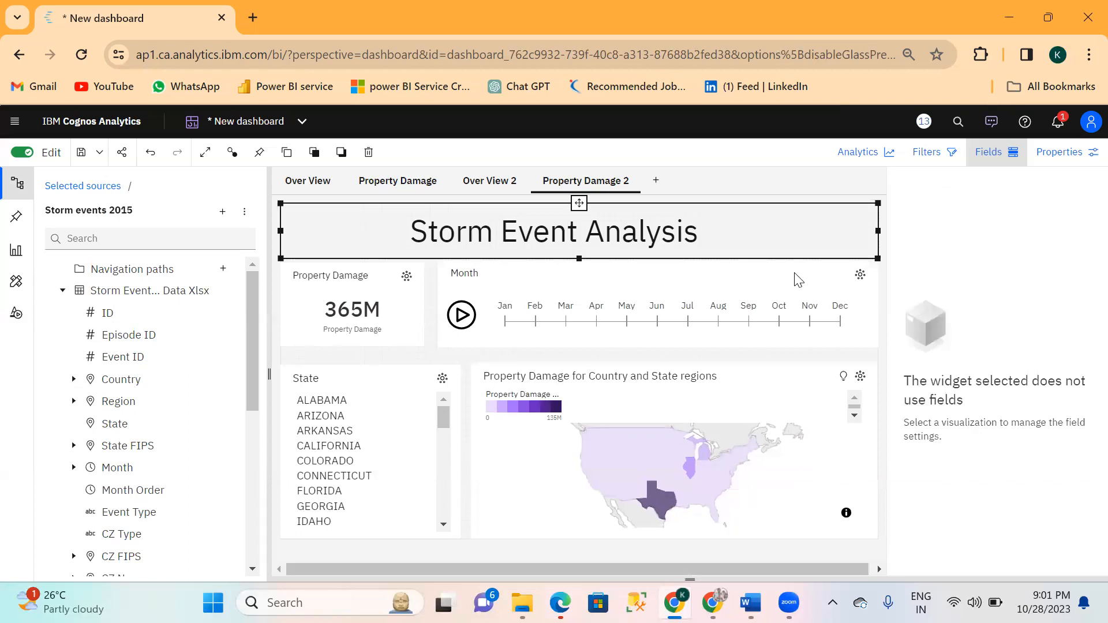
left_click(799, 490)
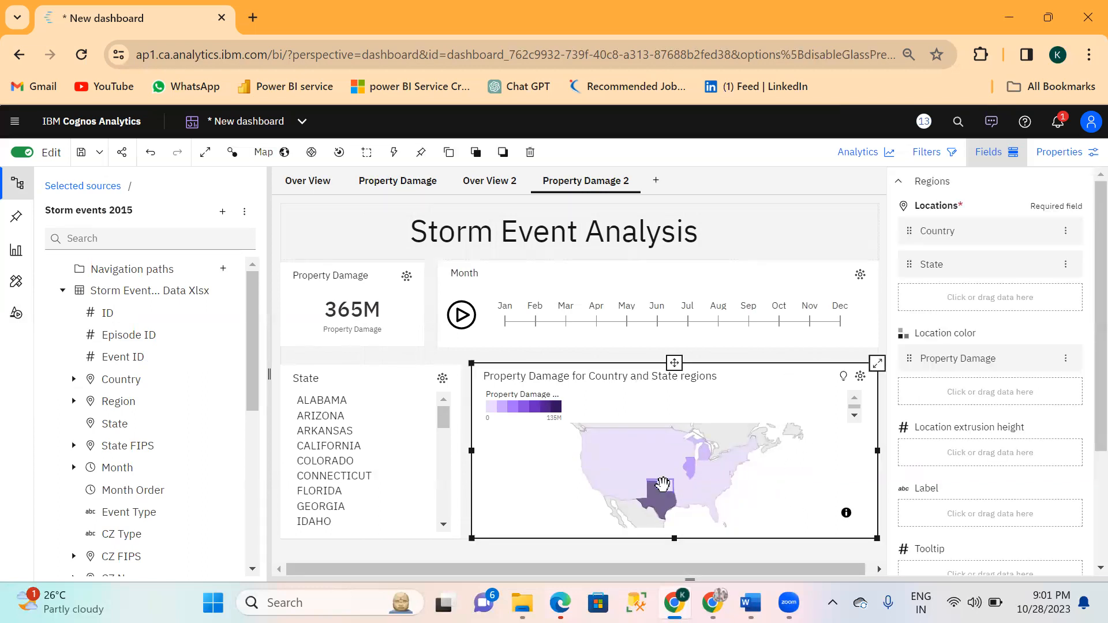
Test the page's filtering by selecting Kansas and New Jersey in the State list, and play the Month player, pausing it at Nov.
mouse_move(663, 483)
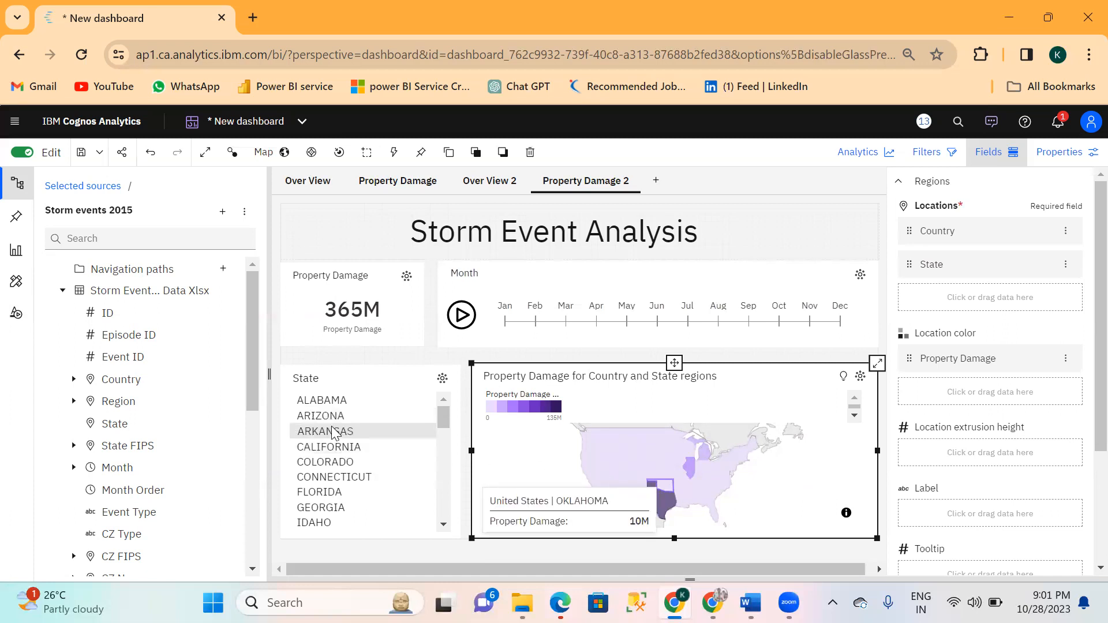
scroll(341, 488, "down", 3)
scroll(341, 488, "down", 1)
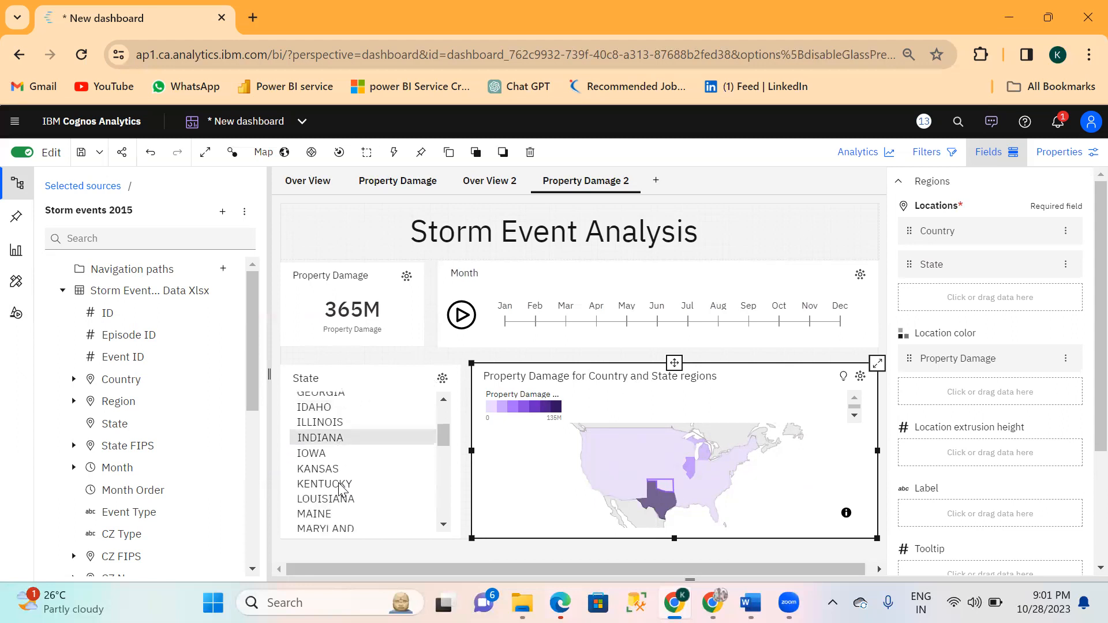
left_click(327, 472)
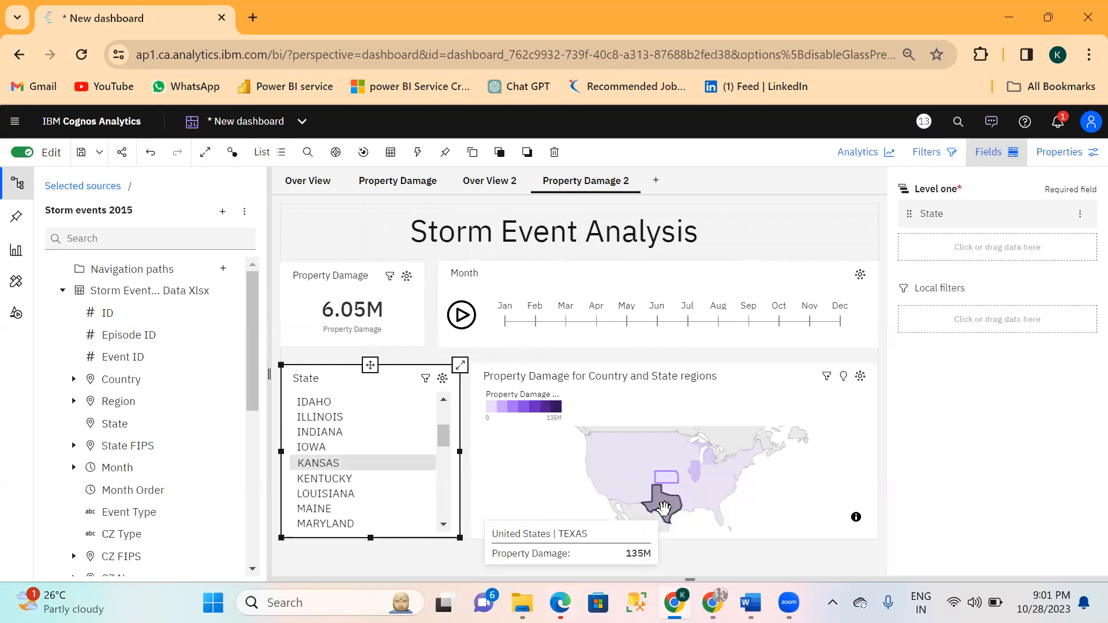
scroll(392, 488, "down", 5)
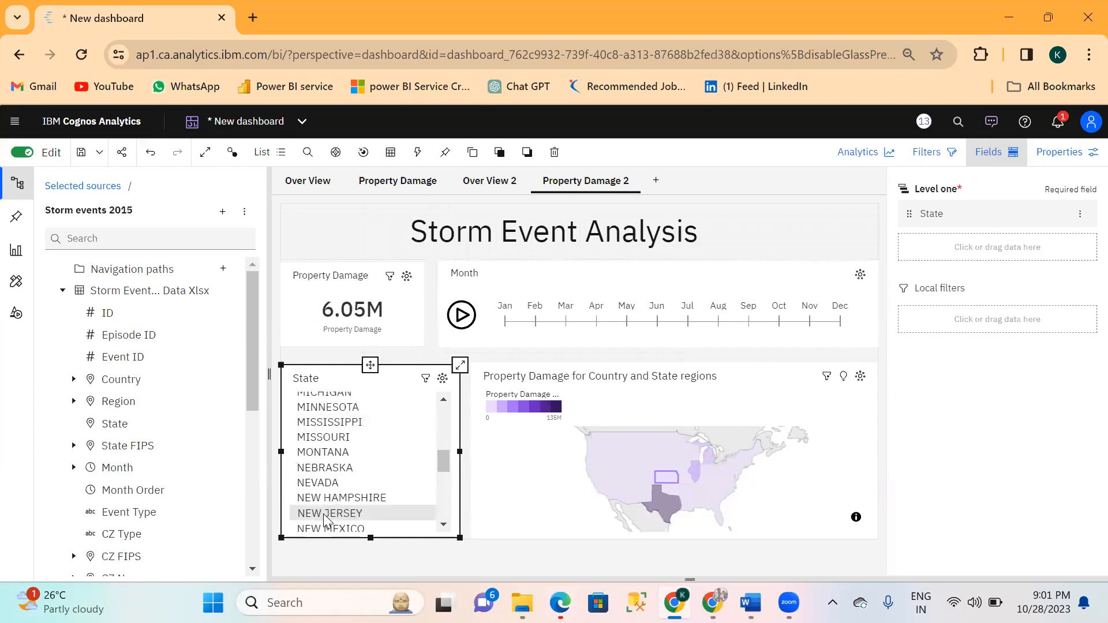
left_click(324, 514)
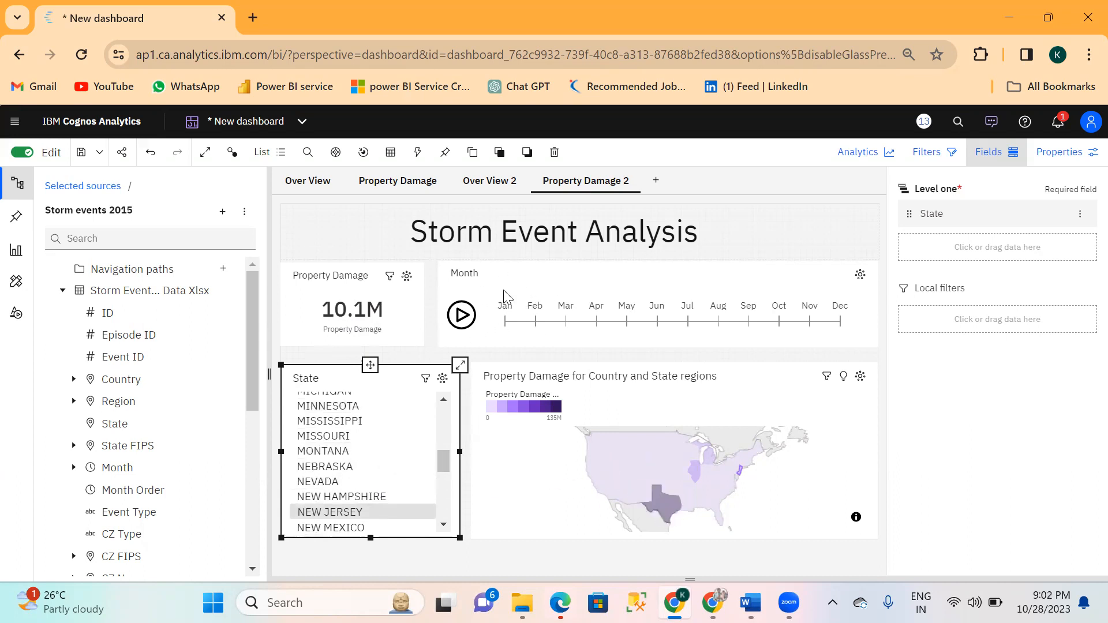
left_click(462, 316)
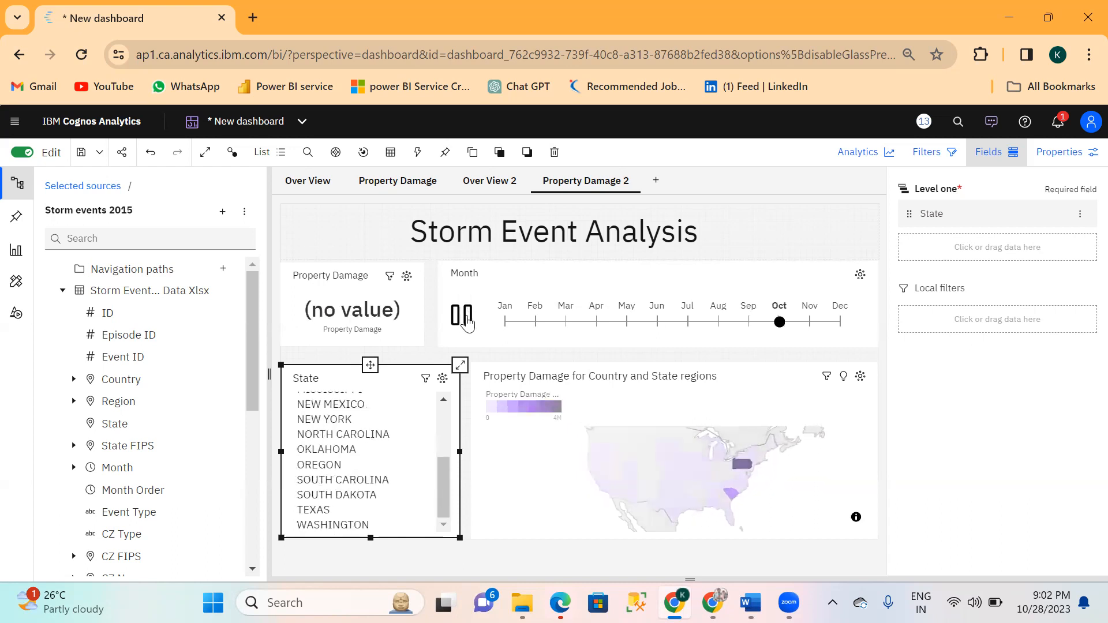
left_click(467, 323)
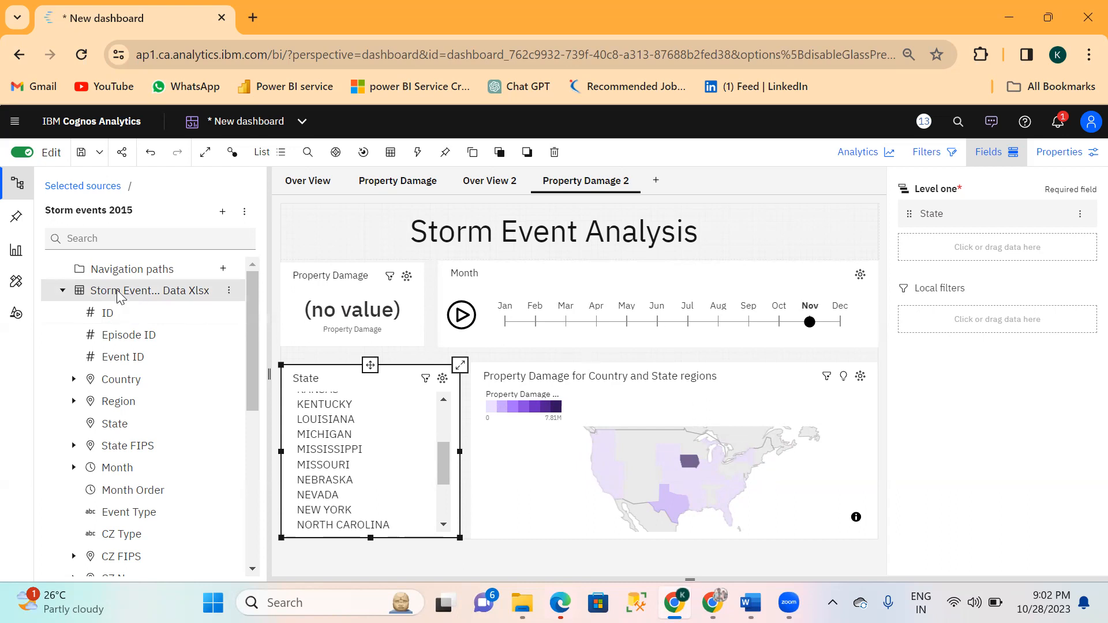
Locate the Storm events 2015 data module in Team content under Samples, By feature, Core, Data, and return to the new dashboard.
left_click(15, 122)
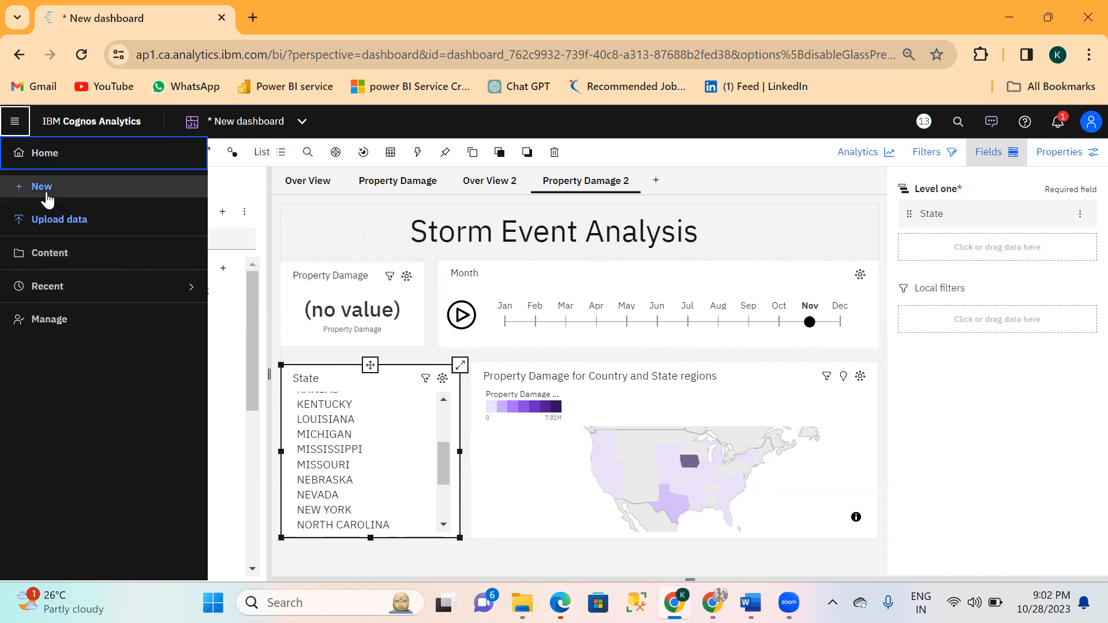
left_click(51, 254)
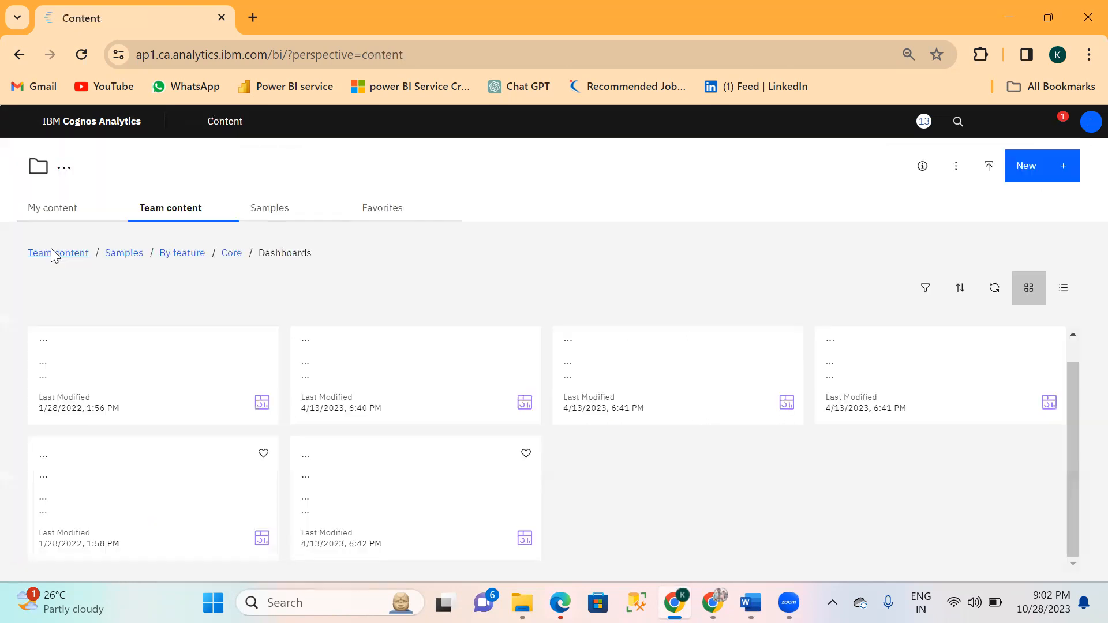
double_click(123, 255)
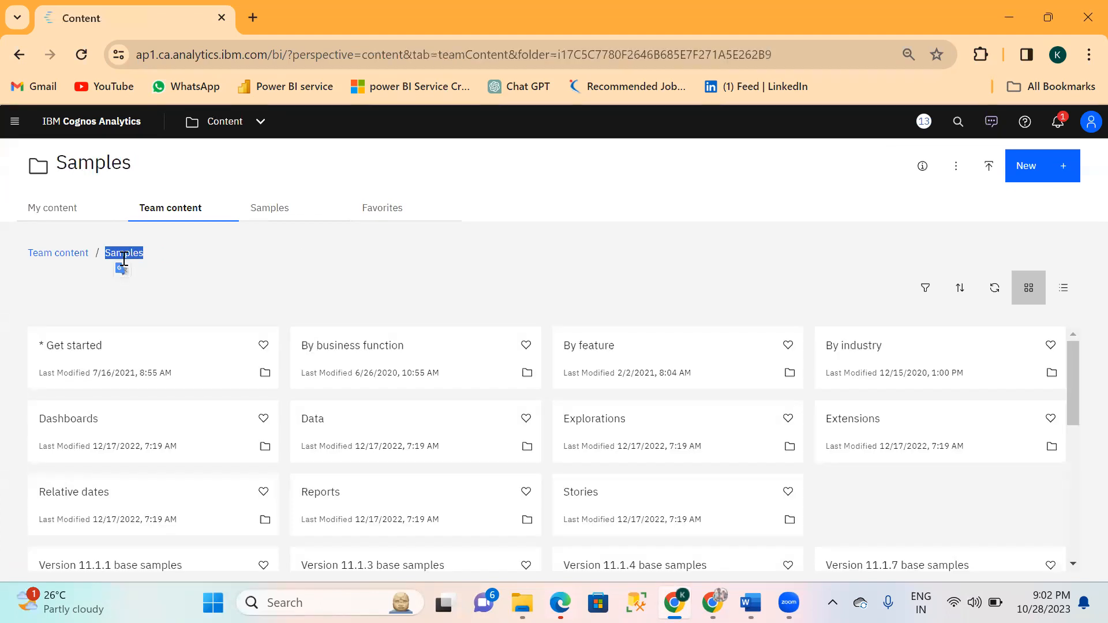
left_click(601, 348)
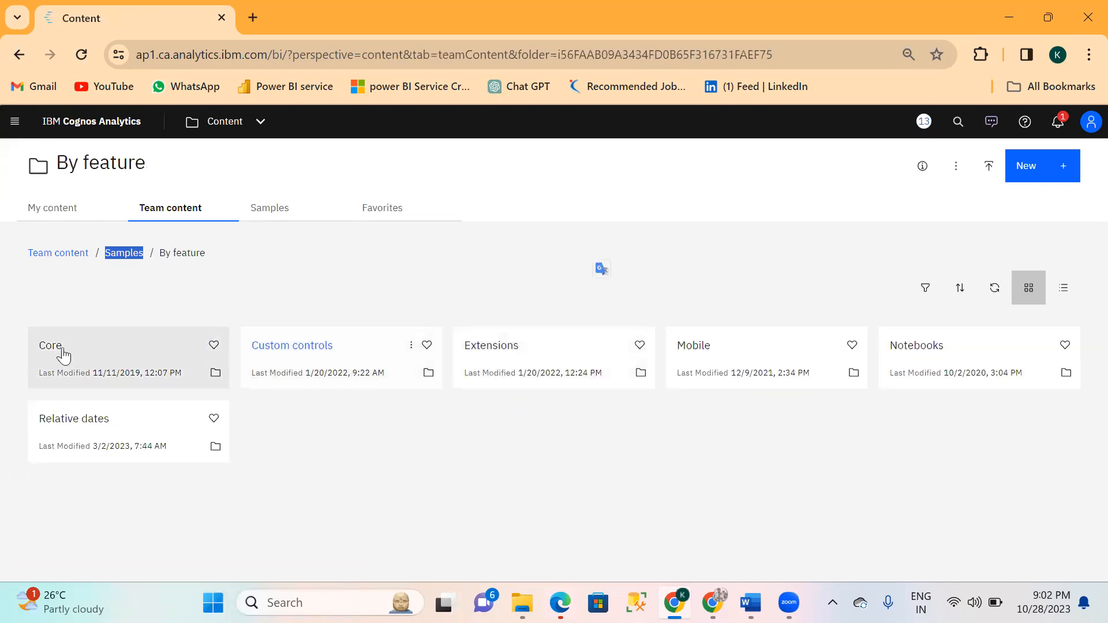
left_click(56, 352)
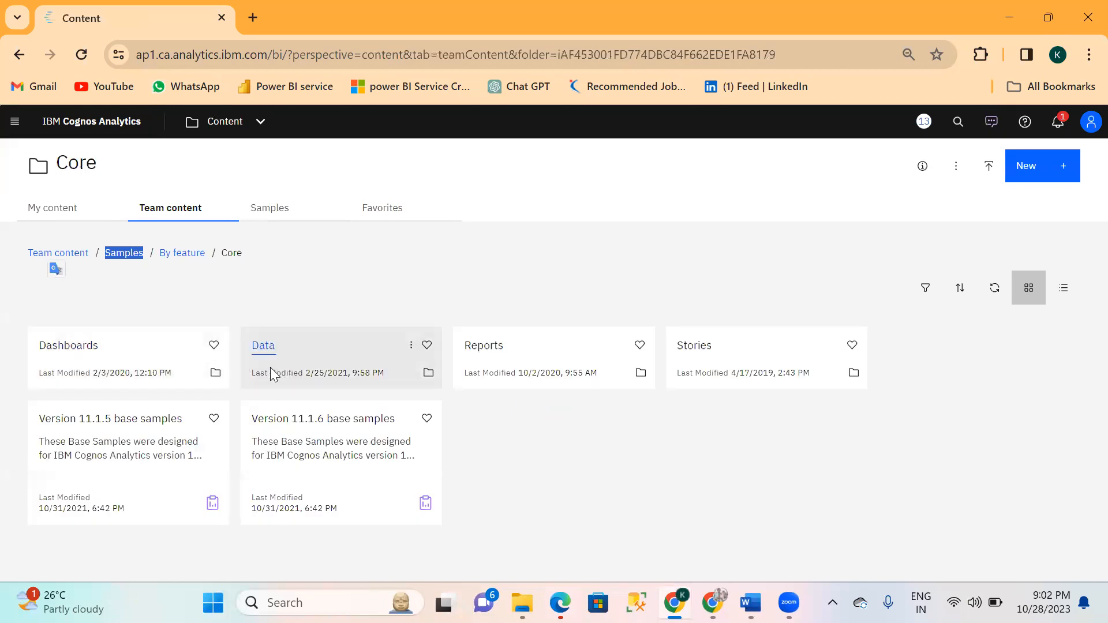
left_click(264, 348)
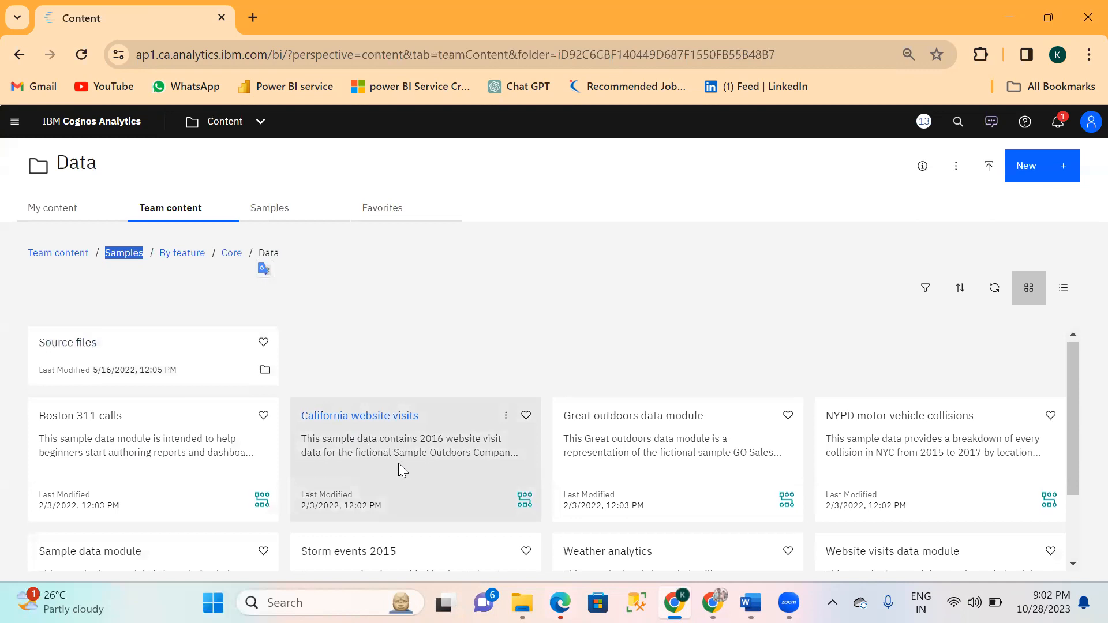
scroll(398, 464, "down", 2)
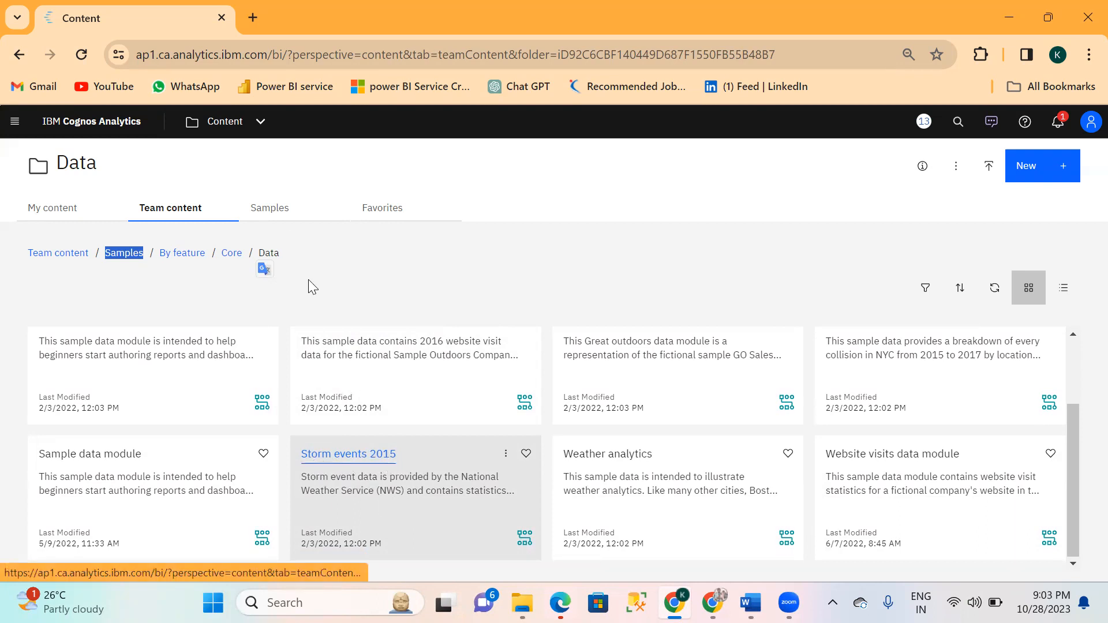
left_click(261, 122)
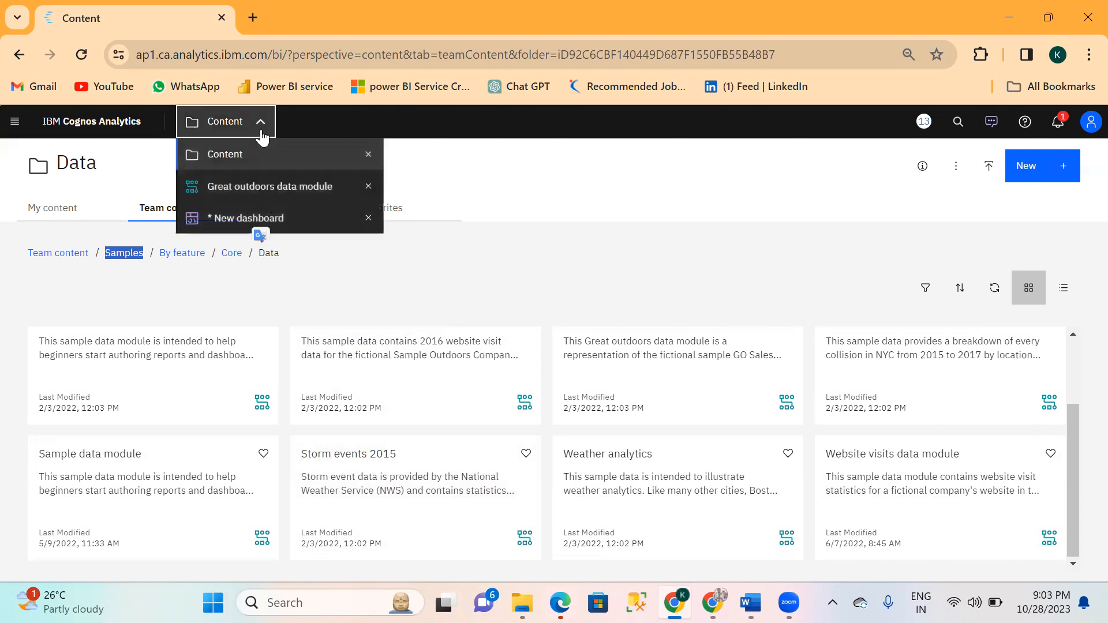
left_click(253, 219)
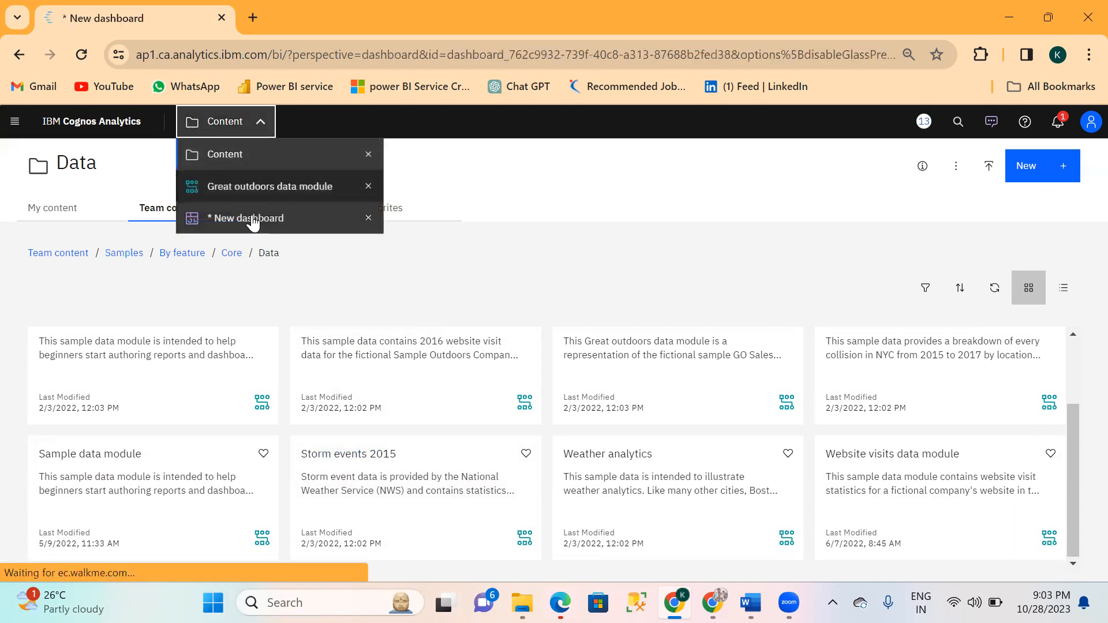